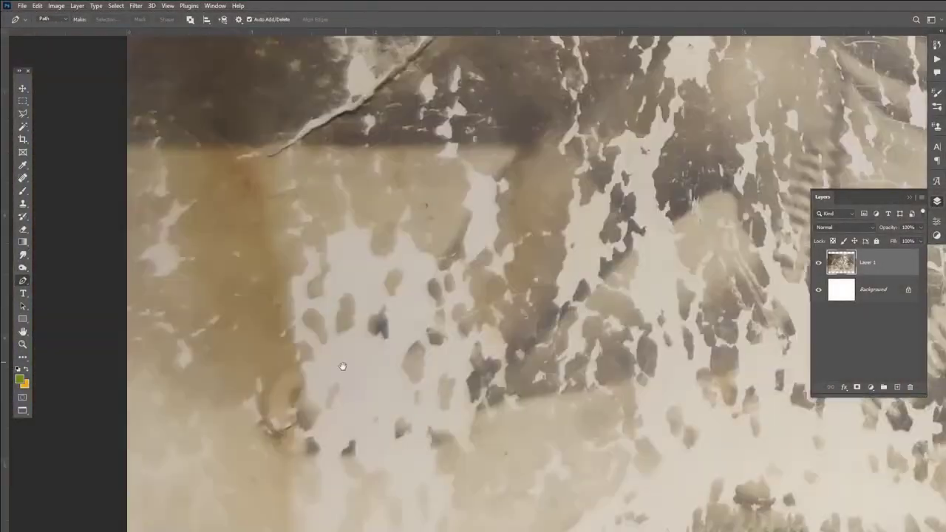
Duplicate the restored grayscale portrait layer in the Layers panel.
{"action": "scroll", "coordinate": [342, 358], "scroll_direction": "down", "scroll_amount": 5}
{"action": "scroll", "coordinate": [264, 402], "scroll_direction": "up", "scroll_amount": 3}
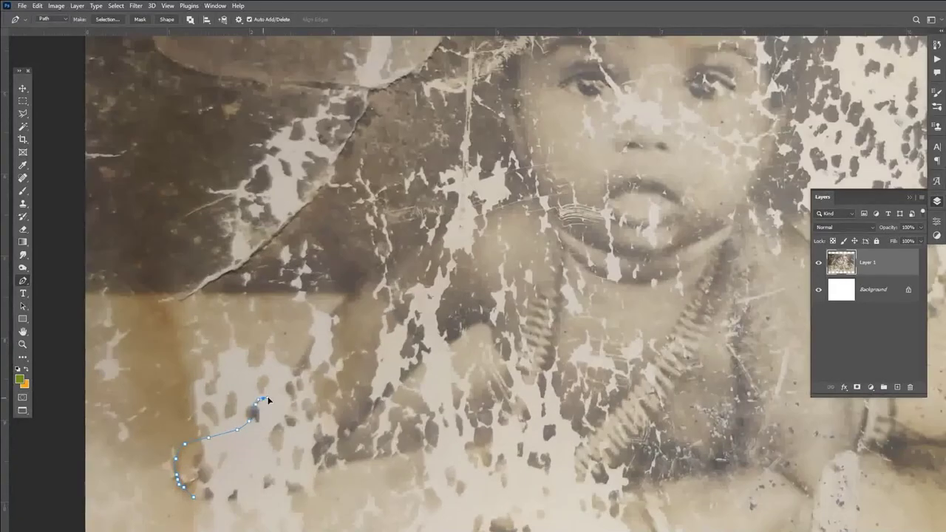
{"action": "scroll", "coordinate": [258, 466], "scroll_direction": "up", "scroll_amount": 3}
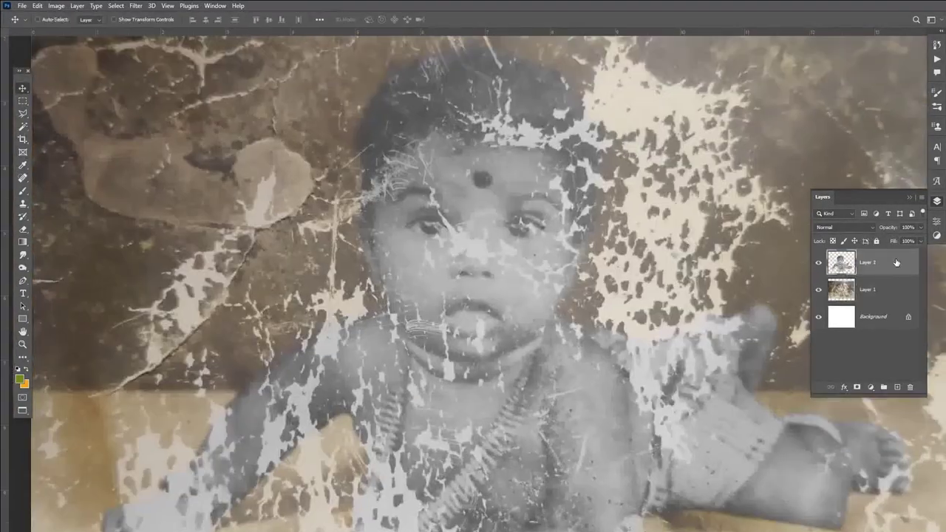
{"action": "right_click", "coordinate": [896, 262]}
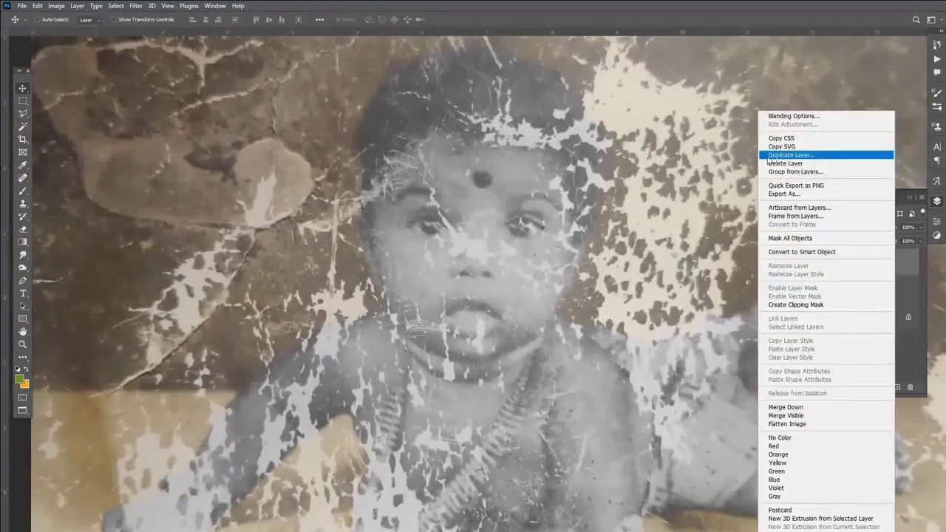
{"action": "left_click", "coordinate": [827, 155]}
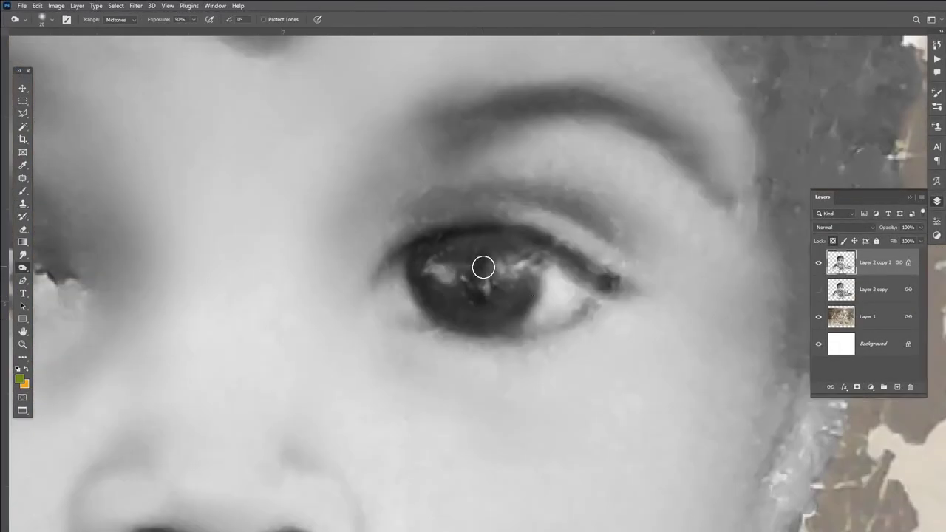
Burn the right eye's iris and lower rim, resizing the brush to 20.
{"action": "mouse_move", "coordinate": [484, 267]}
{"action": "left_mouse_down"}
{"action": "mouse_move", "coordinate": [420, 259]}
{"action": "mouse_move", "coordinate": [416, 268]}
{"action": "mouse_move", "coordinate": [513, 317]}
{"action": "mouse_move", "coordinate": [544, 257]}
{"action": "mouse_move", "coordinate": [527, 266]}
{"action": "mouse_move", "coordinate": [427, 266]}
{"action": "mouse_move", "coordinate": [453, 245]}
{"action": "left_mouse_up"}
{"action": "key", "text": "bracketleft"}
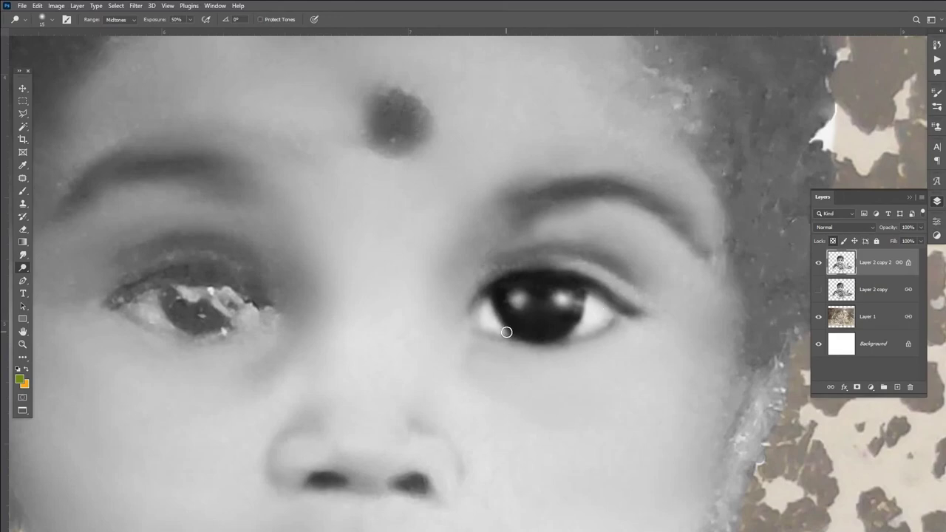
{"action": "key", "text": "bracketright"}
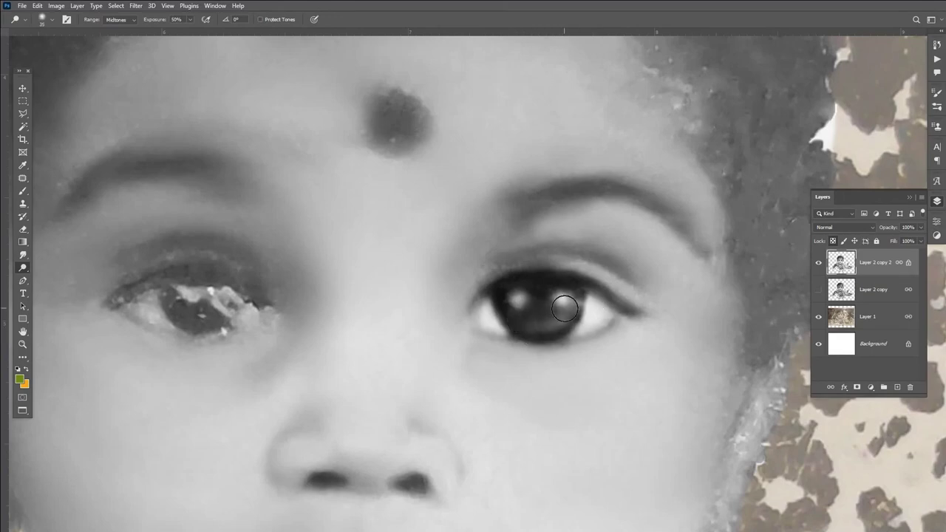
{"action": "left_click", "coordinate": [577, 304], "text": "ctrl"}
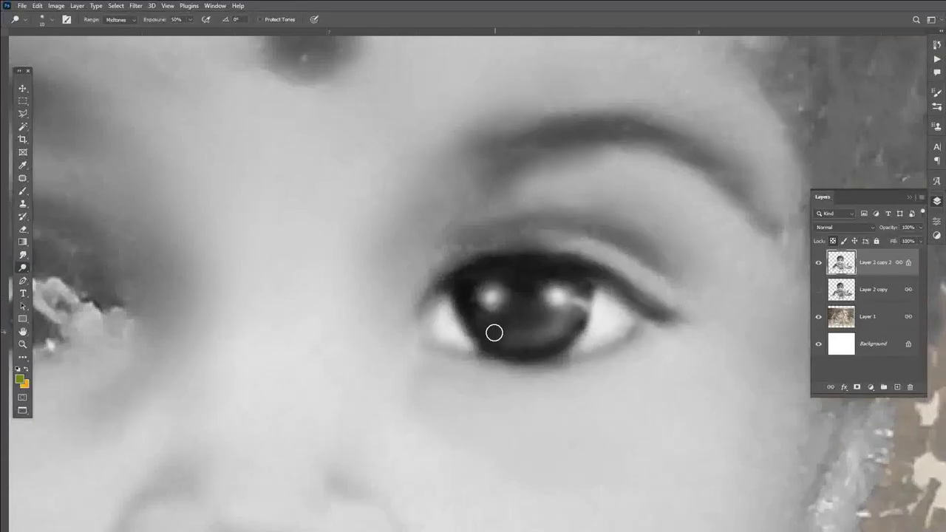
{"action": "scroll", "coordinate": [494, 333], "scroll_direction": "down", "scroll_amount": 3}
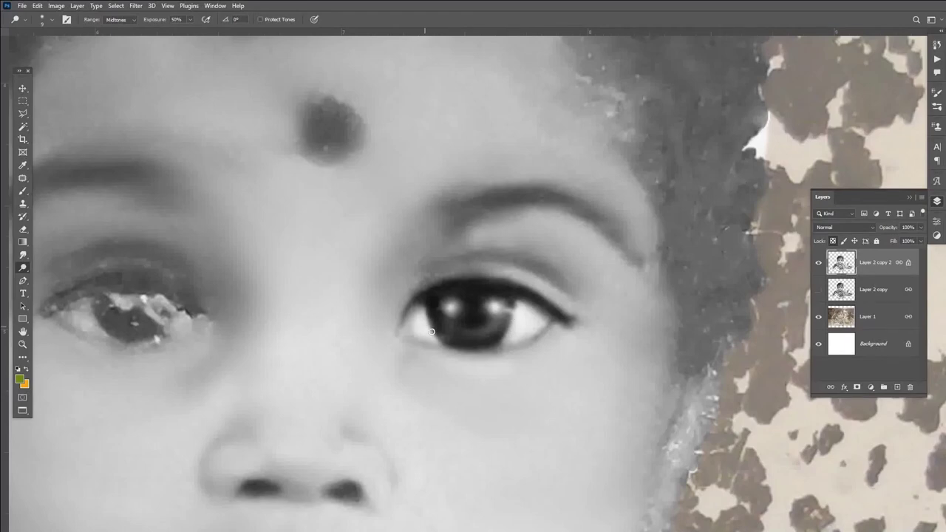
{"action": "scroll", "coordinate": [428, 334], "scroll_direction": "down", "scroll_amount": 3}
{"action": "scroll", "coordinate": [490, 327], "scroll_direction": "up", "scroll_amount": 1}
Lasso the clean right eye, feather the selection, and copy it to a new layer.
{"action": "key", "text": "l"}
{"action": "left_click_drag", "start_coordinate": [458, 262], "coordinate": [443, 284]}
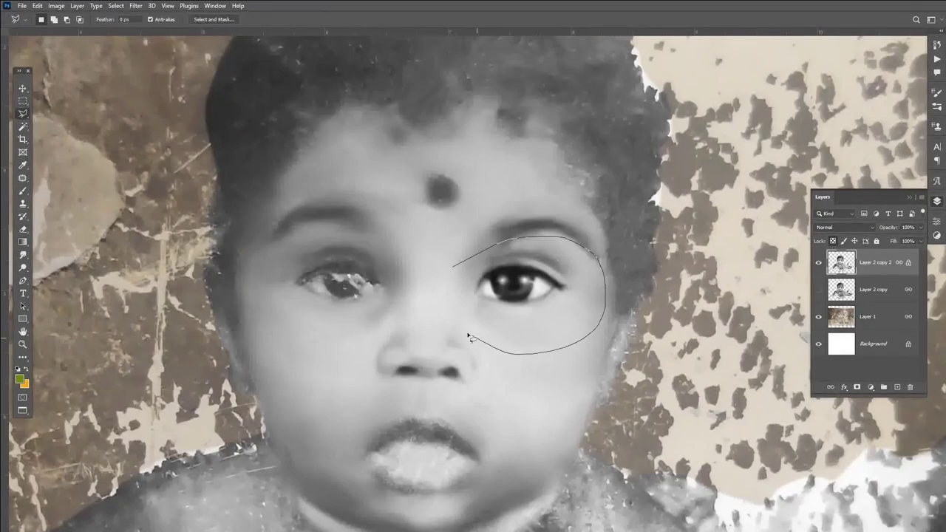
{"action": "key", "text": "shift+F6"}
{"action": "left_click", "coordinate": [618, 182]}
{"action": "key", "text": "ctrl+j"}
Position and slightly rotate the copied eye over the damaged left eye.
{"action": "key", "text": "v"}
{"action": "left_click_drag", "start_coordinate": [517, 288], "coordinate": [395, 286]}
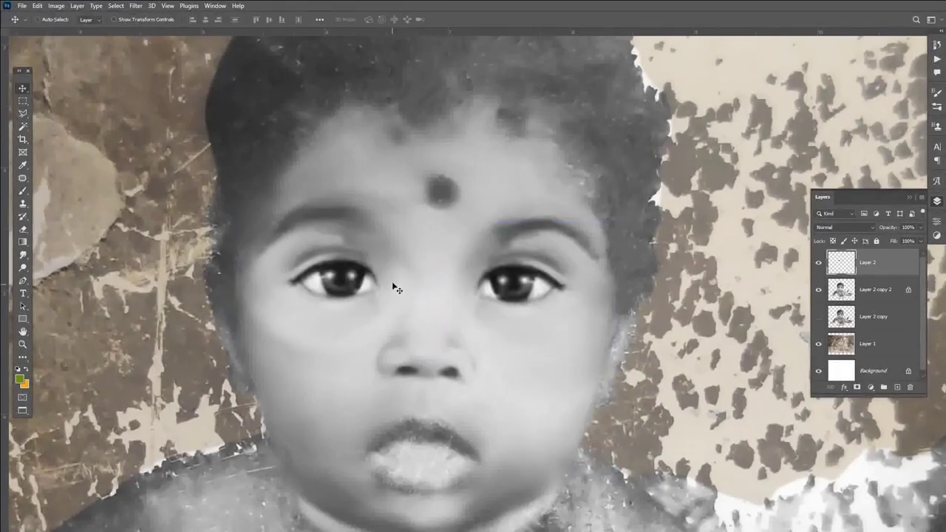
{"action": "scroll", "coordinate": [395, 285], "scroll_direction": "up", "scroll_amount": 5}
{"action": "left_click_drag", "start_coordinate": [515, 286], "coordinate": [503, 328]}
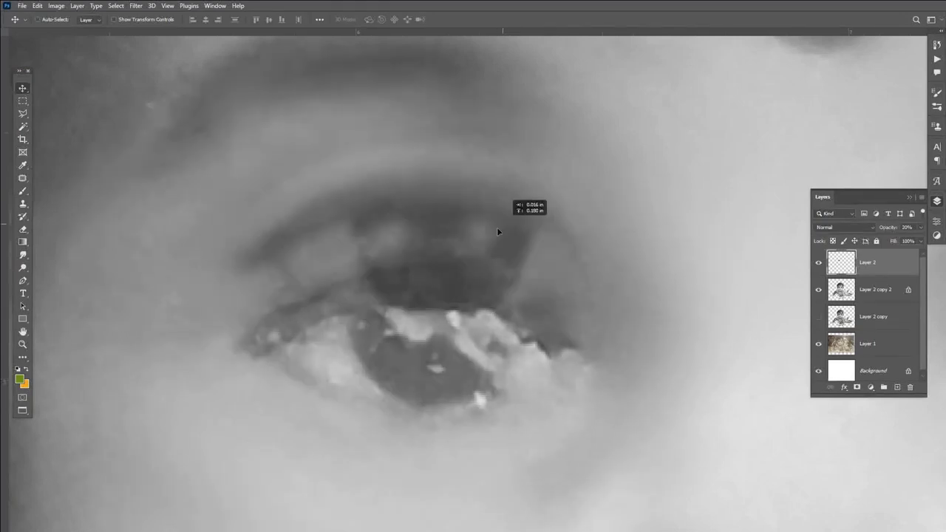
{"action": "key", "text": "2"}
{"action": "key", "text": "ctrl+t"}
{"action": "left_click_drag", "start_coordinate": [769, 101], "coordinate": [772, 108]}
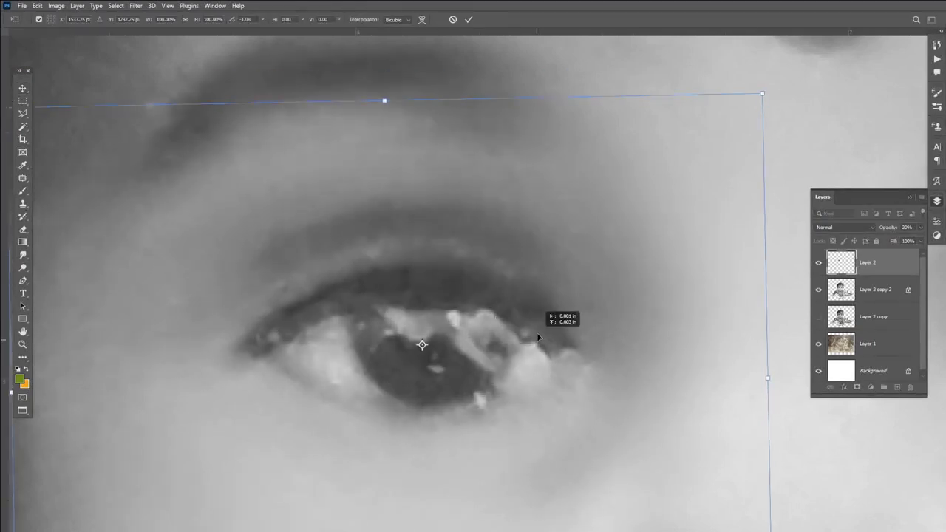
{"action": "key", "text": "Return"}
{"action": "key", "text": "0"}
Erase the copied eye's edges and dodge the new left eye's iris highlights.
{"action": "key", "text": "e"}
{"action": "key", "text": "ctrl+minus"}
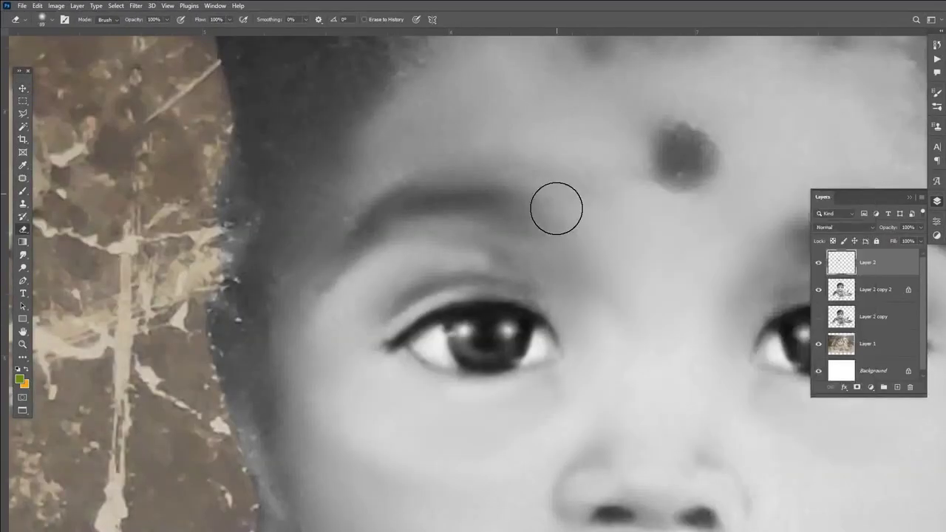
{"action": "key", "text": "ctrl+plus"}
{"action": "key", "text": "ctrl+shift+alt+n"}
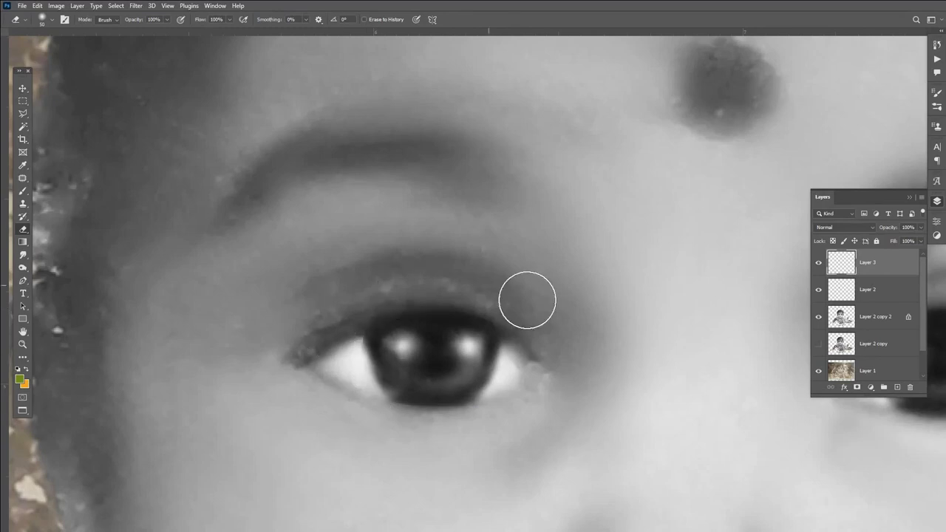
{"action": "key", "text": "v"}
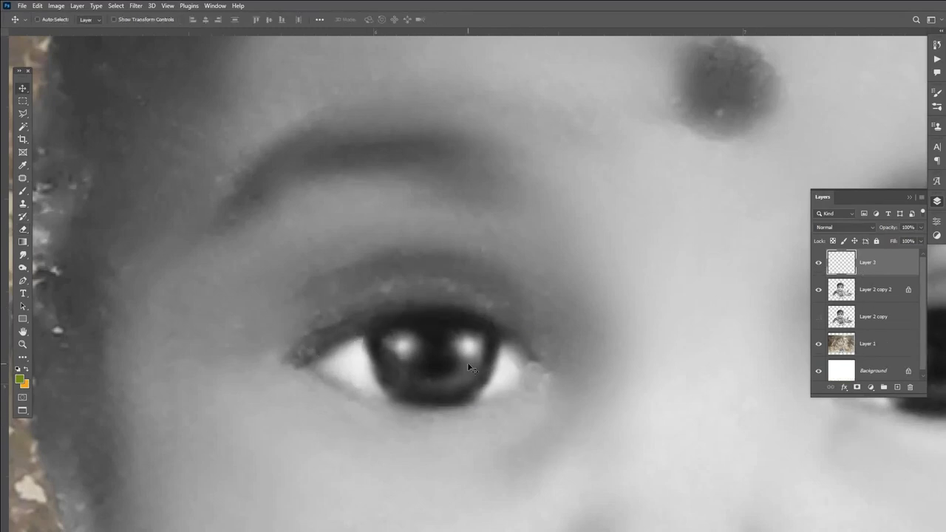
{"action": "key", "text": "o"}
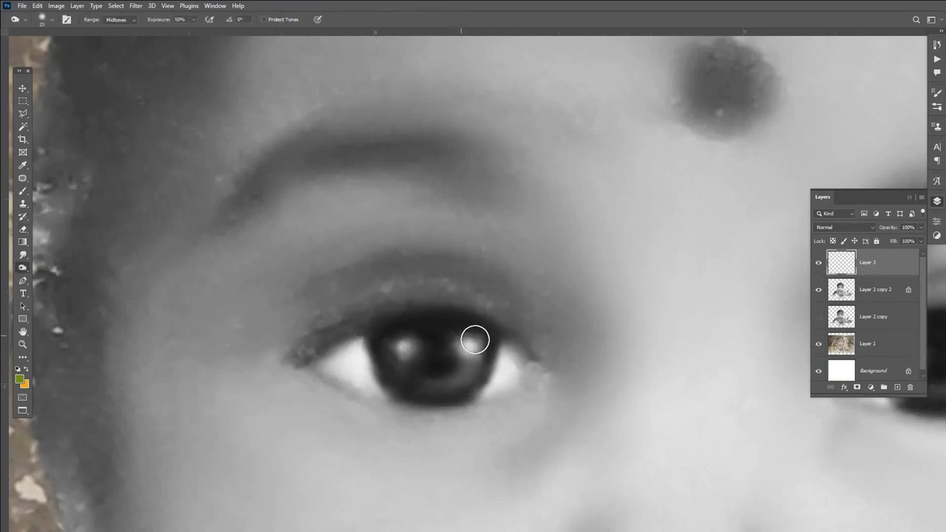
{"action": "key", "text": "bracketleft"}
{"action": "left_click_drag", "start_coordinate": [466, 385], "coordinate": [483, 353]}
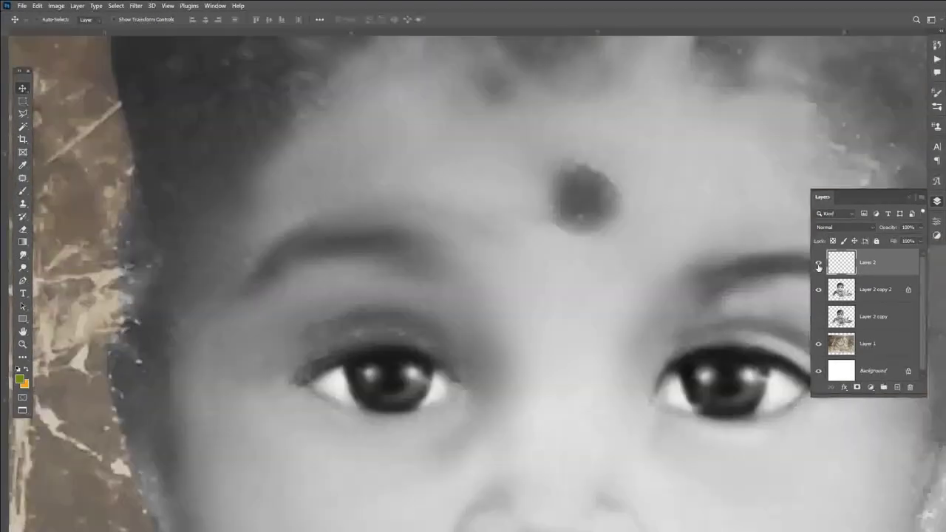
Burn the upper and lower lips, enlarging the brush to 60 for broader strokes.
{"action": "left_click", "coordinate": [818, 263]}
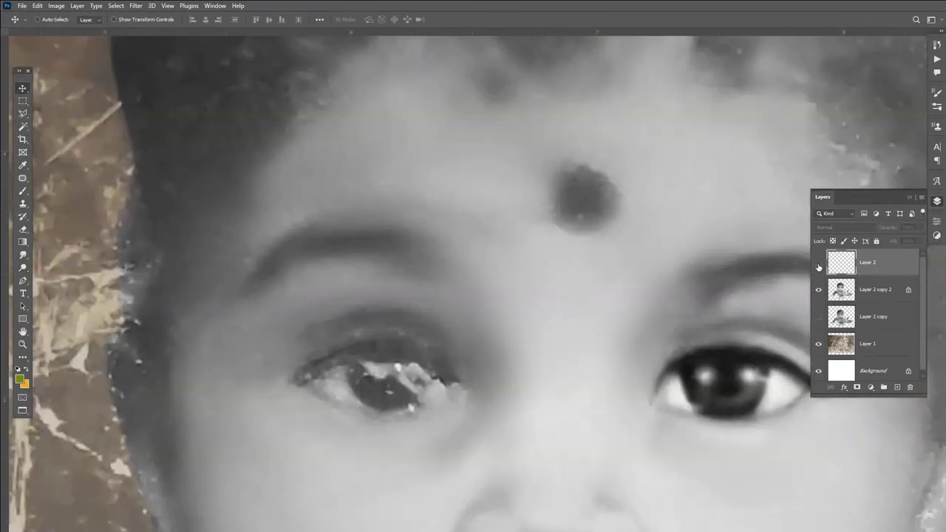
{"action": "left_click", "coordinate": [818, 290]}
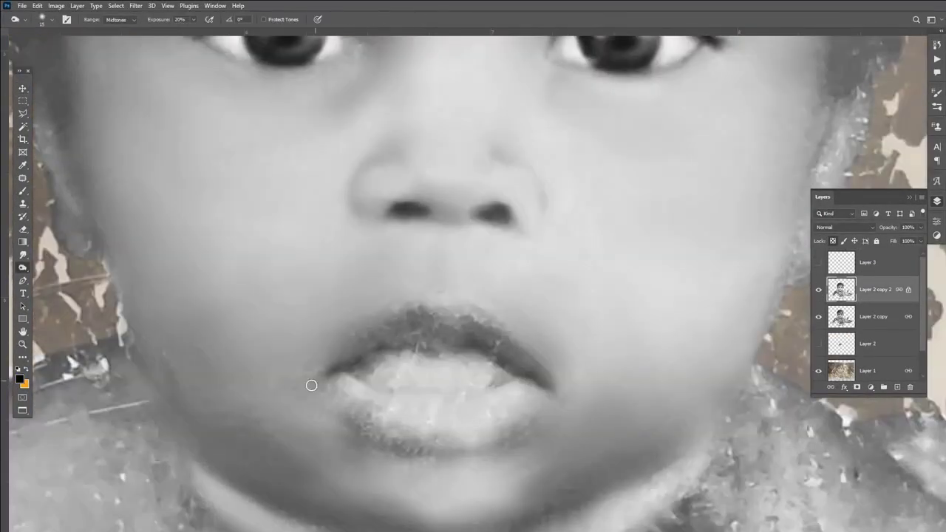
{"action": "left_click_drag", "start_coordinate": [313, 382], "coordinate": [390, 319]}
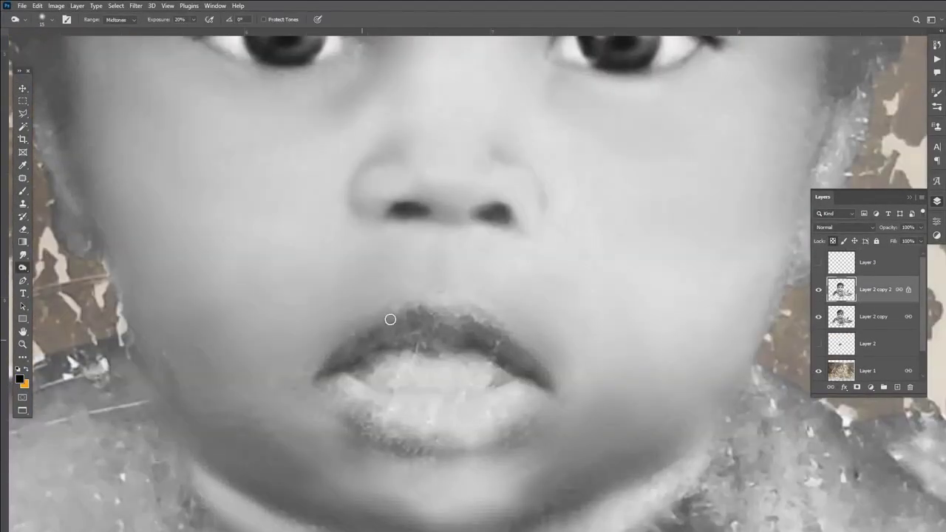
{"action": "left_click_drag", "start_coordinate": [460, 308], "coordinate": [509, 341]}
{"action": "mouse_move", "coordinate": [453, 313]}
{"action": "left_mouse_down"}
{"action": "mouse_move", "coordinate": [371, 337]}
{"action": "mouse_move", "coordinate": [369, 348]}
{"action": "left_mouse_up"}
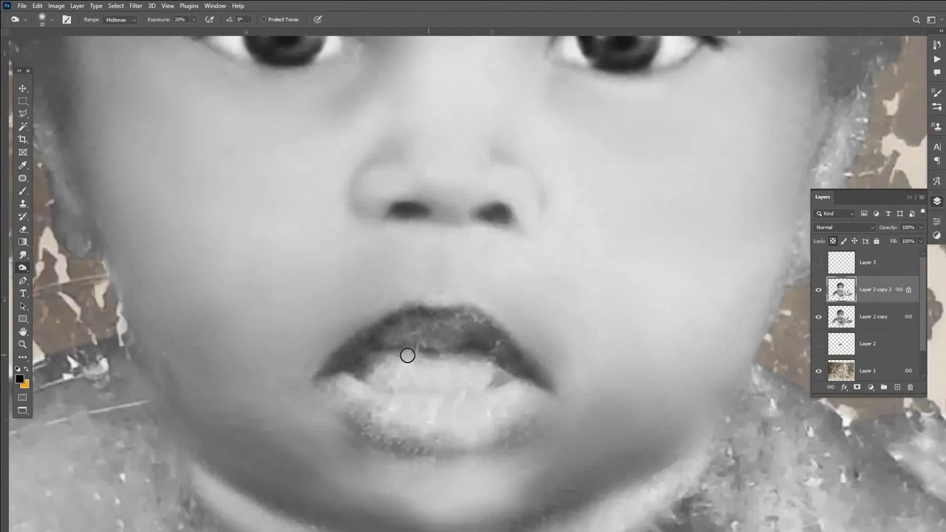
{"action": "left_click_drag", "start_coordinate": [407, 355], "coordinate": [409, 392]}
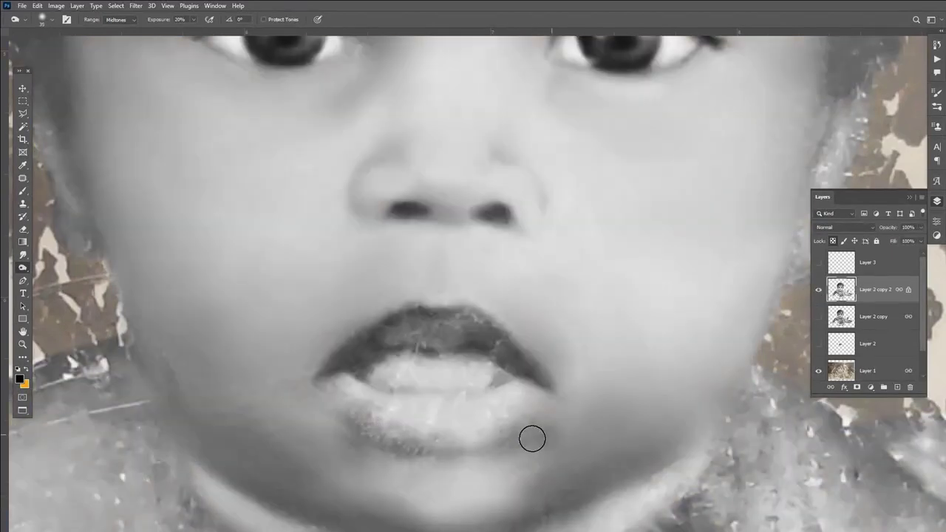
{"action": "left_click_drag", "start_coordinate": [532, 437], "coordinate": [369, 442]}
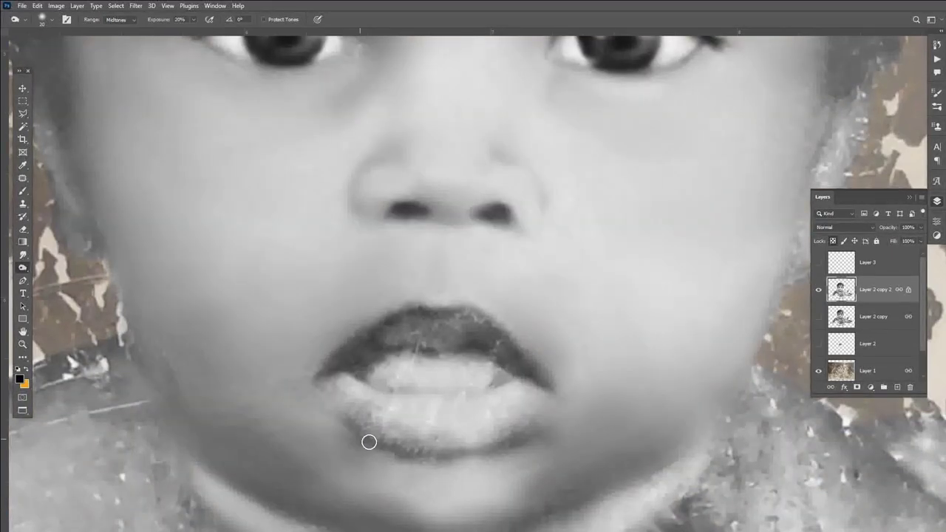
{"action": "key", "text": "bracketright"}
{"action": "key", "text": "bracketright"}
{"action": "key", "text": "bracketright"}
{"action": "mouse_move", "coordinate": [323, 420]}
{"action": "left_mouse_down"}
{"action": "mouse_move", "coordinate": [388, 465]}
{"action": "mouse_move", "coordinate": [495, 421]}
{"action": "left_mouse_up"}
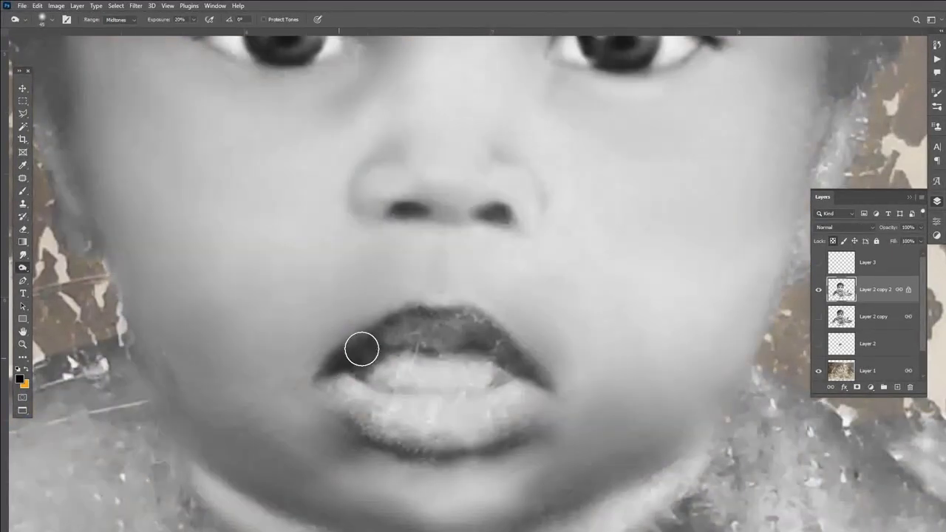
{"action": "mouse_move", "coordinate": [359, 345]}
{"action": "left_mouse_down"}
{"action": "mouse_move", "coordinate": [399, 306]}
{"action": "mouse_move", "coordinate": [319, 356]}
{"action": "mouse_move", "coordinate": [407, 352]}
{"action": "left_mouse_up"}
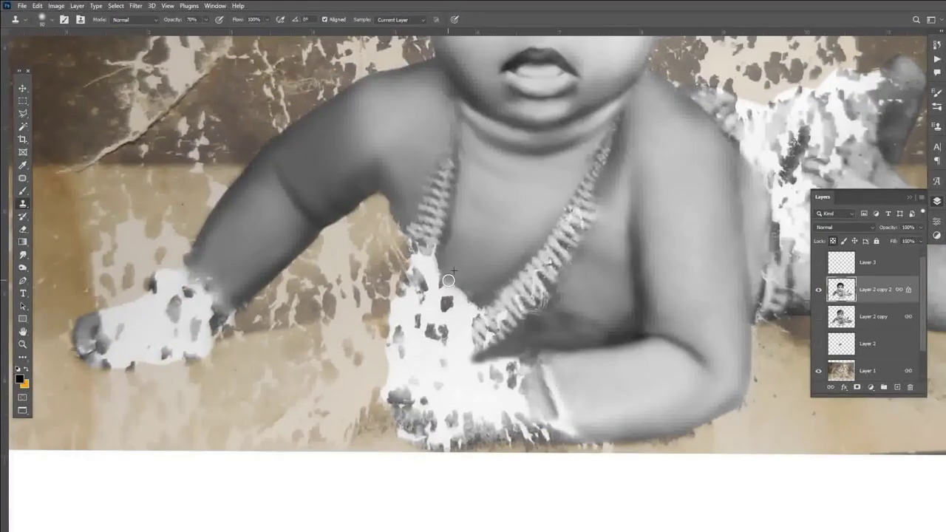
Clone skin tone over the white blotches below the necklace and burn that area darker.
{"action": "left_click_drag", "start_coordinate": [448, 280], "coordinate": [470, 322]}
{"action": "left_click_drag", "start_coordinate": [431, 274], "coordinate": [445, 289]}
{"action": "mouse_move", "coordinate": [449, 323]}
{"action": "left_mouse_down"}
{"action": "mouse_move", "coordinate": [436, 326]}
{"action": "mouse_move", "coordinate": [525, 353]}
{"action": "mouse_move", "coordinate": [500, 320]}
{"action": "left_mouse_up"}
{"action": "key", "text": "o"}
{"action": "mouse_move", "coordinate": [414, 296]}
{"action": "left_mouse_down"}
{"action": "mouse_move", "coordinate": [460, 321]}
{"action": "mouse_move", "coordinate": [468, 310]}
{"action": "mouse_move", "coordinate": [603, 355]}
{"action": "left_mouse_up"}
{"action": "key", "text": "ctrl+minus"}
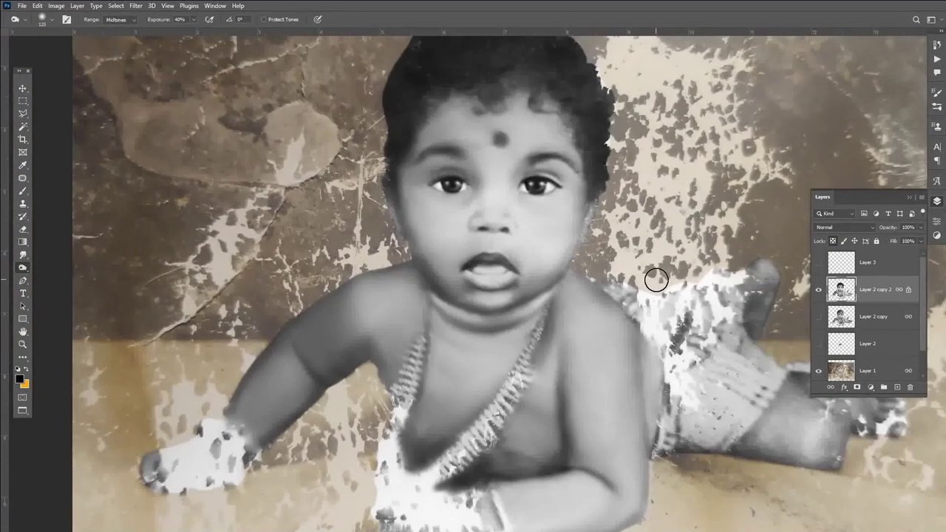
Darken the remaining white blotches at the lower centre of the photo.
{"action": "scroll", "coordinate": [504, 499], "scroll_direction": "up", "scroll_amount": 5}
{"action": "mouse_move", "coordinate": [542, 395]}
{"action": "left_mouse_down"}
{"action": "mouse_move", "coordinate": [289, 416]}
{"action": "mouse_move", "coordinate": [437, 412]}
{"action": "mouse_move", "coordinate": [425, 419]}
{"action": "mouse_move", "coordinate": [313, 407]}
{"action": "mouse_move", "coordinate": [321, 443]}
{"action": "mouse_move", "coordinate": [433, 465]}
{"action": "mouse_move", "coordinate": [509, 293]}
{"action": "mouse_move", "coordinate": [433, 401]}
{"action": "left_mouse_up"}
{"action": "scroll", "coordinate": [433, 401], "scroll_direction": "up", "scroll_amount": 3}
{"action": "mouse_move", "coordinate": [475, 433]}
{"action": "left_mouse_down"}
{"action": "mouse_move", "coordinate": [200, 348]}
{"action": "mouse_move", "coordinate": [476, 319]}
{"action": "mouse_move", "coordinate": [475, 454]}
{"action": "mouse_move", "coordinate": [234, 486]}
{"action": "left_mouse_up"}
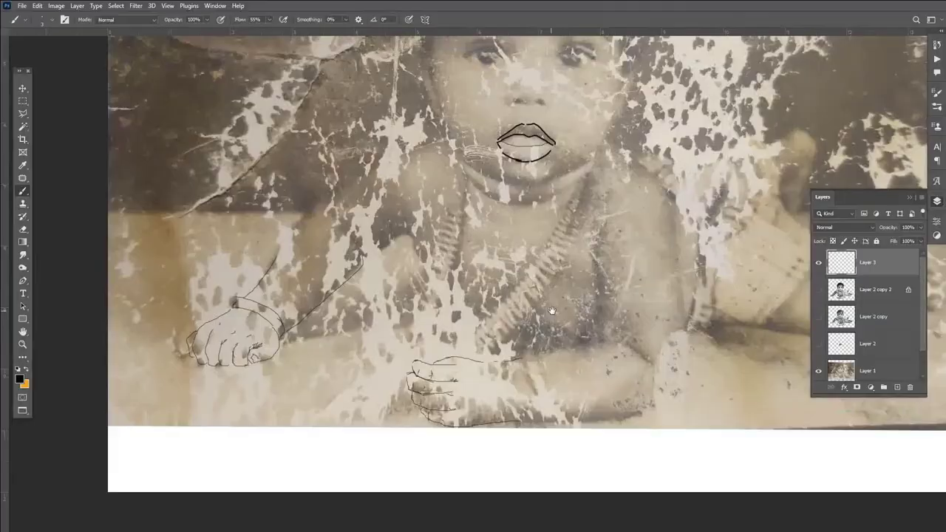
{"action": "left_click_drag", "start_coordinate": [539, 345], "coordinate": [568, 426]}
{"action": "scroll", "coordinate": [519, 348], "scroll_direction": "up", "scroll_amount": 3}
{"action": "scroll", "coordinate": [513, 268], "scroll_direction": "down", "scroll_amount": 1}
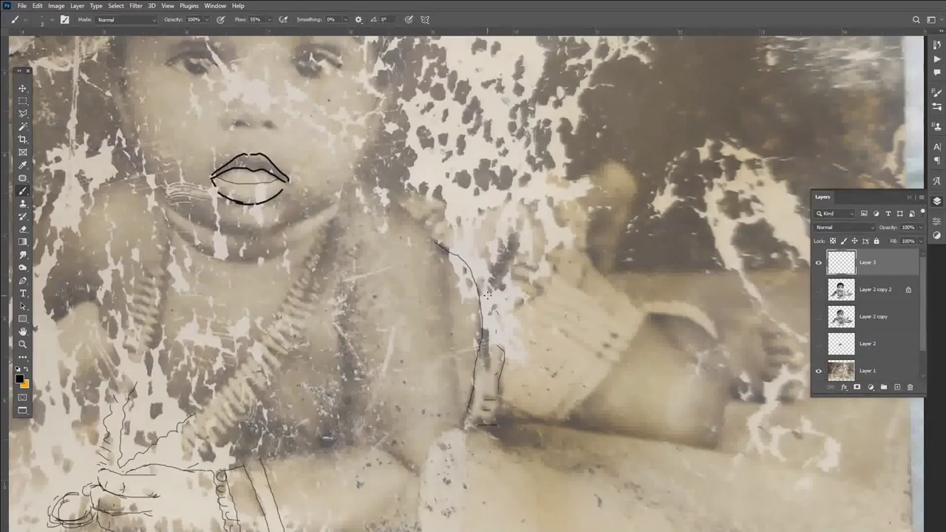
Trace outline strokes along the baby's side and leg on the sketch layer.
{"action": "left_click_drag", "start_coordinate": [342, 225], "coordinate": [396, 278]}
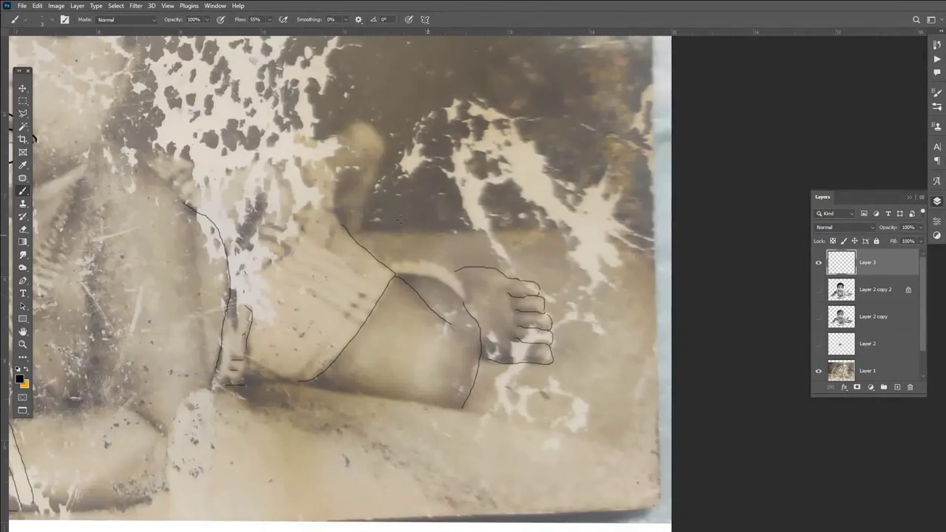
{"action": "left_click_drag", "start_coordinate": [521, 243], "coordinate": [497, 275]}
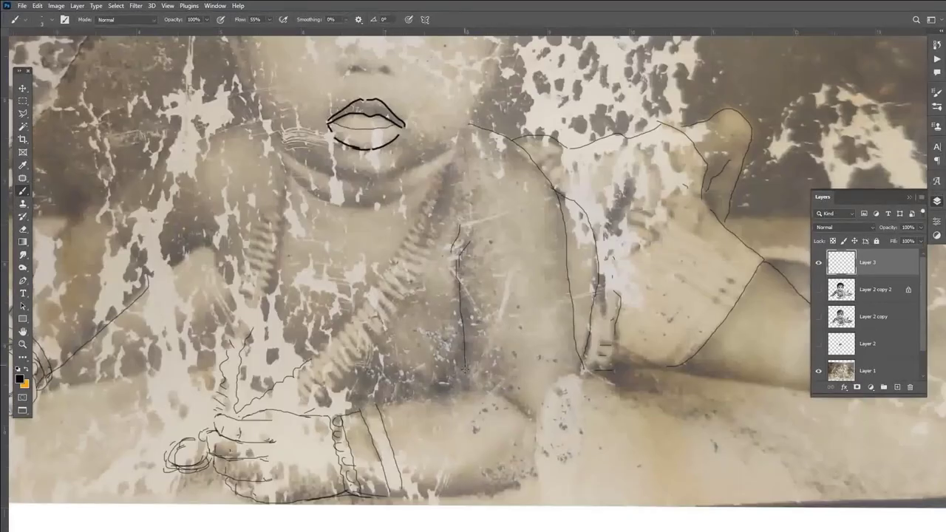
{"action": "left_click_drag", "start_coordinate": [464, 365], "coordinate": [464, 389]}
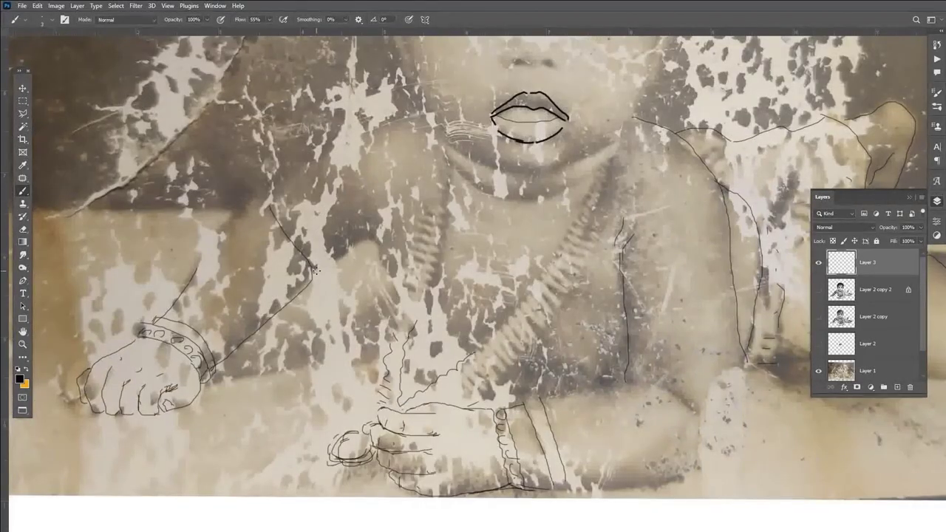
Show the grey baby layer and patch the white spot on the shorts.
{"action": "left_click", "coordinate": [819, 289]}
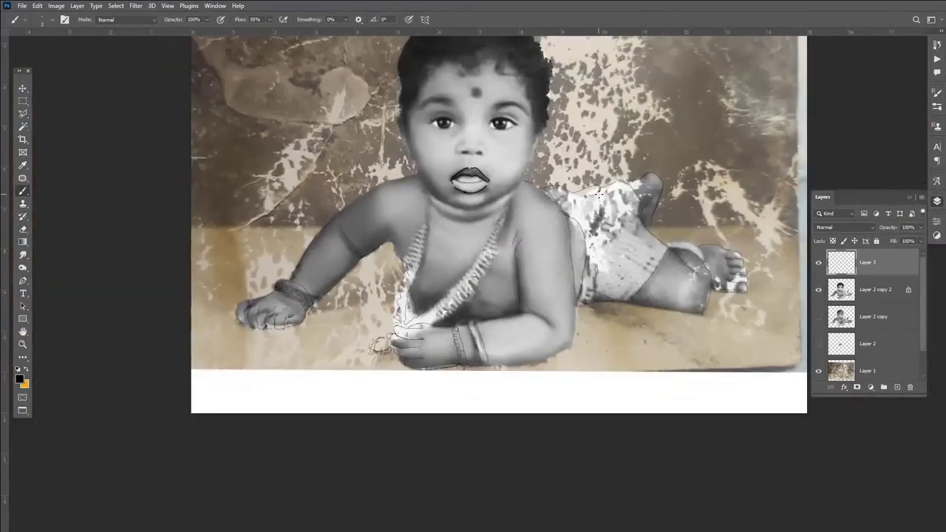
{"action": "scroll", "coordinate": [599, 192], "scroll_direction": "up", "scroll_amount": 5}
{"action": "key", "text": "j"}
{"action": "key", "text": "alt+bracketleft"}
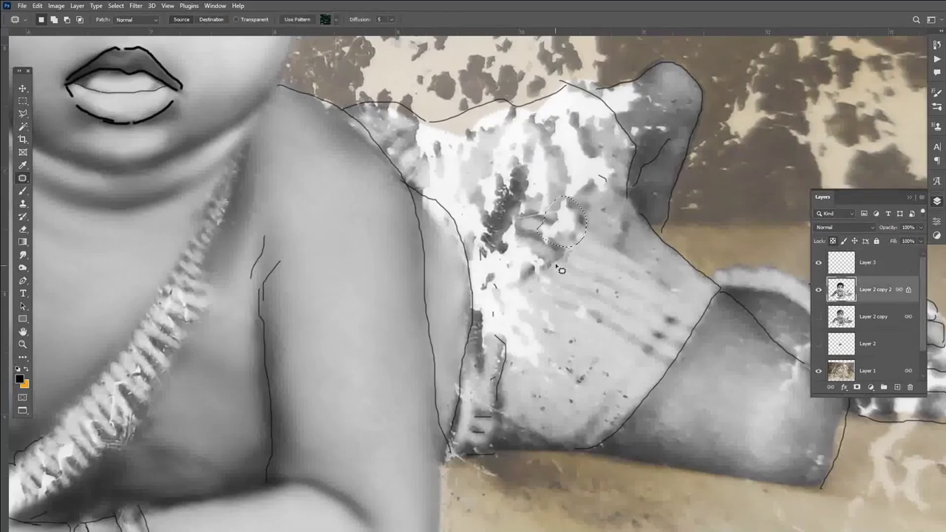
{"action": "left_click_drag", "start_coordinate": [608, 153], "coordinate": [574, 171]}
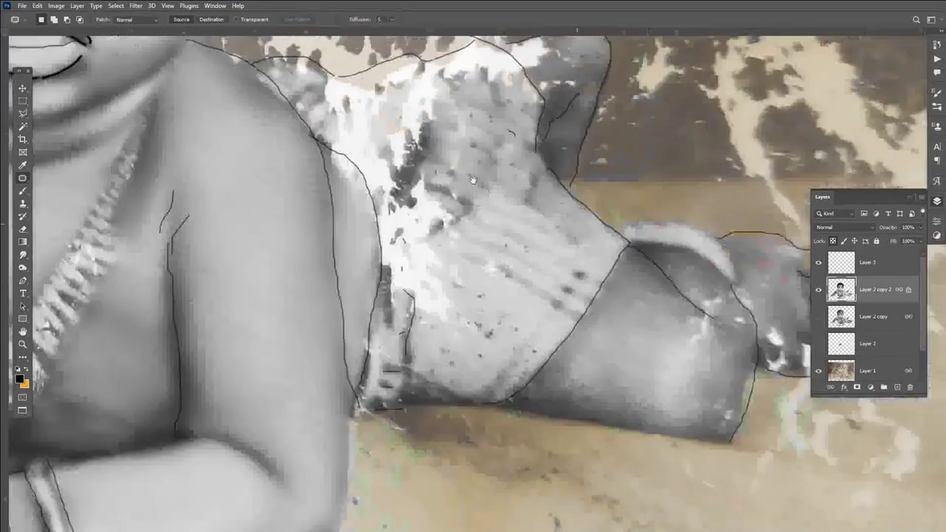
Patch the white spot beside the toes with clean texture.
{"action": "scroll", "coordinate": [574, 172], "scroll_direction": "up", "scroll_amount": 3}
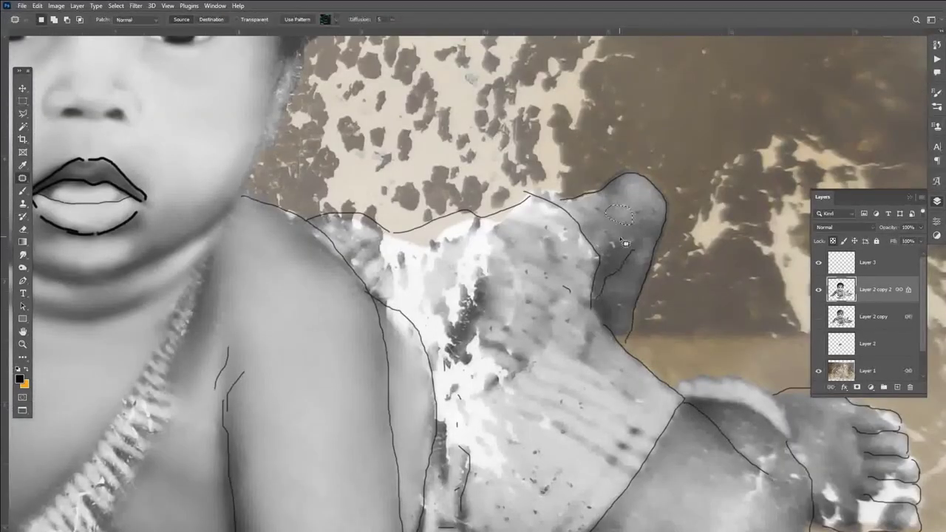
{"action": "scroll", "coordinate": [510, 248], "scroll_direction": "down", "scroll_amount": 3}
{"action": "scroll", "coordinate": [510, 247], "scroll_direction": "right", "scroll_amount": 3}
{"action": "left_click_drag", "start_coordinate": [651, 295], "coordinate": [623, 294]}
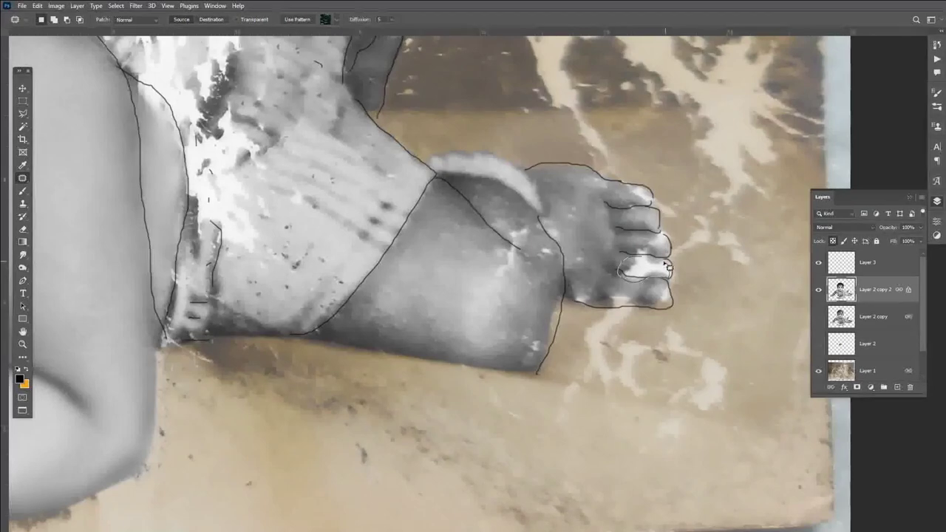
{"action": "left_click_drag", "start_coordinate": [666, 267], "coordinate": [661, 247]}
Outline the white streaks on the shorts for patching, then deselect.
{"action": "scroll", "coordinate": [506, 253], "scroll_direction": "up", "scroll_amount": 3}
{"action": "scroll", "coordinate": [507, 253], "scroll_direction": "left", "scroll_amount": 3}
{"action": "left_click_drag", "start_coordinate": [484, 295], "coordinate": [592, 328]}
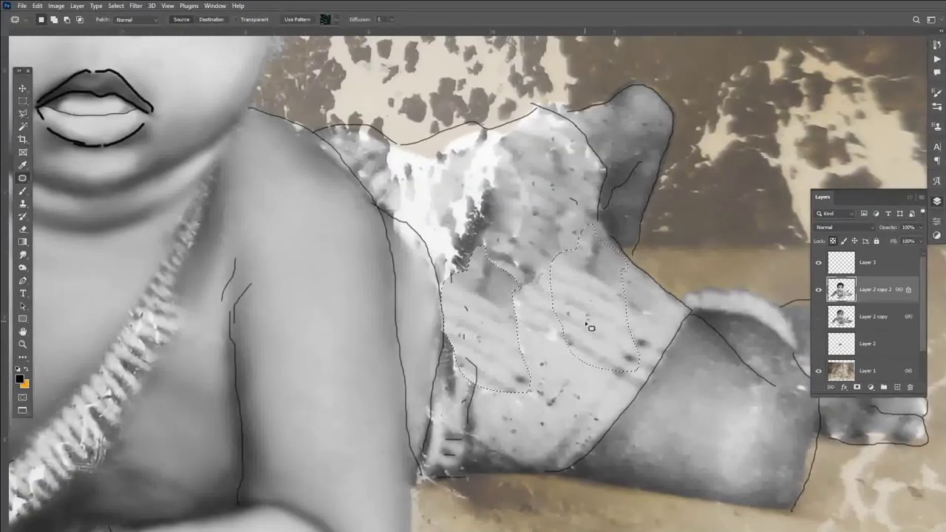
{"action": "key", "text": "ctrl+d"}
{"action": "scroll", "coordinate": [577, 310], "scroll_direction": "up", "scroll_amount": 3}
{"action": "scroll", "coordinate": [576, 310], "scroll_direction": "left", "scroll_amount": 3}
Clone grey texture over the white patch on the shorts using an enlarged Clone Stamp brush.
{"action": "key", "text": "s"}
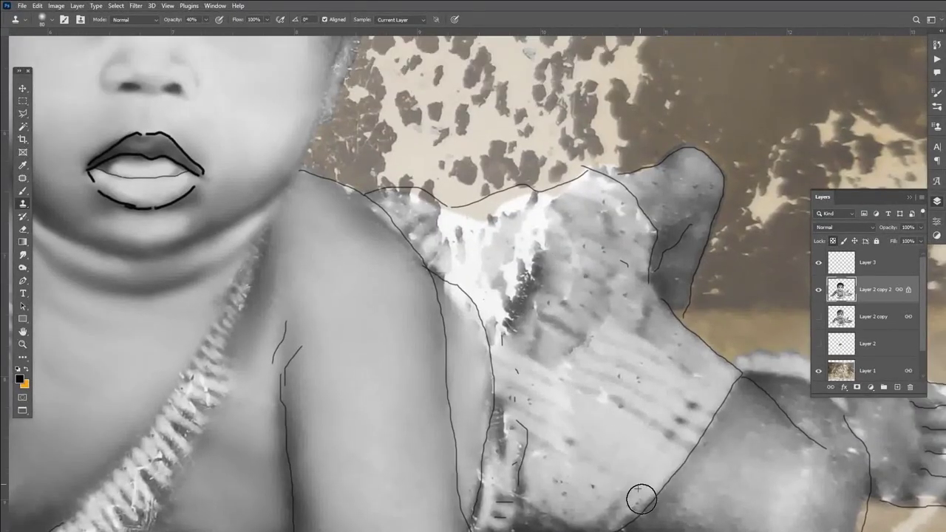
{"action": "scroll", "coordinate": [641, 500], "scroll_direction": "down", "scroll_amount": 3}
{"action": "scroll", "coordinate": [640, 499], "scroll_direction": "right", "scroll_amount": 3}
{"action": "key", "text": "bracketright"}
{"action": "key", "text": "bracketright"}
{"action": "key", "text": "bracketright"}
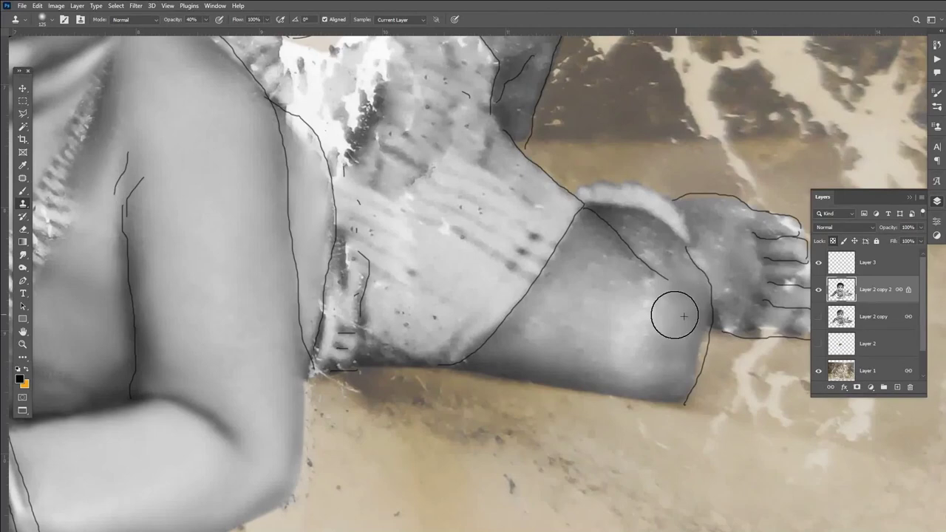
{"action": "scroll", "coordinate": [642, 235], "scroll_direction": "right", "scroll_amount": 3}
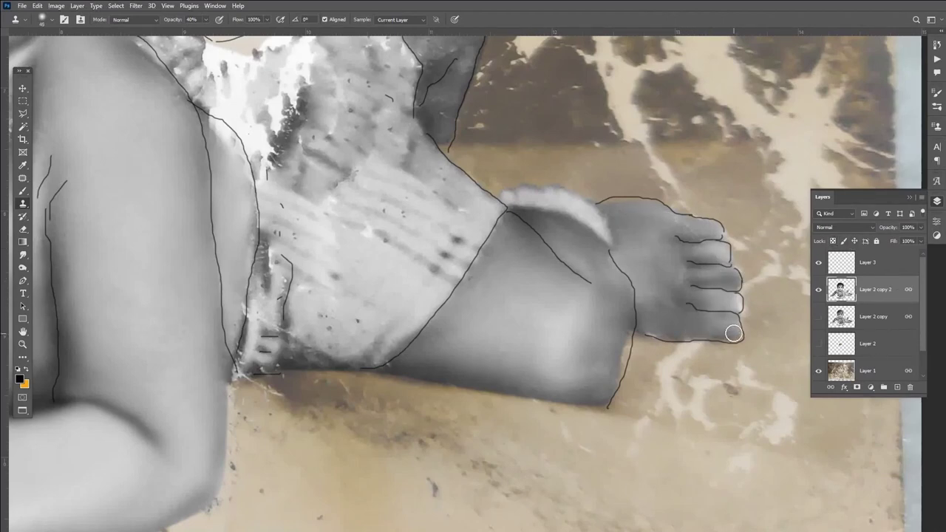
{"action": "scroll", "coordinate": [547, 374], "scroll_direction": "up", "scroll_amount": 5}
{"action": "scroll", "coordinate": [547, 374], "scroll_direction": "left", "scroll_amount": 5}
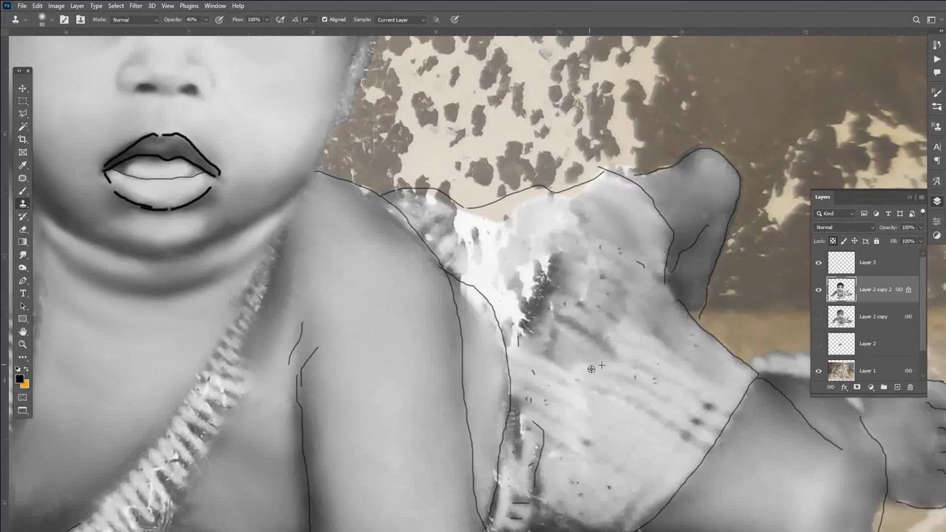
{"action": "mouse_move", "coordinate": [532, 320]}
{"action": "left_mouse_down"}
{"action": "mouse_move", "coordinate": [517, 283]}
{"action": "mouse_move", "coordinate": [459, 222]}
{"action": "mouse_move", "coordinate": [480, 310]}
{"action": "left_mouse_up"}
{"action": "scroll", "coordinate": [574, 387], "scroll_direction": "down", "scroll_amount": 3}
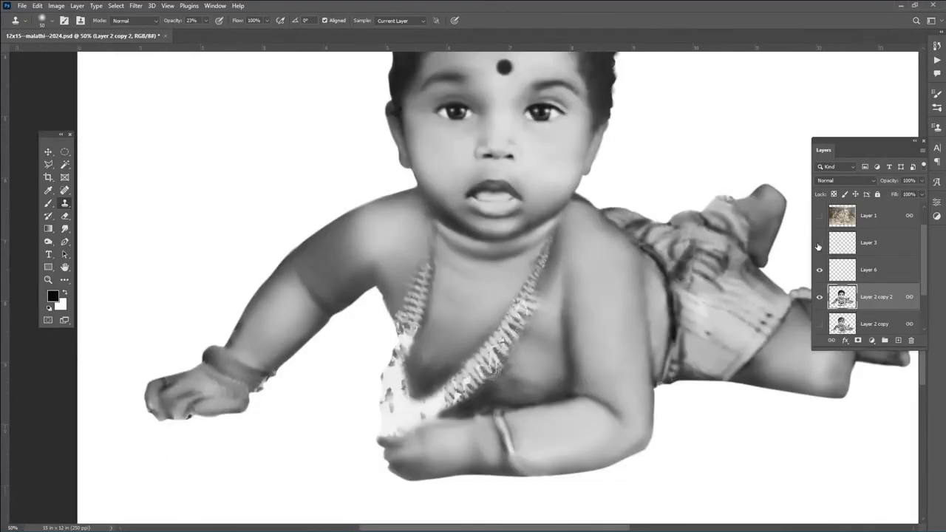
Clone darker shading onto the top of the hand and fingers at 49% opacity.
{"action": "left_click", "coordinate": [818, 246]}
{"action": "left_click", "coordinate": [818, 246]}
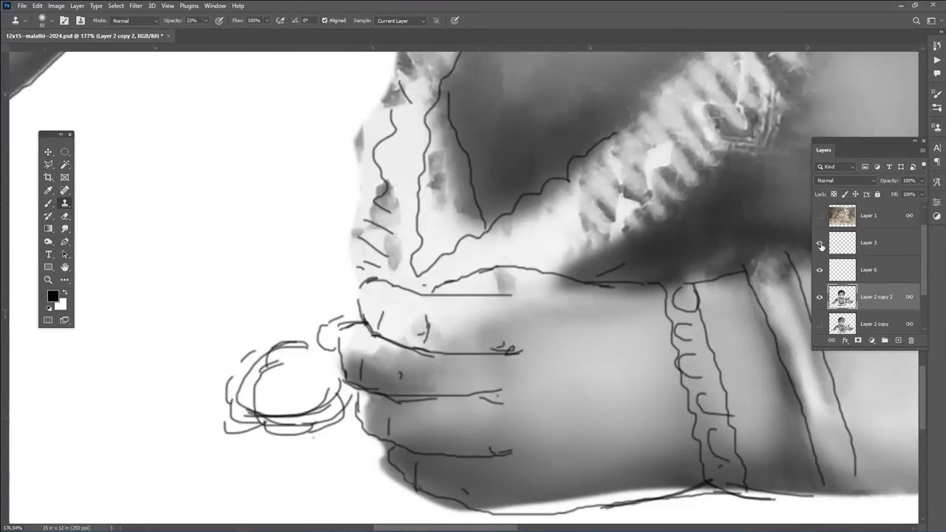
{"action": "key", "text": "4"}
{"action": "key", "text": "9"}
{"action": "key", "text": "bracketleft"}
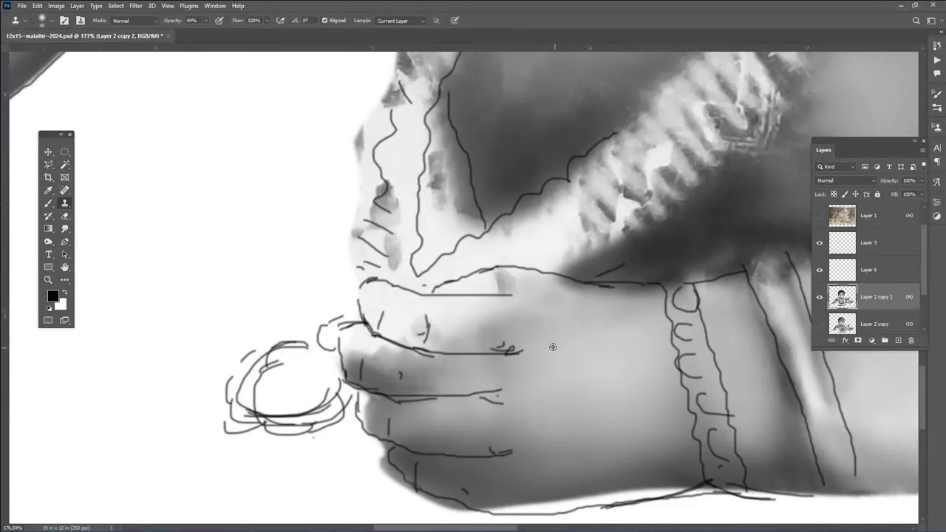
{"action": "mouse_move", "coordinate": [366, 407]}
{"action": "left_mouse_down"}
{"action": "mouse_move", "coordinate": [498, 325]}
{"action": "mouse_move", "coordinate": [381, 340]}
{"action": "mouse_move", "coordinate": [484, 388]}
{"action": "mouse_move", "coordinate": [418, 399]}
{"action": "left_mouse_up"}
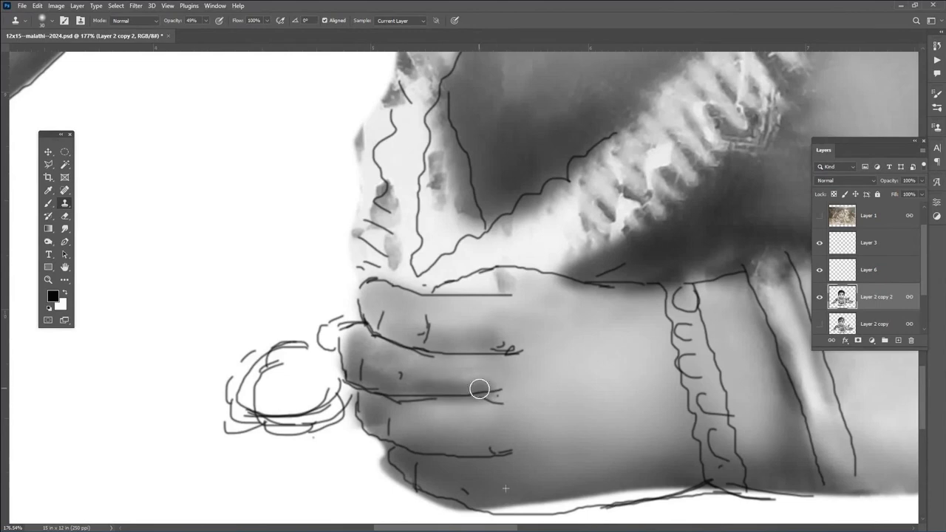
{"action": "left_click_drag", "start_coordinate": [481, 391], "coordinate": [414, 402]}
{"action": "key", "text": "bracketleft"}
{"action": "left_click_drag", "start_coordinate": [525, 293], "coordinate": [510, 276]}
{"action": "scroll", "coordinate": [507, 406], "scroll_direction": "down", "scroll_amount": 3}
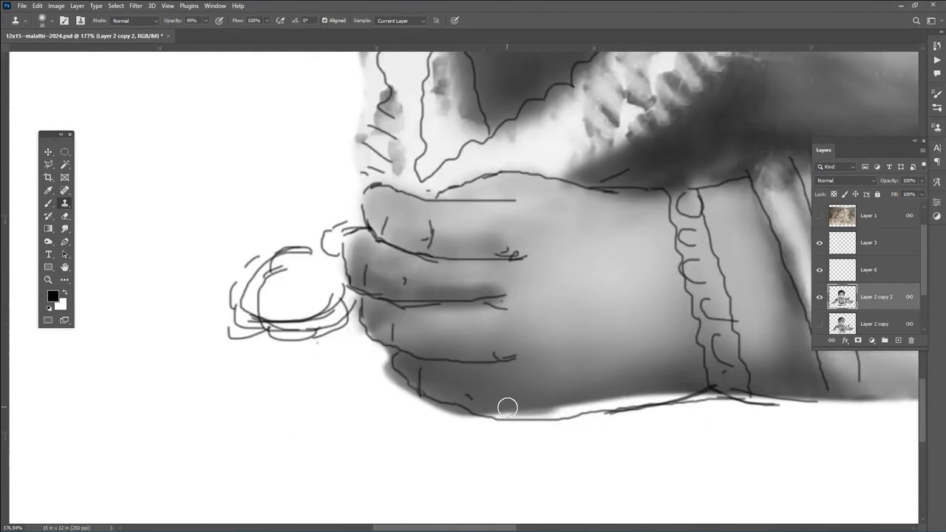
{"action": "mouse_move", "coordinate": [507, 405]}
{"action": "left_mouse_down"}
{"action": "mouse_move", "coordinate": [684, 390]}
{"action": "mouse_move", "coordinate": [549, 401]}
{"action": "left_mouse_up"}
{"action": "scroll", "coordinate": [549, 401], "scroll_direction": "up", "scroll_amount": 3}
Burn the upper and lower finger creases and the hand's bottom edge.
{"action": "key", "text": "o"}
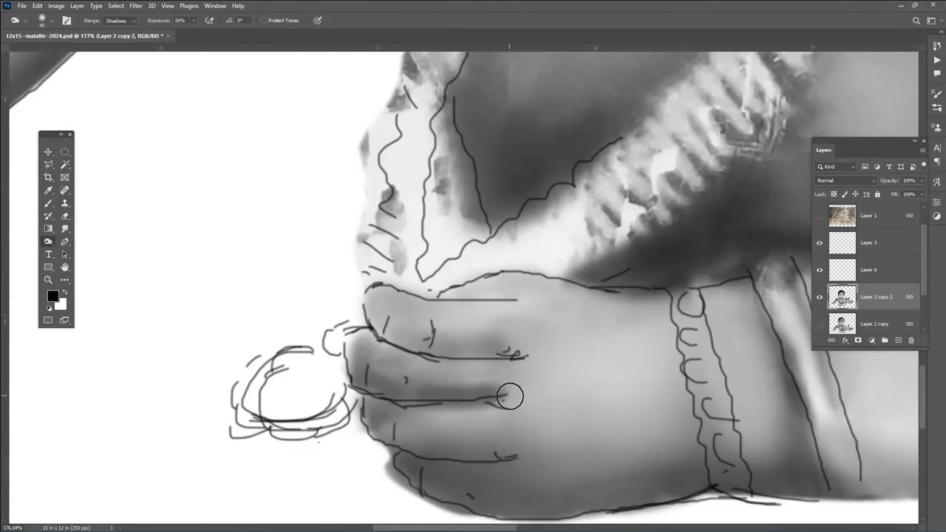
{"action": "left_click_drag", "start_coordinate": [362, 311], "coordinate": [471, 362]}
{"action": "key", "text": "bracketleft"}
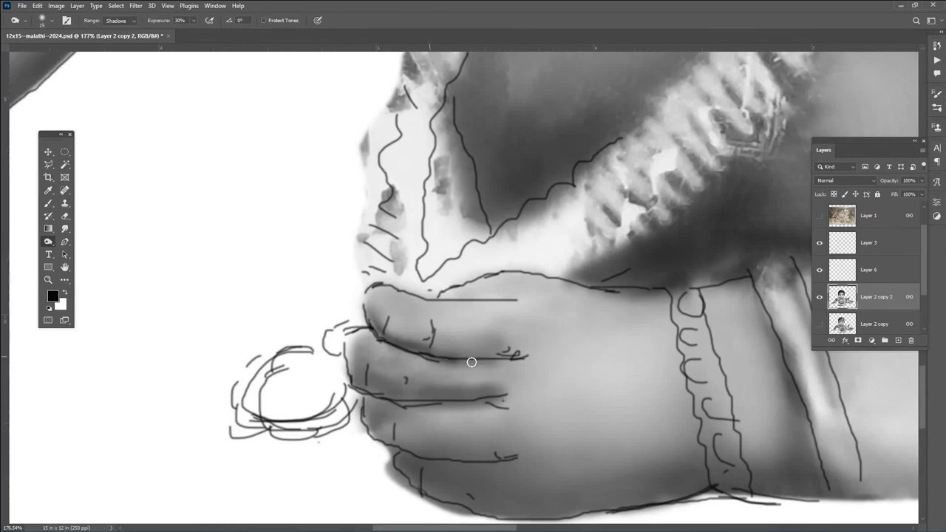
{"action": "mouse_move", "coordinate": [357, 386]}
{"action": "left_mouse_down"}
{"action": "mouse_move", "coordinate": [412, 403]}
{"action": "mouse_move", "coordinate": [480, 408]}
{"action": "left_mouse_up"}
{"action": "left_click_drag", "start_coordinate": [371, 432], "coordinate": [484, 466]}
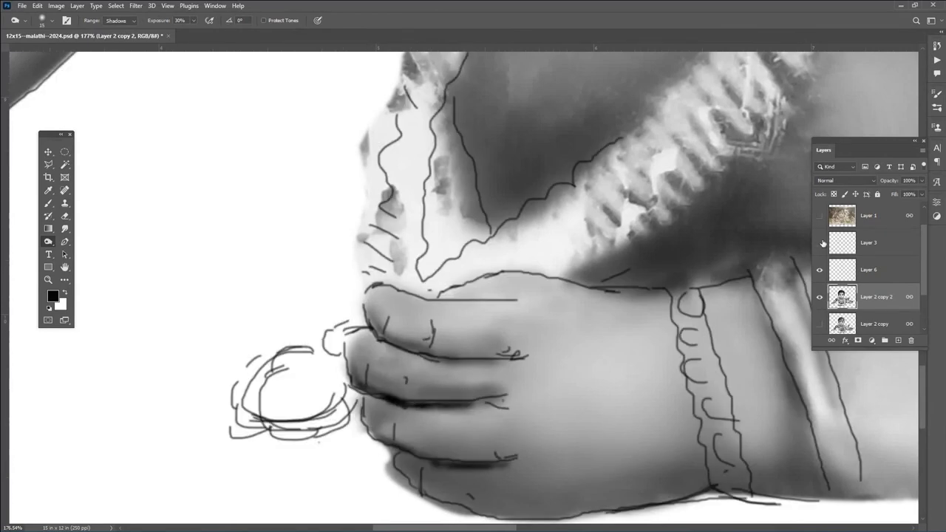
{"action": "left_click_drag", "start_coordinate": [395, 332], "coordinate": [506, 343]}
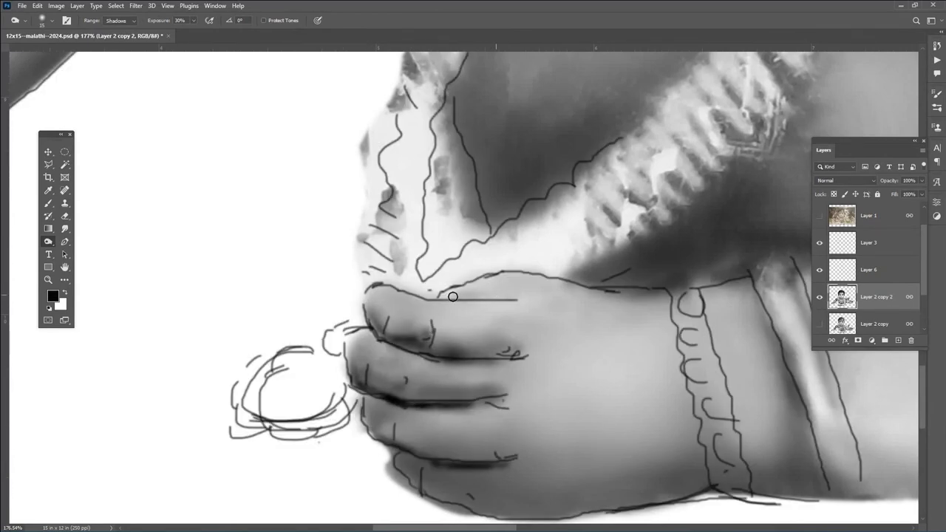
Clone clean skin over the dark smudge along the top finger.
{"action": "key", "text": "s"}
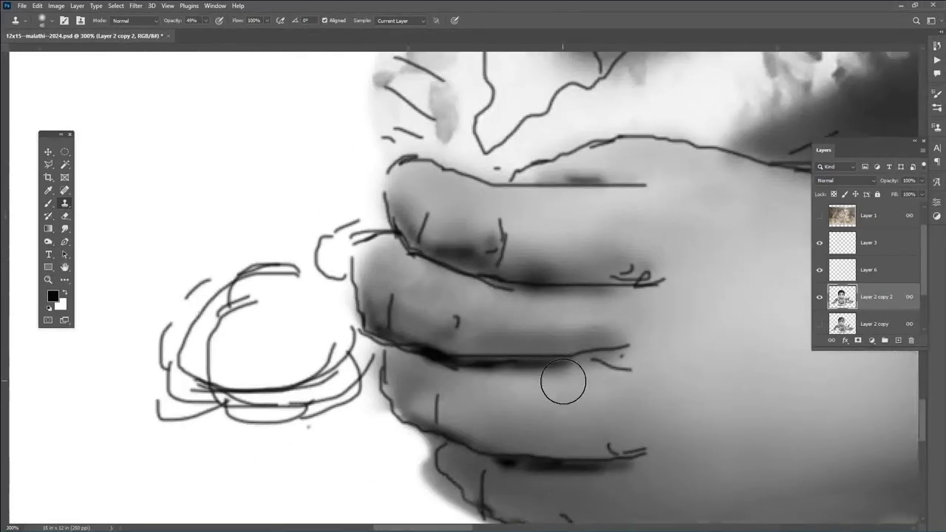
{"action": "scroll", "coordinate": [334, 457], "scroll_direction": "up", "scroll_amount": 2}
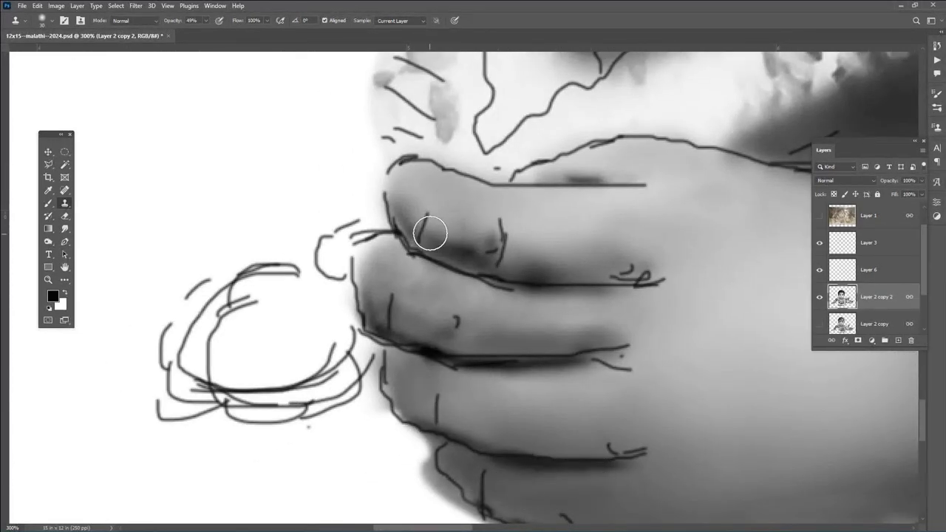
{"action": "left_click_drag", "start_coordinate": [433, 227], "coordinate": [475, 263]}
{"action": "left_click", "coordinate": [541, 272], "text": "alt"}
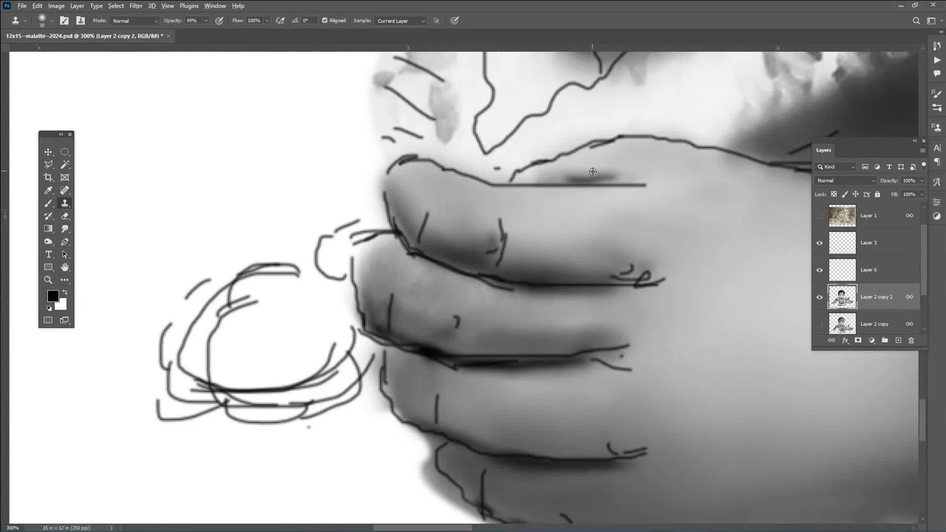
{"action": "left_click_drag", "start_coordinate": [593, 171], "coordinate": [565, 181]}
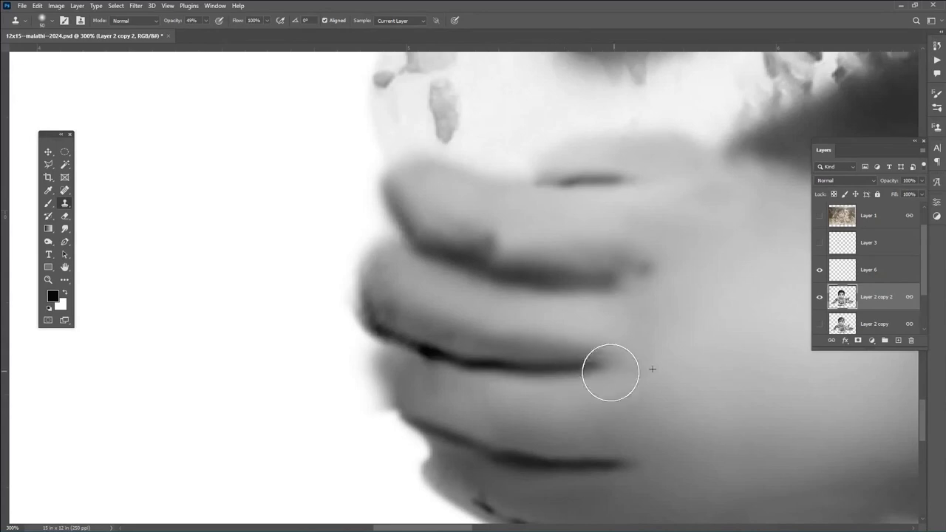
{"action": "scroll", "coordinate": [456, 223], "scroll_direction": "down", "scroll_amount": 2}
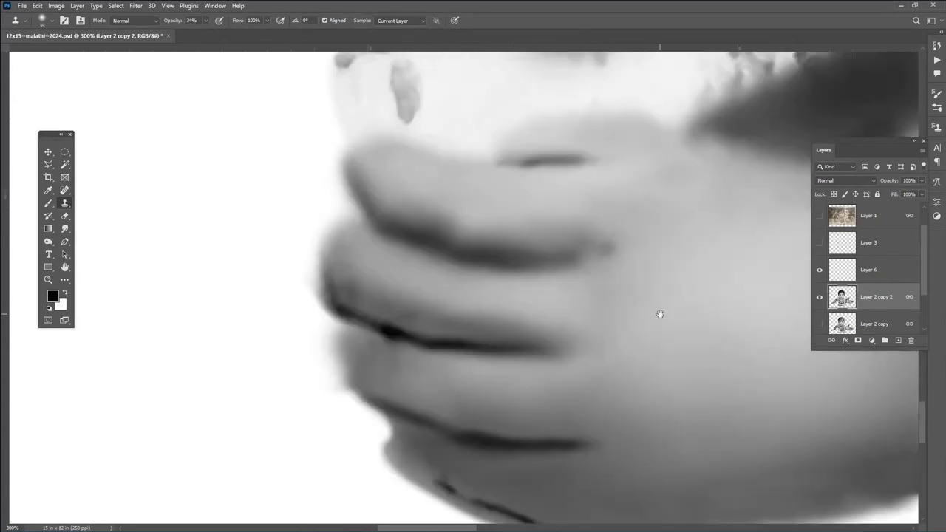
Erase to soften the grey lower finger edge and the hand's bottom edge.
{"action": "key", "text": "e"}
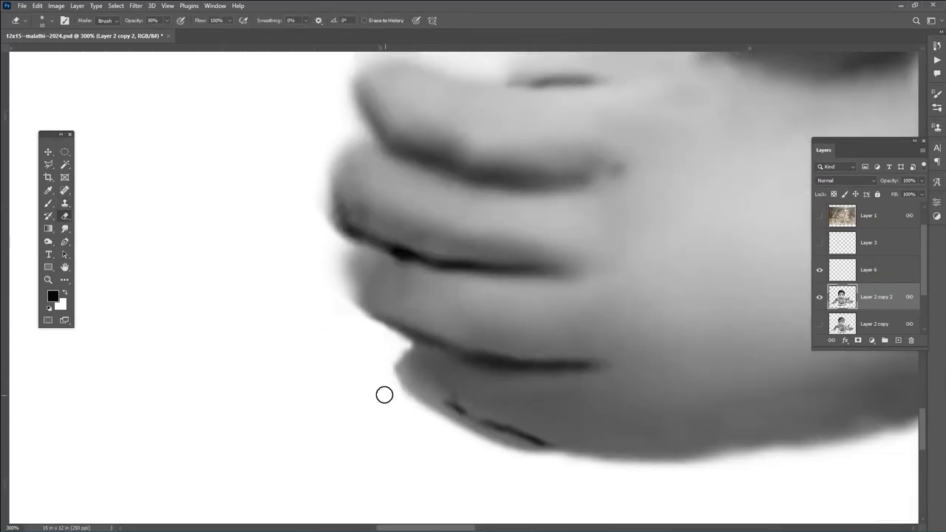
{"action": "left_click_drag", "start_coordinate": [384, 395], "coordinate": [459, 441]}
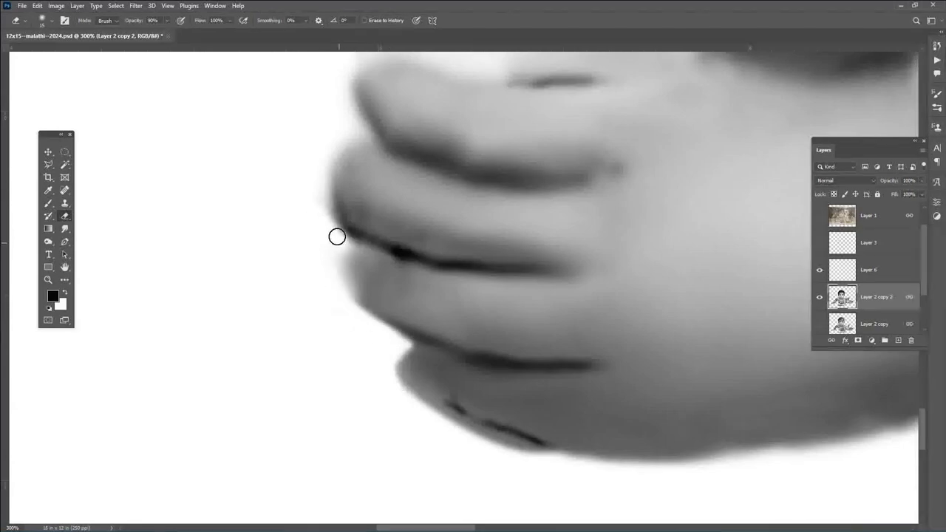
{"action": "left_click", "coordinate": [365, 332], "text": "alt"}
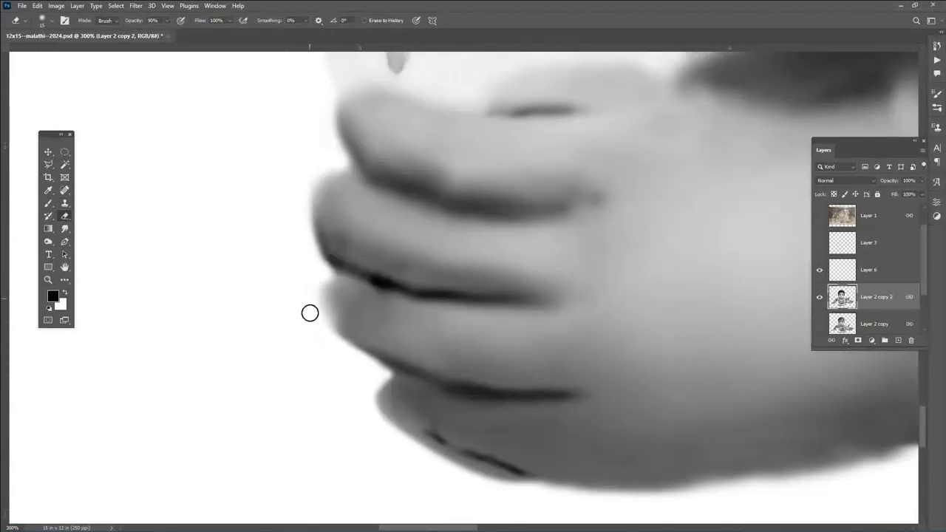
{"action": "key", "text": "ctrl+plus"}
{"action": "left_click_drag", "start_coordinate": [377, 395], "coordinate": [498, 481]}
{"action": "key", "text": "ctrl+minus"}
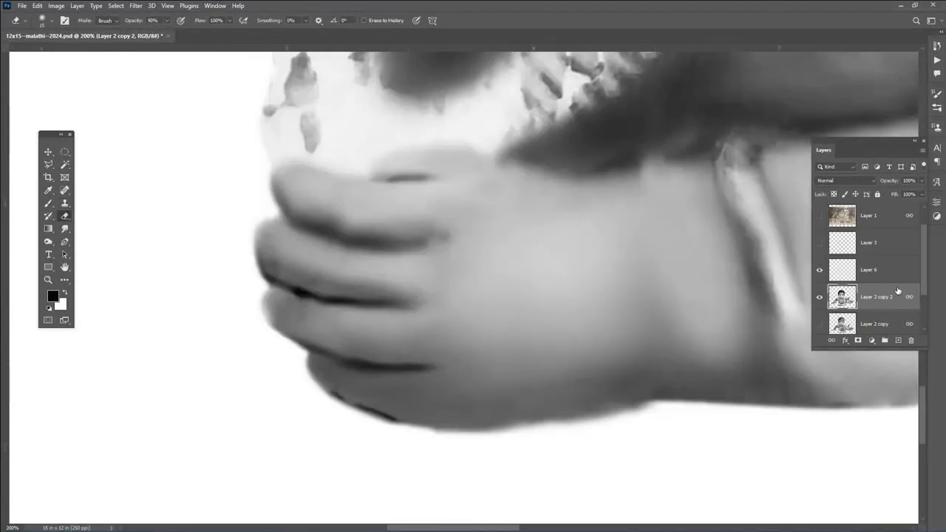
{"action": "left_click_drag", "start_coordinate": [420, 438], "coordinate": [650, 408]}
{"action": "key", "text": "ctrl+plus"}
Burn the lower finger's left edge, then return to Clone Stamp at 100% view.
{"action": "key", "text": "o"}
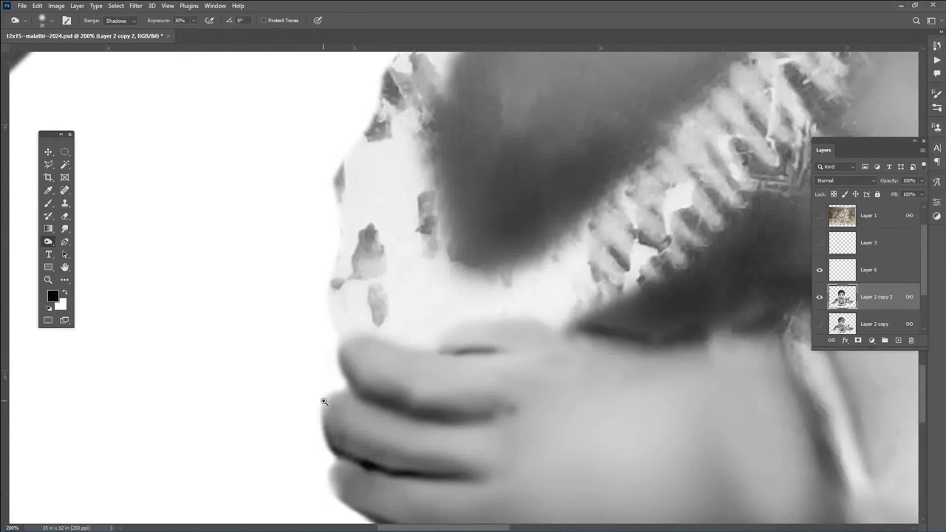
{"action": "scroll", "coordinate": [448, 337], "scroll_direction": "left", "scroll_amount": 2}
{"action": "left_click_drag", "start_coordinate": [328, 364], "coordinate": [380, 303]}
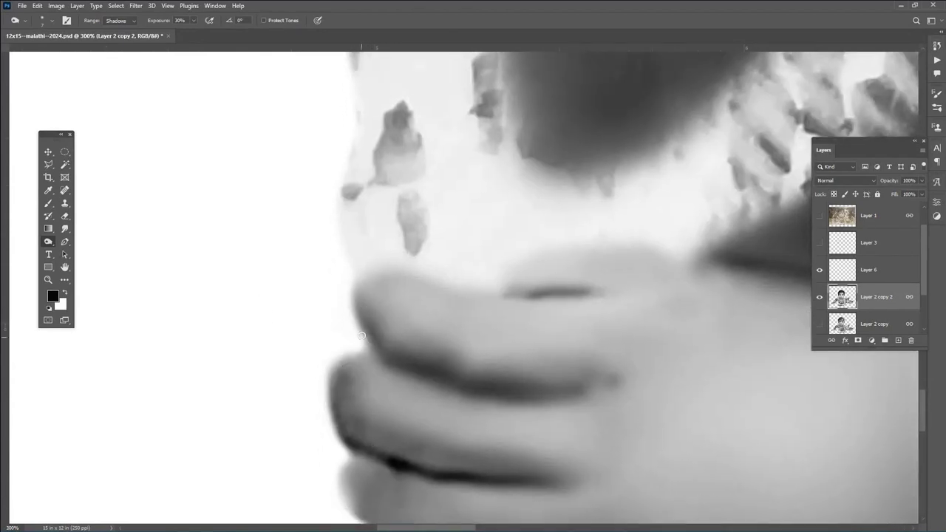
{"action": "scroll", "coordinate": [361, 336], "scroll_direction": "down", "scroll_amount": 3}
{"action": "scroll", "coordinate": [384, 348], "scroll_direction": "left", "scroll_amount": 1}
{"action": "scroll", "coordinate": [390, 415], "scroll_direction": "right", "scroll_amount": 6}
{"action": "scroll", "coordinate": [198, 274], "scroll_direction": "up", "scroll_amount": 1}
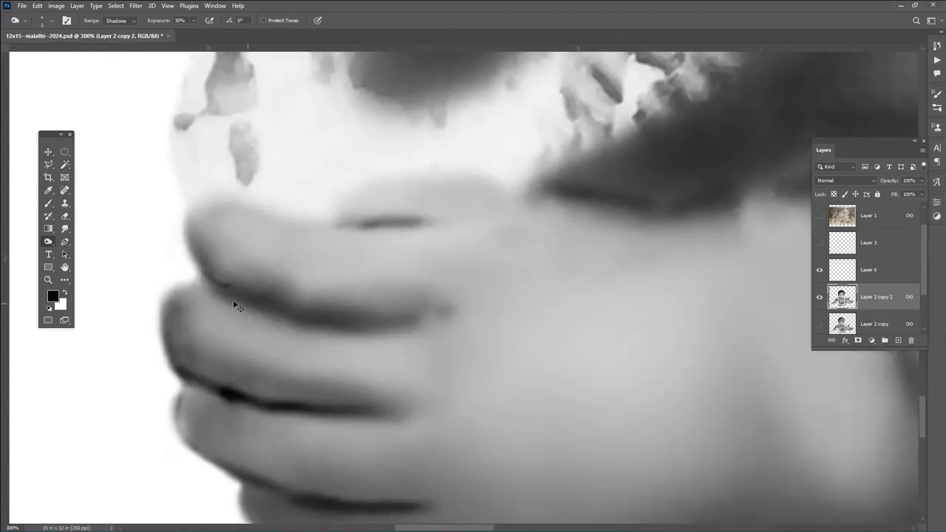
{"action": "key", "text": "s"}
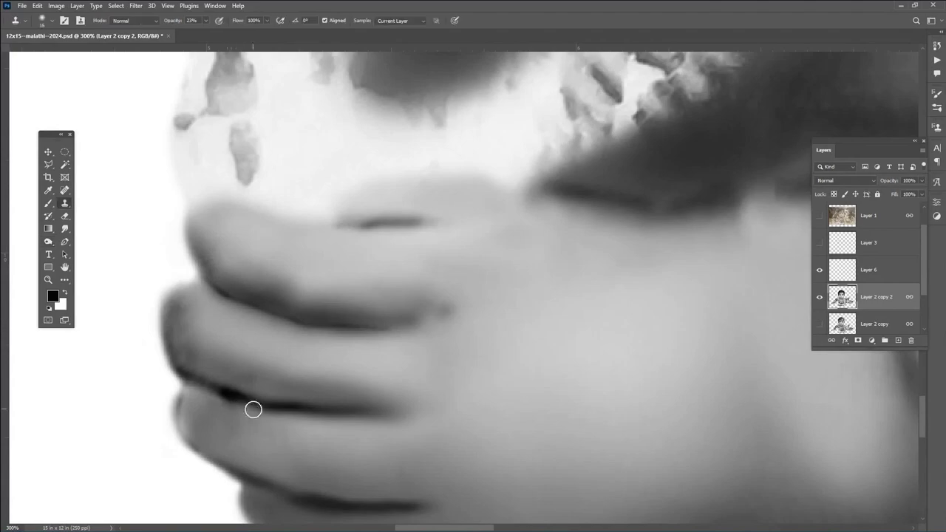
{"action": "key", "text": "ctrl+minus"}
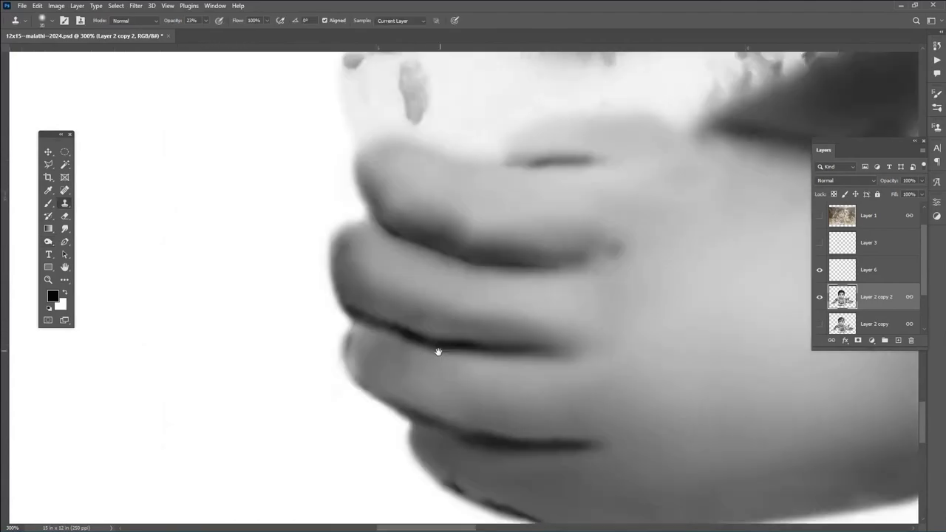
{"action": "key", "text": "ctrl+minus"}
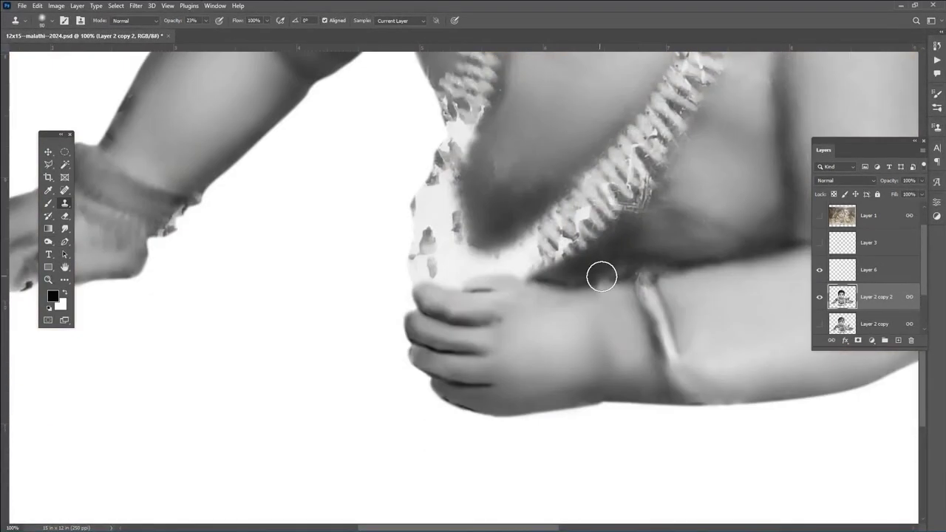
Zoom in and pan to bring the baby's clenched fist into view.
{"action": "scroll", "coordinate": [591, 303], "scroll_direction": "up", "scroll_amount": 5}
{"action": "scroll", "coordinate": [481, 264], "scroll_direction": "up", "scroll_amount": 3}
{"action": "right_click", "coordinate": [573, 277]}
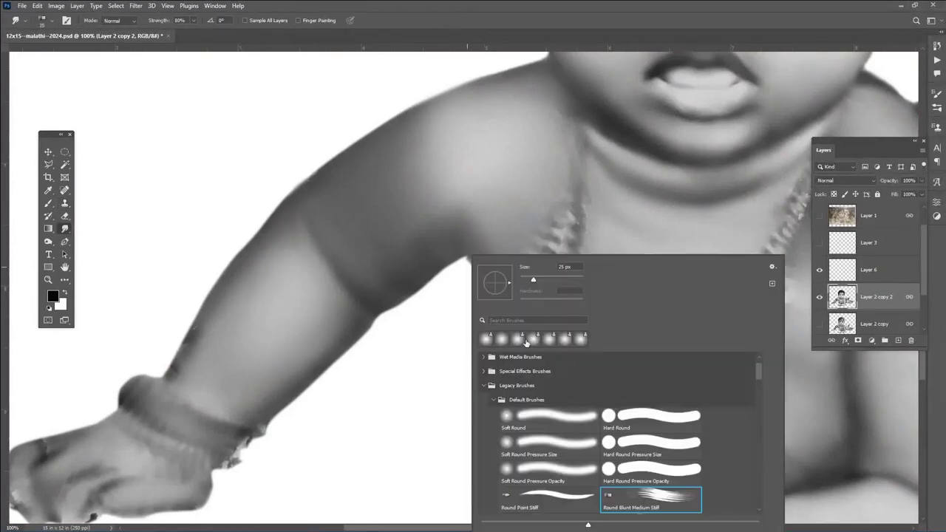
{"action": "key", "text": "Escape"}
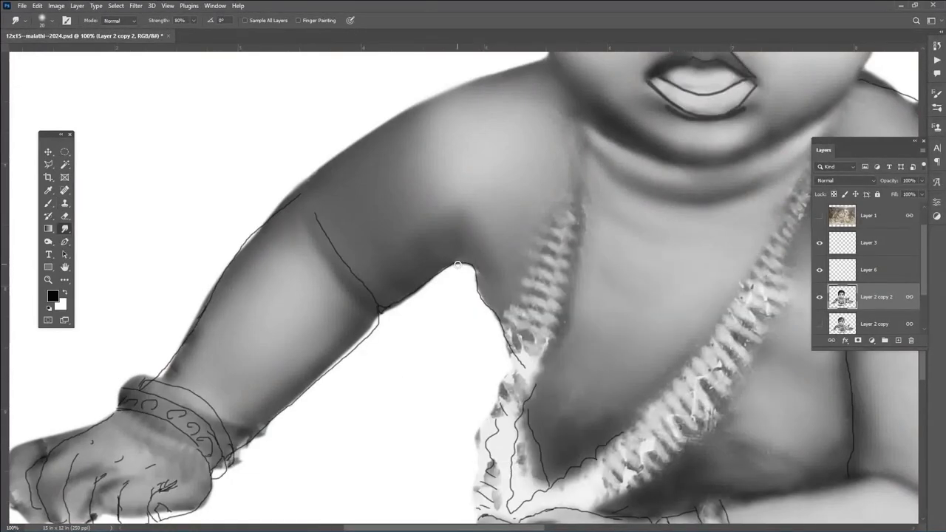
{"action": "left_click_drag", "start_coordinate": [458, 265], "coordinate": [566, 302]}
{"action": "key", "text": "b"}
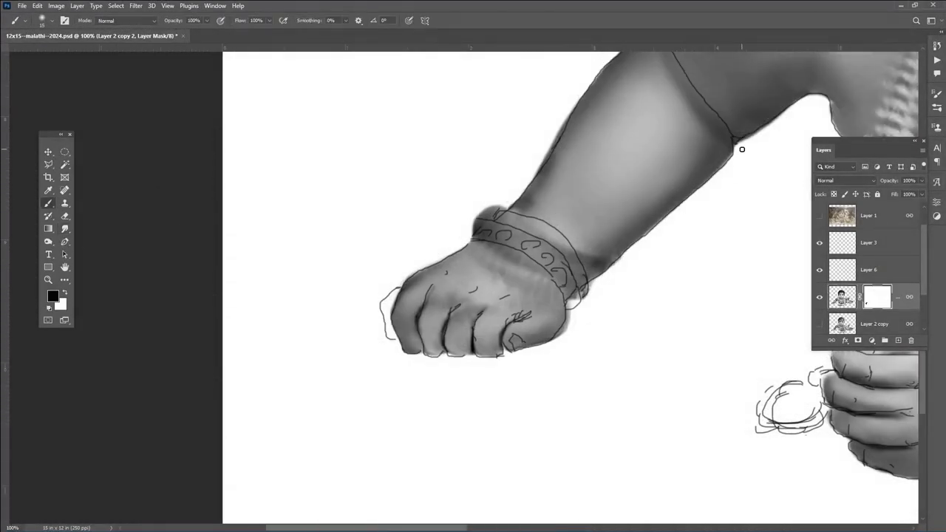
Select Layer 3, then make Layer 2 copy 2 the active retouch layer.
{"action": "left_click", "coordinate": [857, 244]}
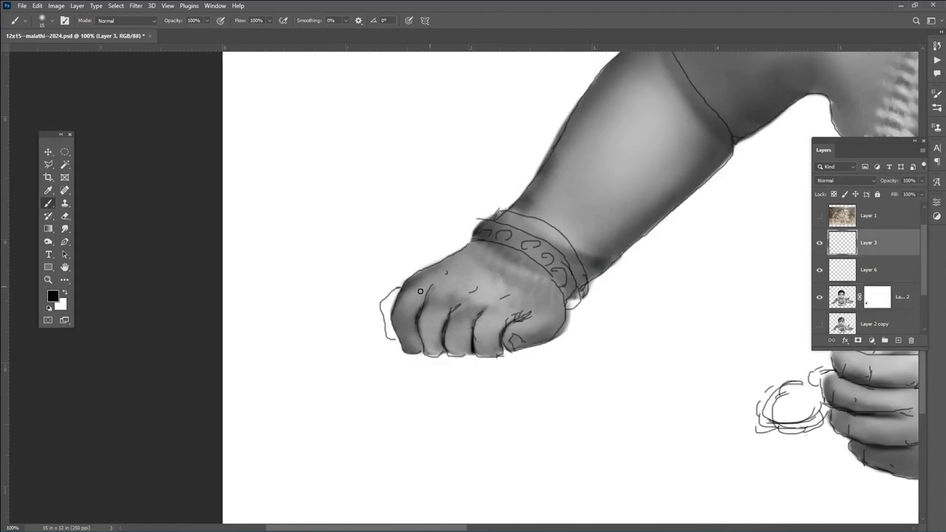
{"action": "key", "text": "v"}
{"action": "scroll", "coordinate": [439, 305], "scroll_direction": "up", "scroll_amount": 2}
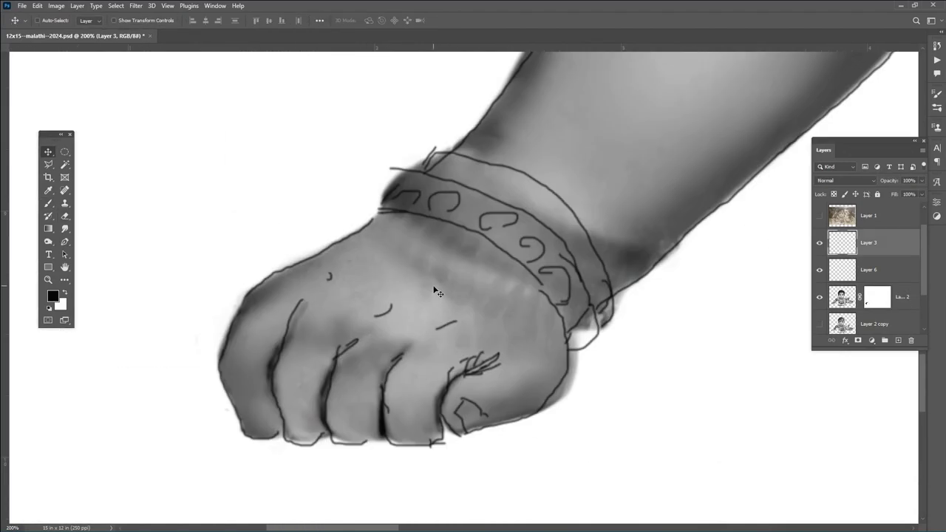
{"action": "left_click", "coordinate": [426, 321], "text": "ctrl"}
Clone Stamp smooth hand skin over the fist with a 50-pixel brush.
{"action": "key", "text": "s"}
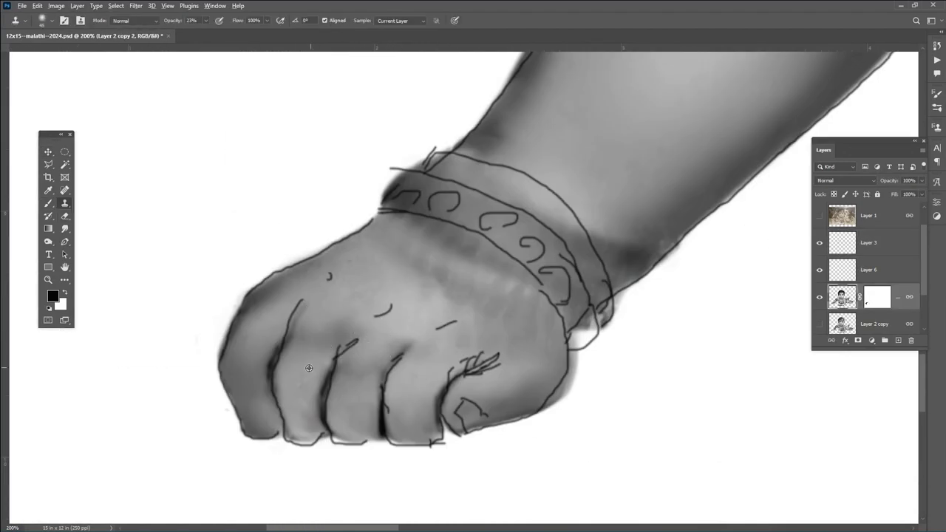
{"action": "left_click", "coordinate": [473, 315], "text": "alt"}
{"action": "left_click", "coordinate": [497, 317]}
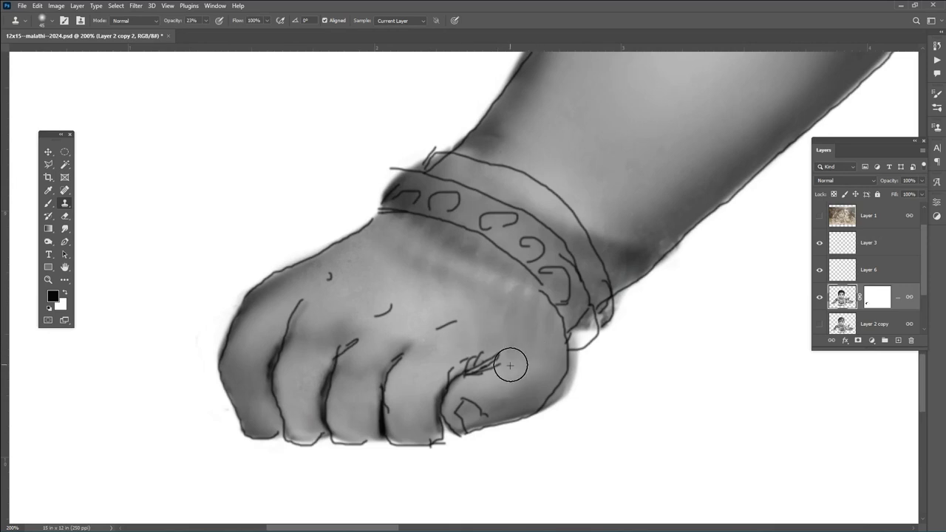
{"action": "key", "text": "bracketright"}
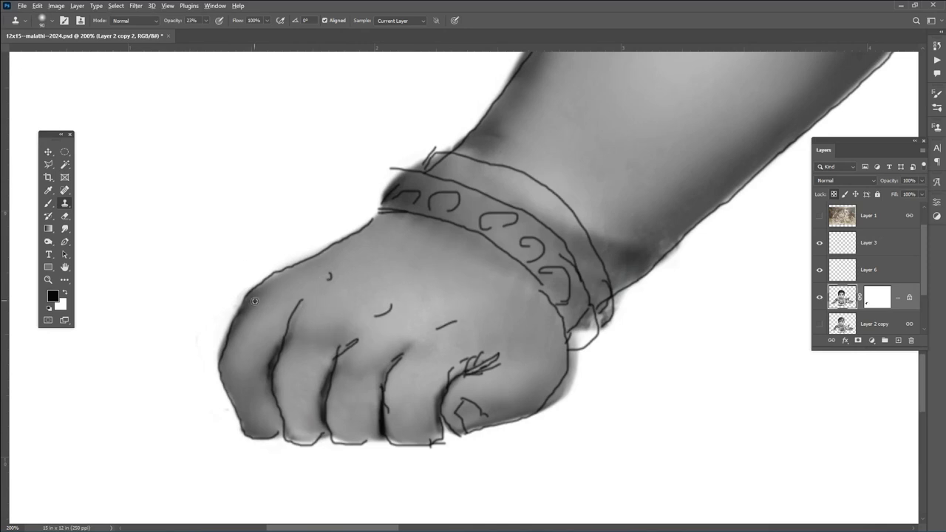
Hide Layer 3's sketch outlines and set the Dodge/Burn exposure to 14%.
{"action": "left_click", "coordinate": [819, 241]}
{"action": "key", "text": "o"}
{"action": "left_click_drag", "start_coordinate": [168, 23], "coordinate": [134, 23]}
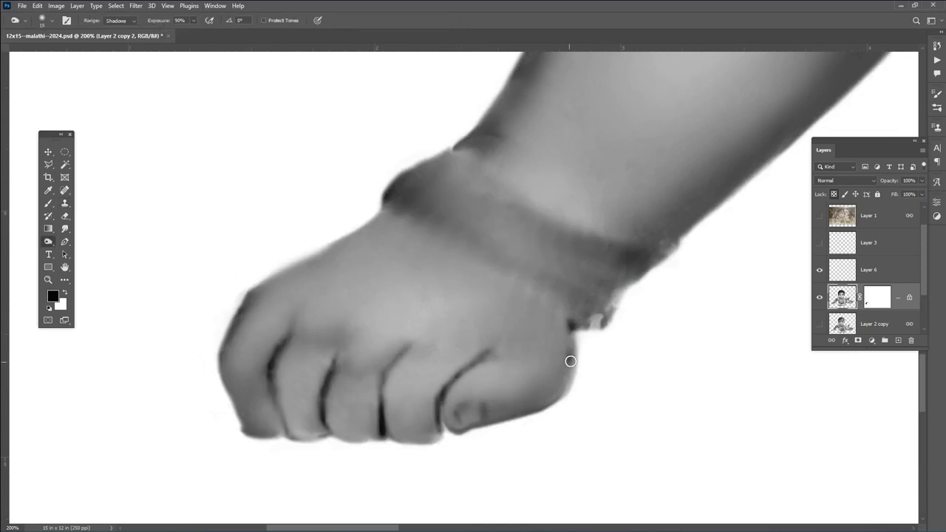
Clone Stamp over the white notch on the fist's right edge.
{"action": "key", "text": "s"}
{"action": "left_click_drag", "start_coordinate": [578, 343], "coordinate": [591, 329]}
{"action": "key", "text": "e"}
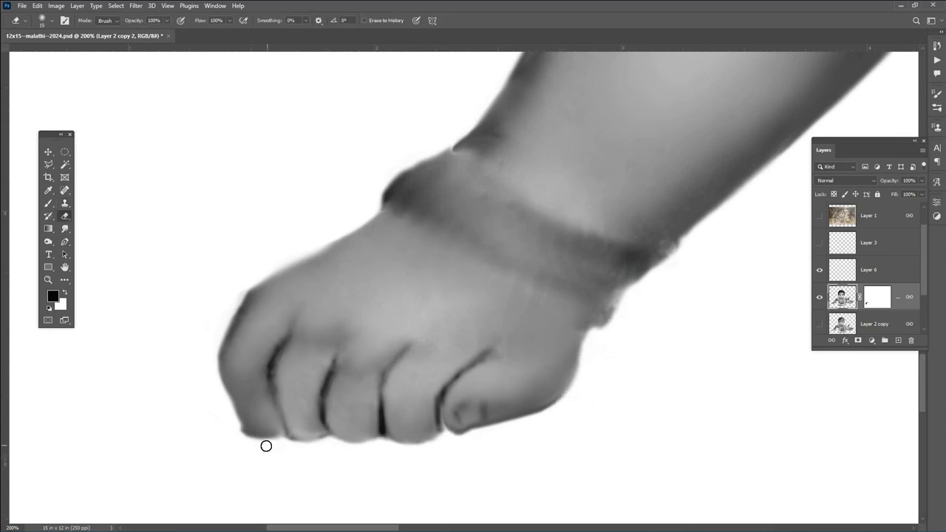
{"action": "left_click_drag", "start_coordinate": [232, 317], "coordinate": [263, 302]}
{"action": "key", "text": "s"}
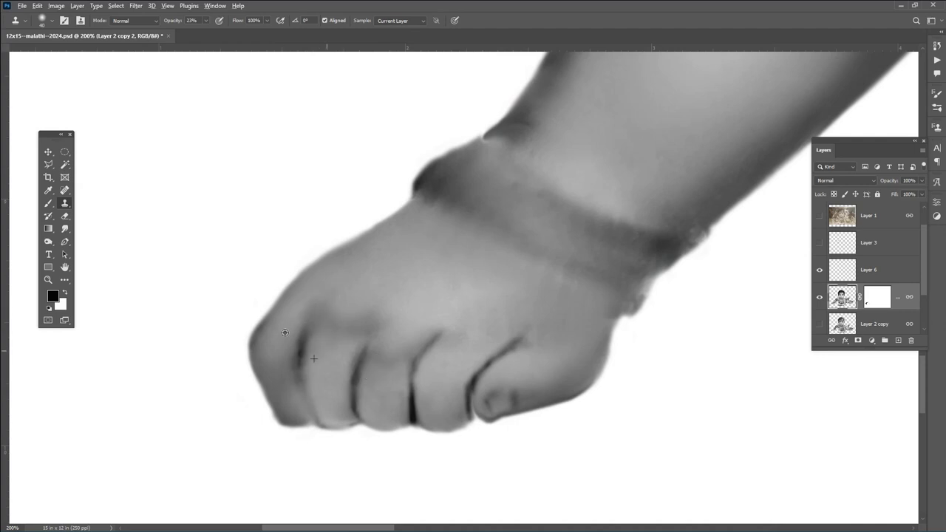
Burn shadows into the four knuckles at 10% exposure with a 30-pixel brush.
{"action": "key", "text": "o"}
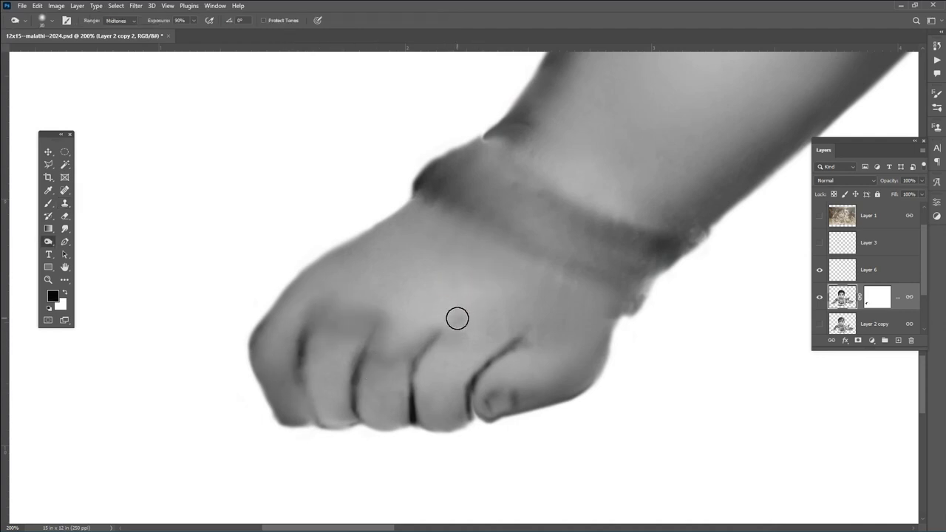
{"action": "left_click", "coordinate": [458, 316]}
{"action": "left_click", "coordinate": [399, 303]}
{"action": "left_click", "coordinate": [336, 288]}
{"action": "left_click", "coordinate": [522, 328]}
{"action": "key", "text": "1"}
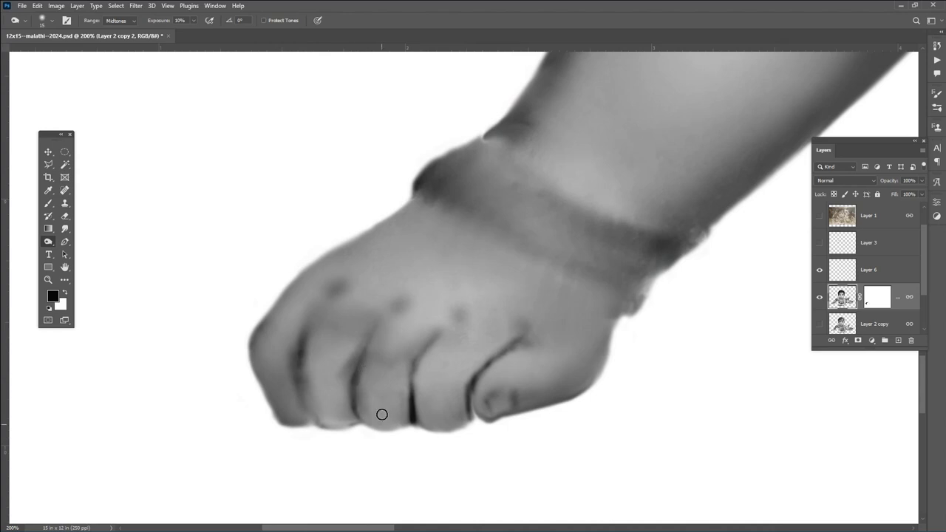
{"action": "key", "text": "bracketright"}
{"action": "key", "text": "bracketright"}
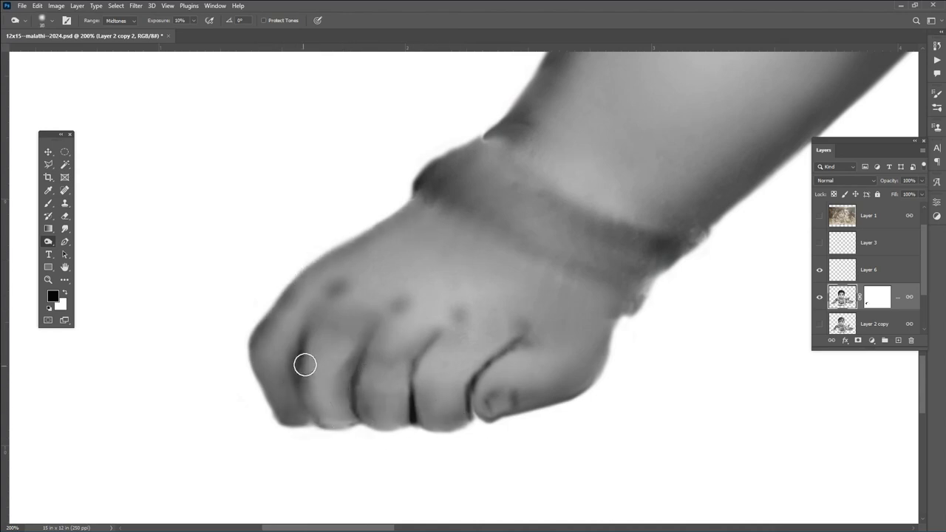
Dodge the thumb's lower edge, knuckles and fingers with a 40-pixel brush.
{"action": "key", "text": "s"}
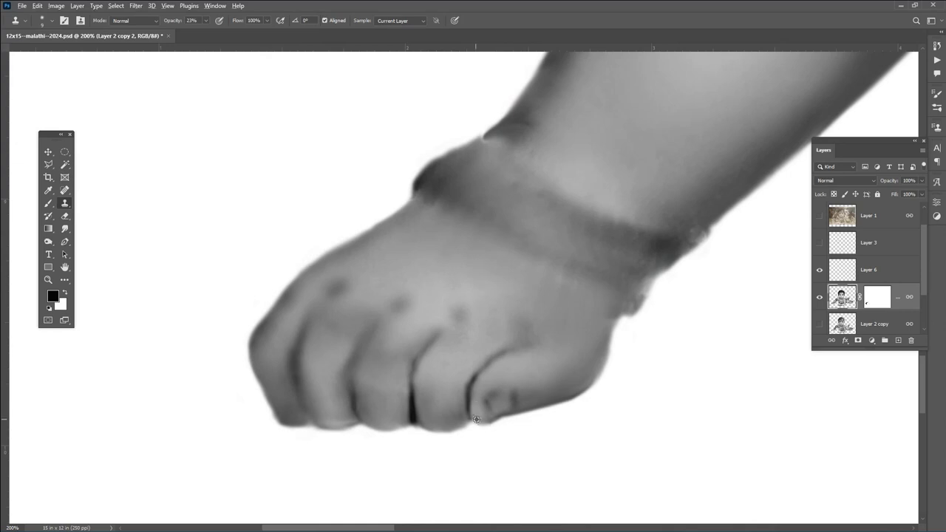
{"action": "key", "text": "o"}
{"action": "mouse_move", "coordinate": [468, 381]}
{"action": "left_mouse_down"}
{"action": "mouse_move", "coordinate": [474, 420]}
{"action": "mouse_move", "coordinate": [433, 390]}
{"action": "left_mouse_up"}
{"action": "key", "text": "bracketright"}
{"action": "key", "text": "bracketright"}
{"action": "mouse_move", "coordinate": [449, 342]}
{"action": "left_mouse_down"}
{"action": "mouse_move", "coordinate": [319, 385]}
{"action": "mouse_move", "coordinate": [502, 300]}
{"action": "mouse_move", "coordinate": [439, 382]}
{"action": "left_mouse_up"}
Clone Stamp over the dark crease between the fingers, enlarging the brush to 80.
{"action": "key", "text": "r"}
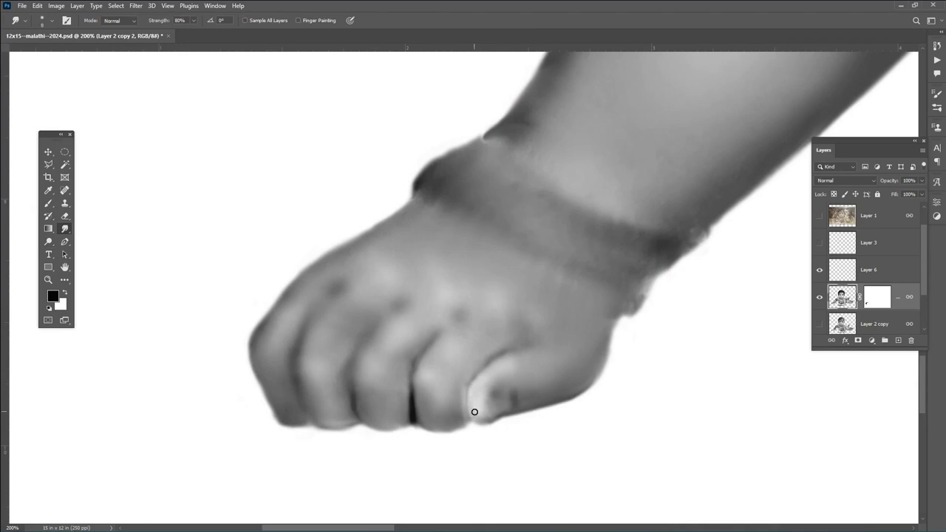
{"action": "key", "text": "s"}
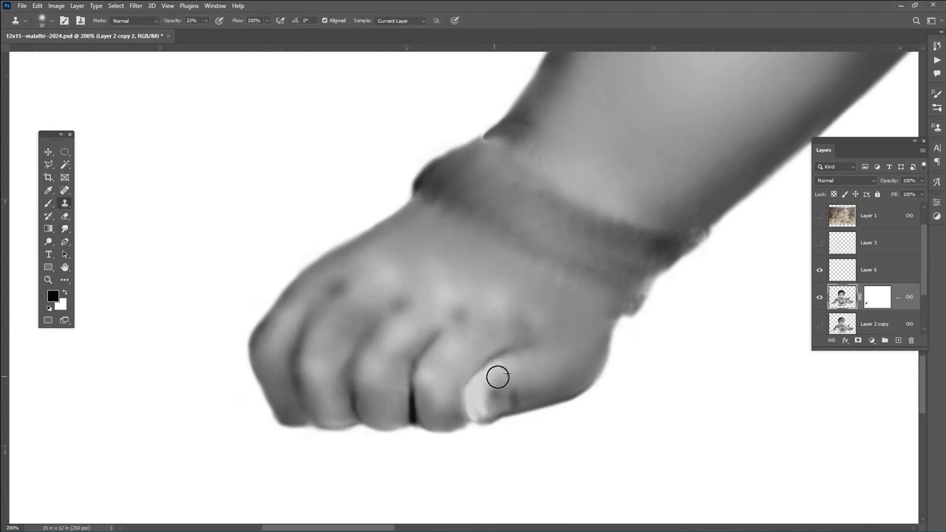
{"action": "mouse_move", "coordinate": [427, 416]}
{"action": "left_mouse_down"}
{"action": "mouse_move", "coordinate": [418, 422]}
{"action": "mouse_move", "coordinate": [422, 411]}
{"action": "left_mouse_up"}
{"action": "key", "text": "bracketright"}
{"action": "key", "text": "bracketright"}
{"action": "key", "text": "bracketright"}
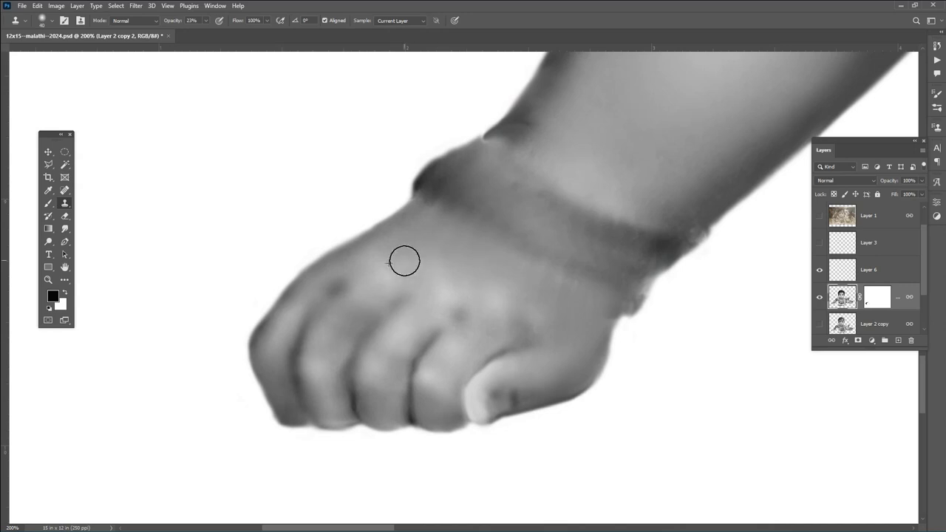
{"action": "key", "text": "bracketright"}
{"action": "key", "text": "bracketright"}
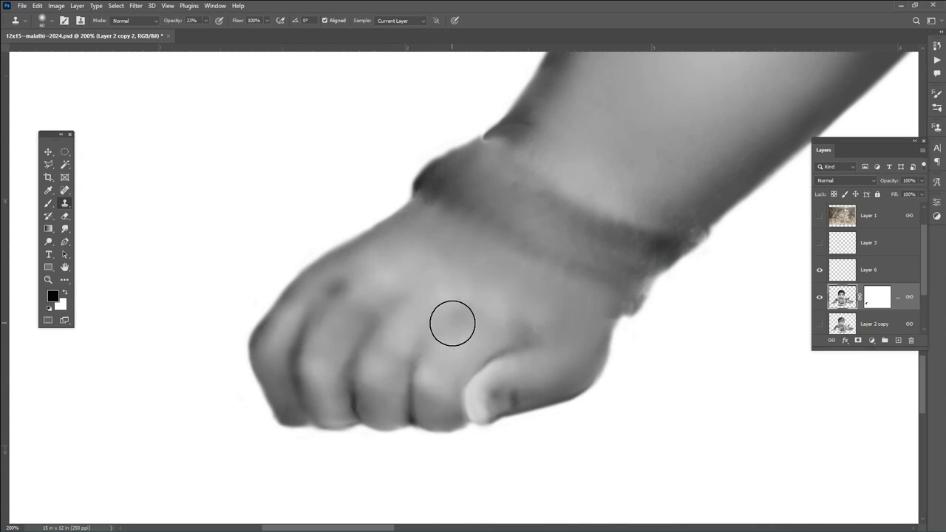
Set the Dodge brush to size 25 and zoom out to 100%.
{"action": "key", "text": "o"}
{"action": "key", "text": "bracketright"}
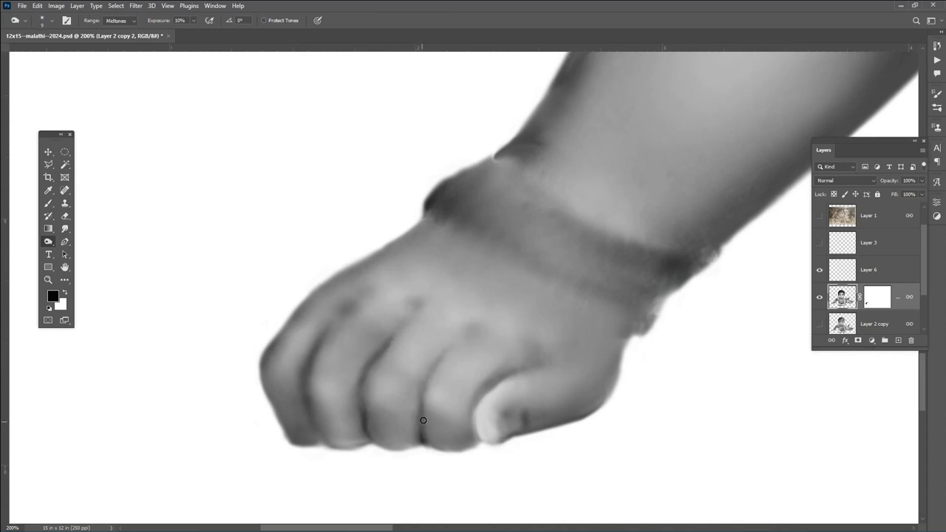
{"action": "key", "text": "bracketright"}
{"action": "key", "text": "bracketright"}
{"action": "key", "text": "bracketright"}
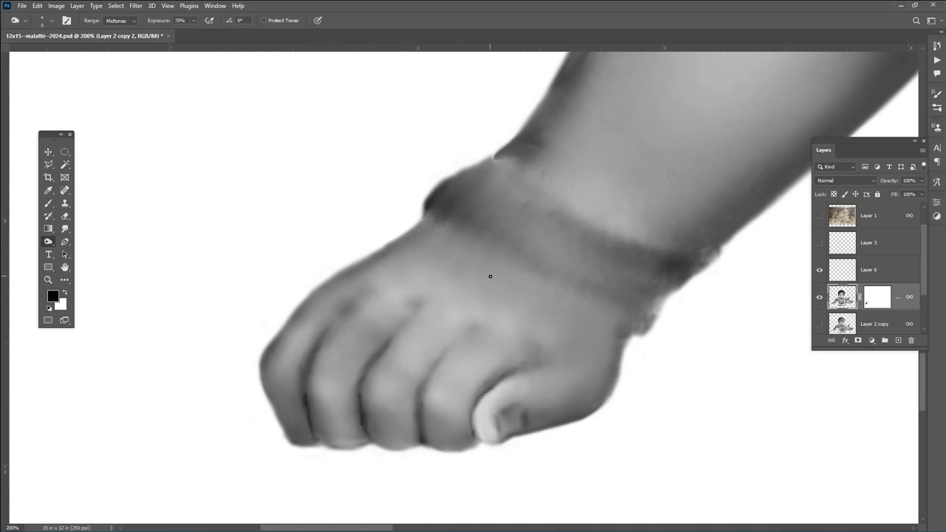
{"action": "key", "text": "ctrl+minus"}
Dodge the finger crease at 40% strength with a 40-pixel brush.
{"action": "key", "text": "shift+o"}
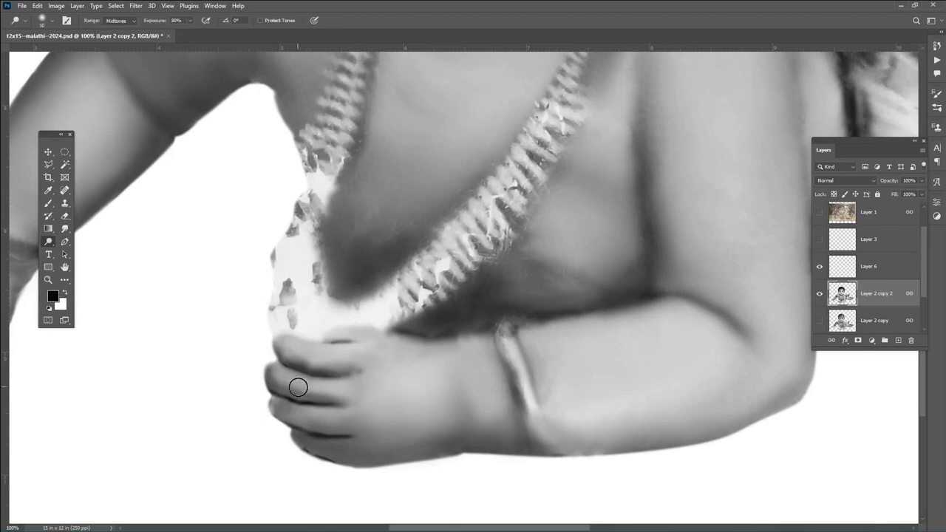
{"action": "left_click_drag", "start_coordinate": [311, 392], "coordinate": [337, 396]}
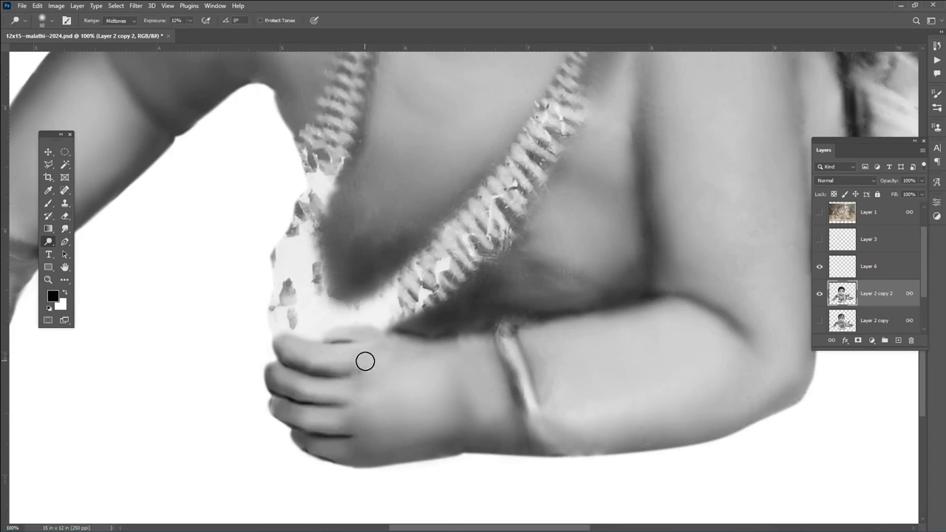
{"action": "key", "text": "4"}
{"action": "scroll", "coordinate": [375, 359], "scroll_direction": "up", "scroll_amount": 1}
{"action": "scroll", "coordinate": [354, 406], "scroll_direction": "up", "scroll_amount": 1}
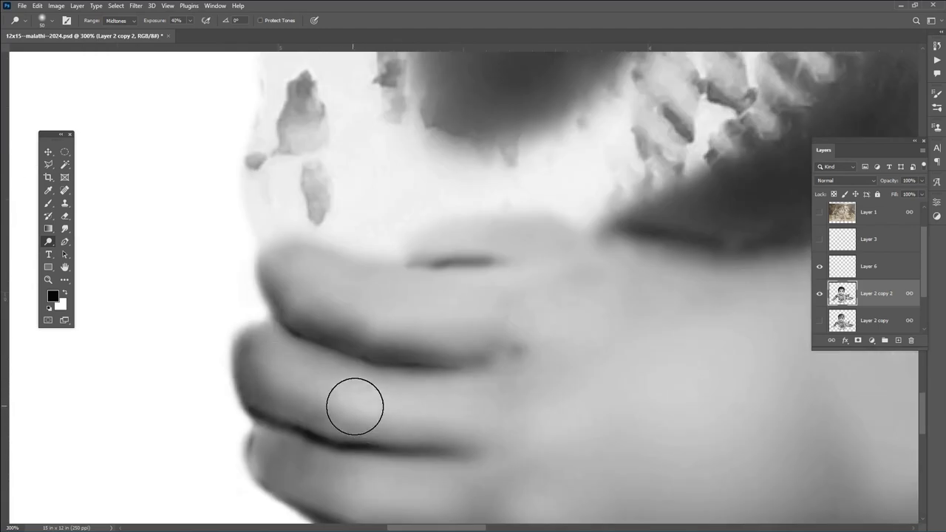
{"action": "key", "text": "bracketleft"}
{"action": "key", "text": "bracketleft"}
{"action": "key", "text": "bracketleft"}
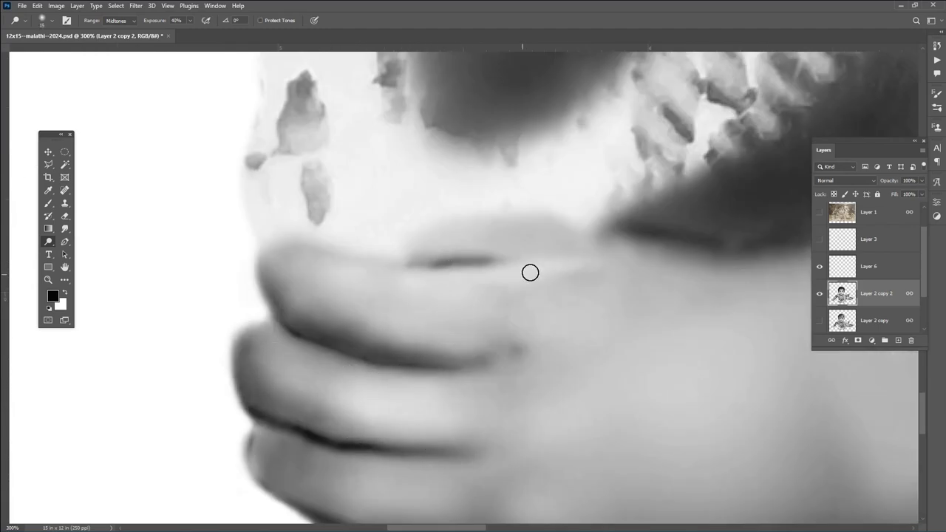
{"action": "key", "text": "bracketright"}
{"action": "key", "text": "bracketright"}
{"action": "key", "text": "bracketright"}
{"action": "scroll", "coordinate": [444, 311], "scroll_direction": "down", "scroll_amount": 3}
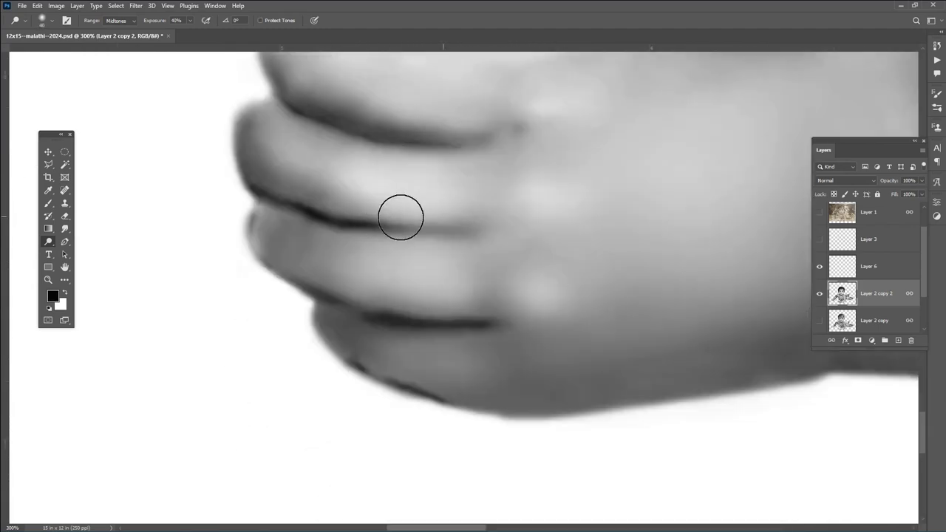
{"action": "scroll", "coordinate": [401, 217], "scroll_direction": "right", "scroll_amount": 3}
{"action": "scroll", "coordinate": [458, 367], "scroll_direction": "up", "scroll_amount": 3}
Burn the upper, second and lower finger creases at 23% exposure.
{"action": "key", "text": "shift+o"}
{"action": "key", "text": "bracketleft"}
{"action": "key", "text": "bracketleft"}
{"action": "key", "text": "bracketleft"}
{"action": "key", "text": "bracketleft"}
{"action": "key", "text": "bracketleft"}
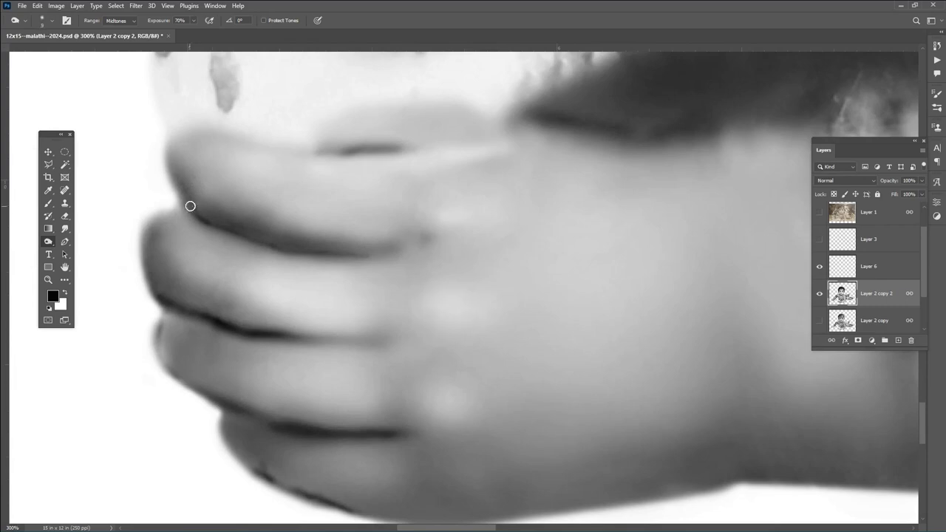
{"action": "key", "text": "2"}
{"action": "key", "text": "3"}
{"action": "left_click_drag", "start_coordinate": [190, 207], "coordinate": [384, 255]}
{"action": "mouse_move", "coordinate": [211, 310]}
{"action": "left_mouse_down"}
{"action": "mouse_move", "coordinate": [281, 336]}
{"action": "mouse_move", "coordinate": [361, 347]}
{"action": "left_mouse_up"}
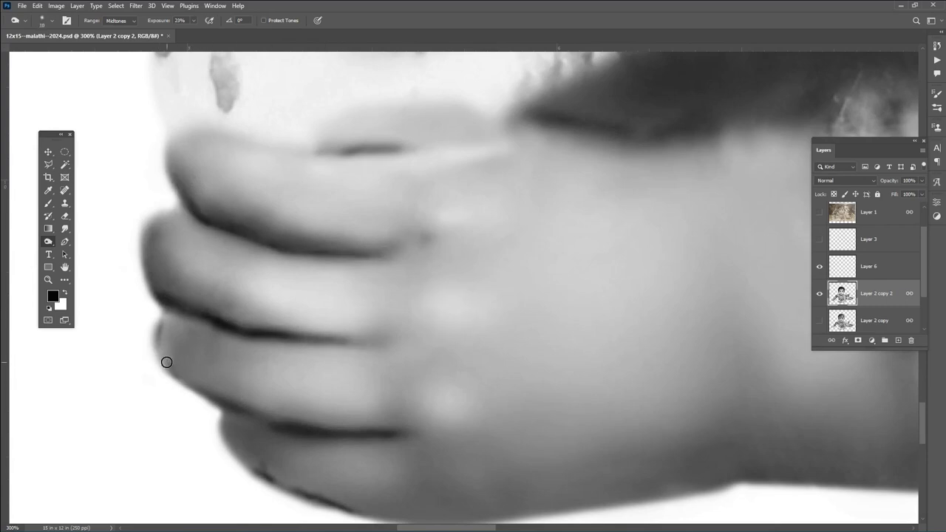
{"action": "mouse_move", "coordinate": [166, 362]}
{"action": "left_mouse_down"}
{"action": "mouse_move", "coordinate": [247, 411]}
{"action": "mouse_move", "coordinate": [247, 449]}
{"action": "mouse_move", "coordinate": [287, 438]}
{"action": "mouse_move", "coordinate": [539, 450]}
{"action": "left_mouse_up"}
{"action": "key", "text": "bracketright"}
{"action": "key", "text": "bracketright"}
{"action": "key", "text": "bracketright"}
{"action": "scroll", "coordinate": [287, 439], "scroll_direction": "down", "scroll_amount": 2}
Clone smooth skin along the lower finger's edge and onto the lower knuckle with a 35 brush.
{"action": "key", "text": "ctrl+minus"}
{"action": "scroll", "coordinate": [424, 253], "scroll_direction": "up", "scroll_amount": 2}
{"action": "scroll", "coordinate": [424, 254], "scroll_direction": "left", "scroll_amount": 2}
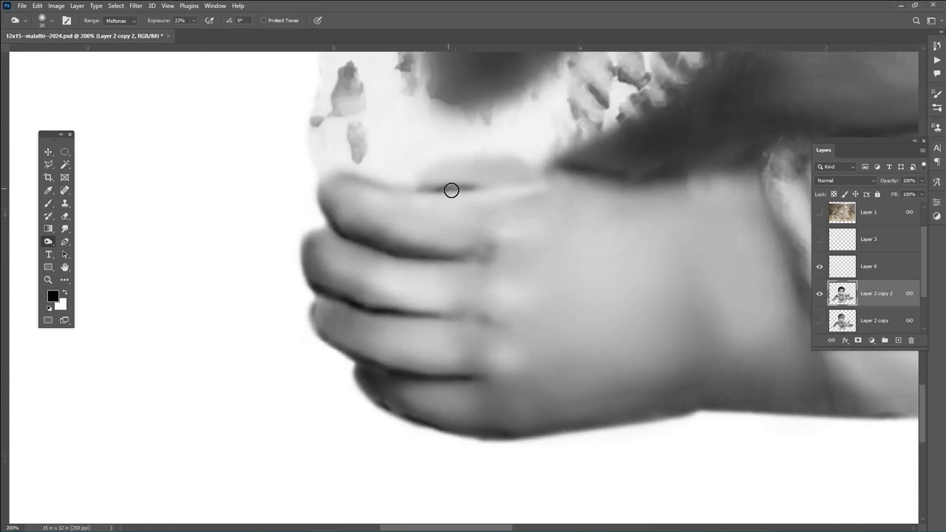
{"action": "key", "text": "s"}
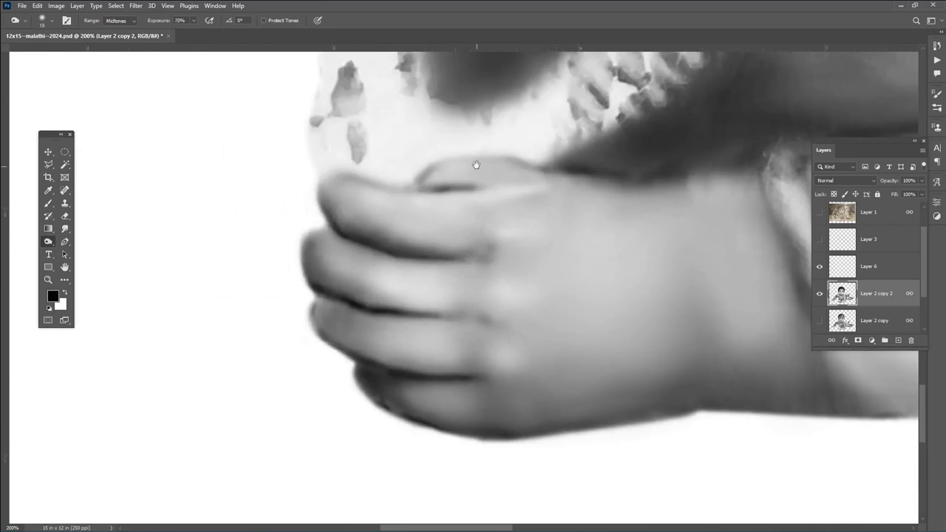
{"action": "scroll", "coordinate": [479, 163], "scroll_direction": "up", "scroll_amount": 1}
{"action": "key", "text": "bracketleft"}
{"action": "key", "text": "bracketleft"}
{"action": "key", "text": "bracketleft"}
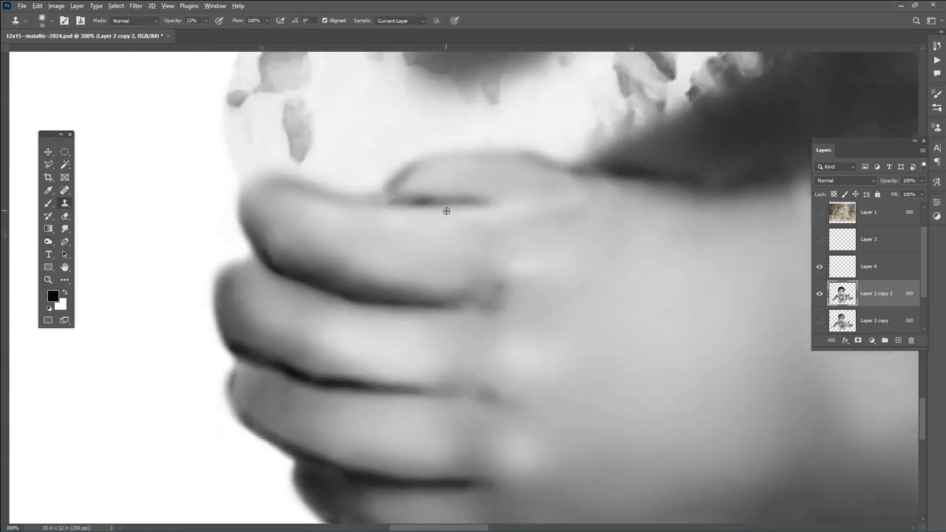
{"action": "left_click_drag", "start_coordinate": [536, 375], "coordinate": [536, 294]}
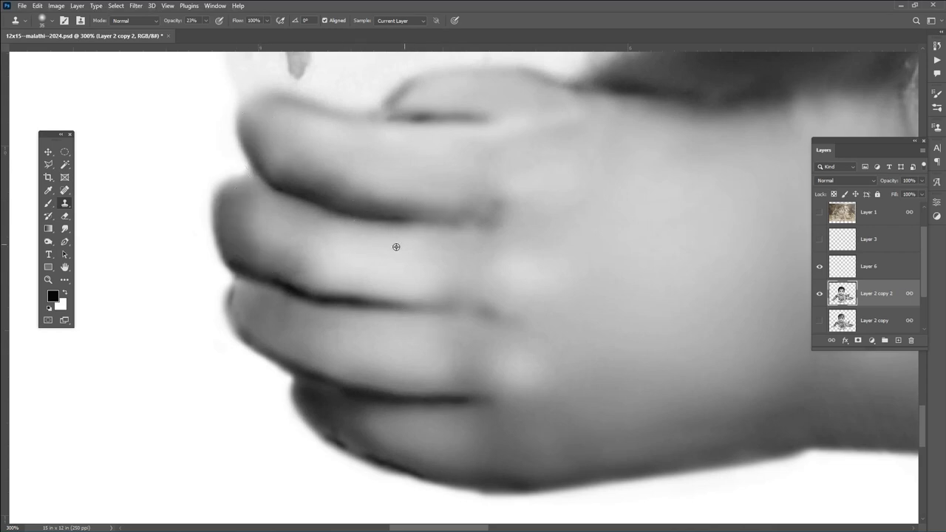
{"action": "left_click_drag", "start_coordinate": [318, 405], "coordinate": [418, 463]}
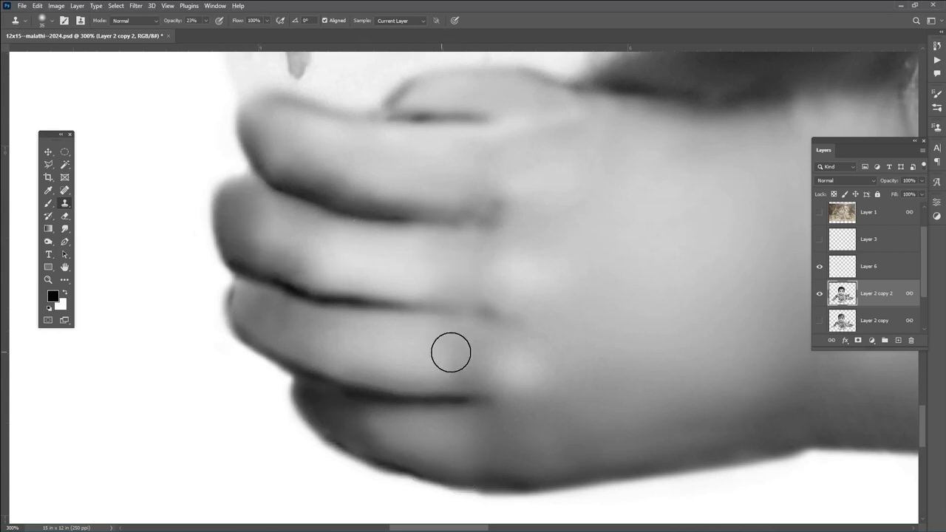
{"action": "left_click", "coordinate": [517, 443]}
{"action": "key", "text": "bracketright"}
{"action": "key", "text": "bracketright"}
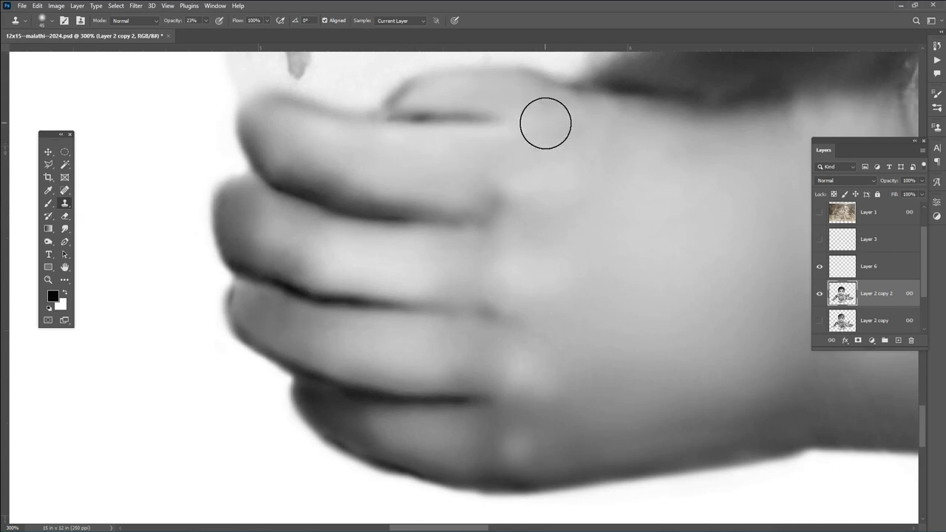
{"action": "key", "text": "bracketleft"}
{"action": "key", "text": "bracketleft"}
Erase the shadow and stray pixels along the hand's lower edge.
{"action": "scroll", "coordinate": [372, 145], "scroll_direction": "down", "scroll_amount": 3}
{"action": "scroll", "coordinate": [354, 244], "scroll_direction": "left", "scroll_amount": 2}
{"action": "key", "text": "e"}
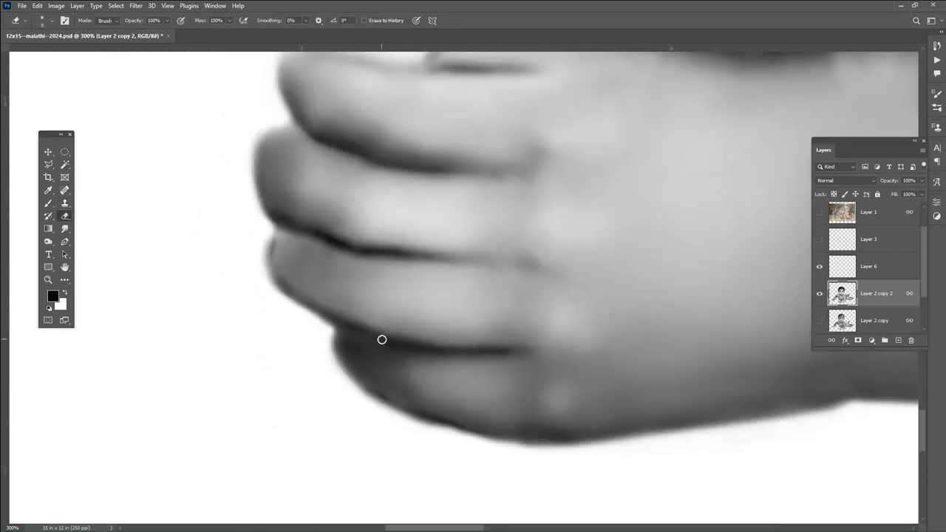
{"action": "left_click_drag", "start_coordinate": [329, 354], "coordinate": [765, 441]}
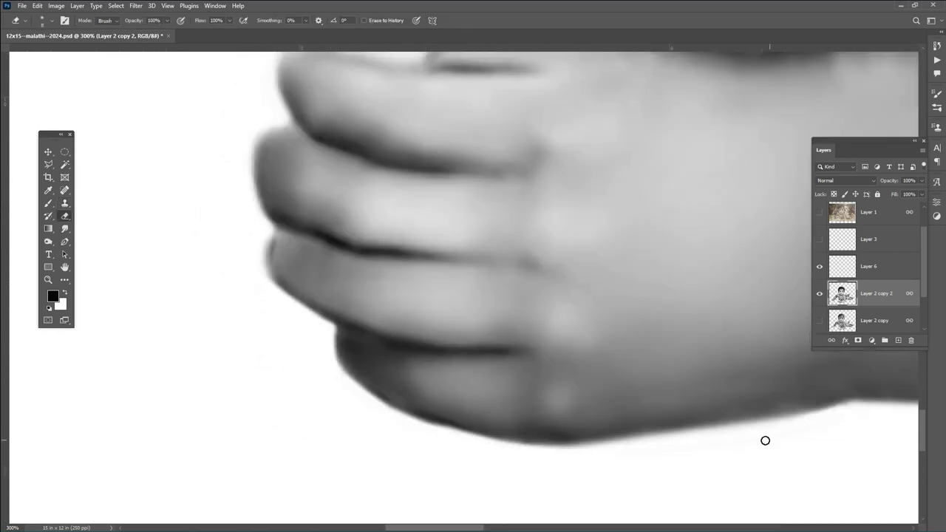
{"action": "mouse_move", "coordinate": [842, 409]}
{"action": "left_mouse_down"}
{"action": "mouse_move", "coordinate": [623, 447]}
{"action": "mouse_move", "coordinate": [329, 363]}
{"action": "mouse_move", "coordinate": [322, 267]}
{"action": "left_mouse_up"}
{"action": "scroll", "coordinate": [333, 369], "scroll_direction": "up", "scroll_amount": 5}
{"action": "scroll", "coordinate": [333, 369], "scroll_direction": "left", "scroll_amount": 4}
{"action": "scroll", "coordinate": [507, 179], "scroll_direction": "down", "scroll_amount": 3}
Check the retouched hand against the original sepia photo.
{"action": "key", "text": "s"}
{"action": "scroll", "coordinate": [506, 222], "scroll_direction": "down", "scroll_amount": 2}
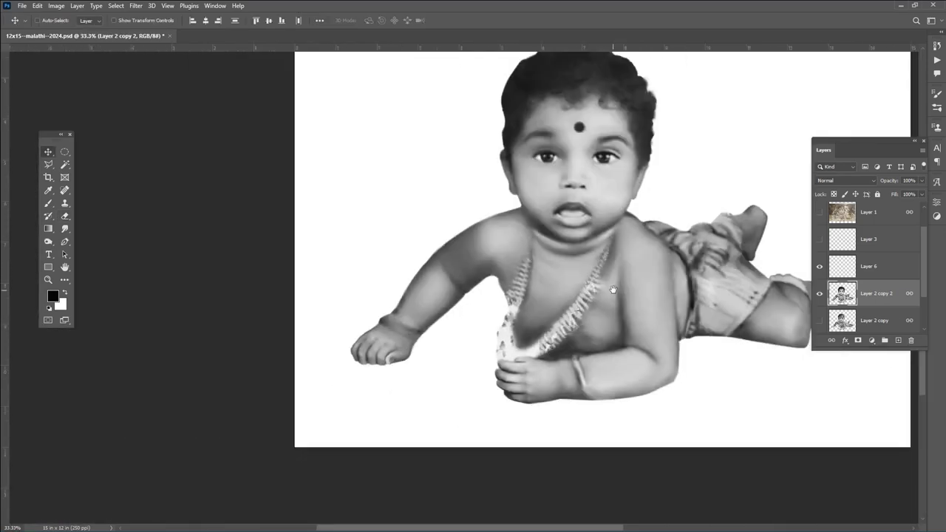
{"action": "scroll", "coordinate": [511, 360], "scroll_direction": "up", "scroll_amount": 4}
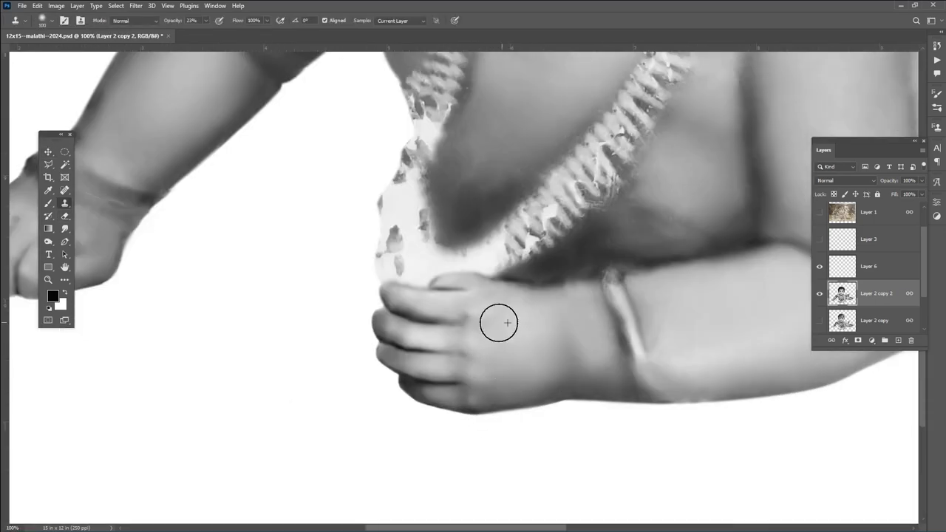
{"action": "left_click", "coordinate": [558, 353], "text": "alt"}
{"action": "scroll", "coordinate": [597, 351], "scroll_direction": "up", "scroll_amount": 3}
{"action": "scroll", "coordinate": [597, 351], "scroll_direction": "right", "scroll_amount": 4}
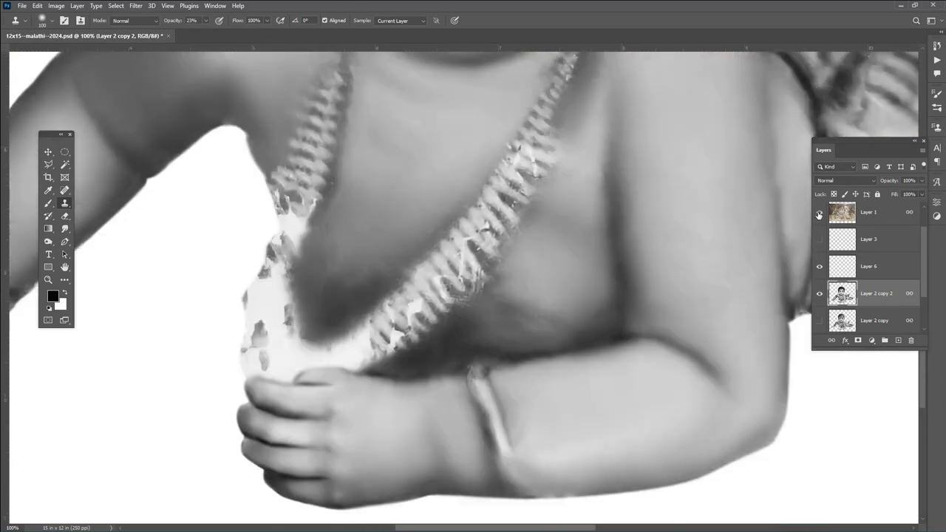
{"action": "scroll", "coordinate": [486, 295], "scroll_direction": "up", "scroll_amount": 2}
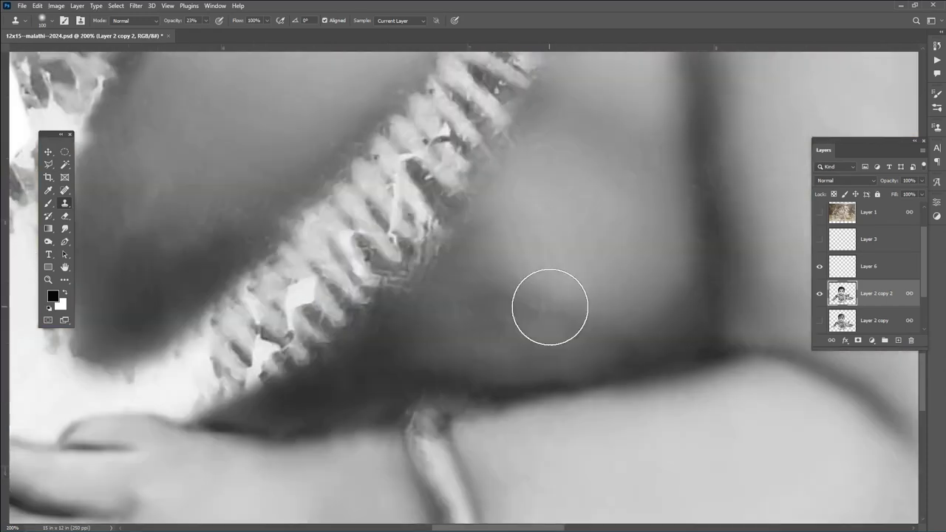
Clone smooth skin onto the chest beside the necklace and compare with the sepia original.
{"action": "left_click", "coordinate": [561, 314], "text": "alt"}
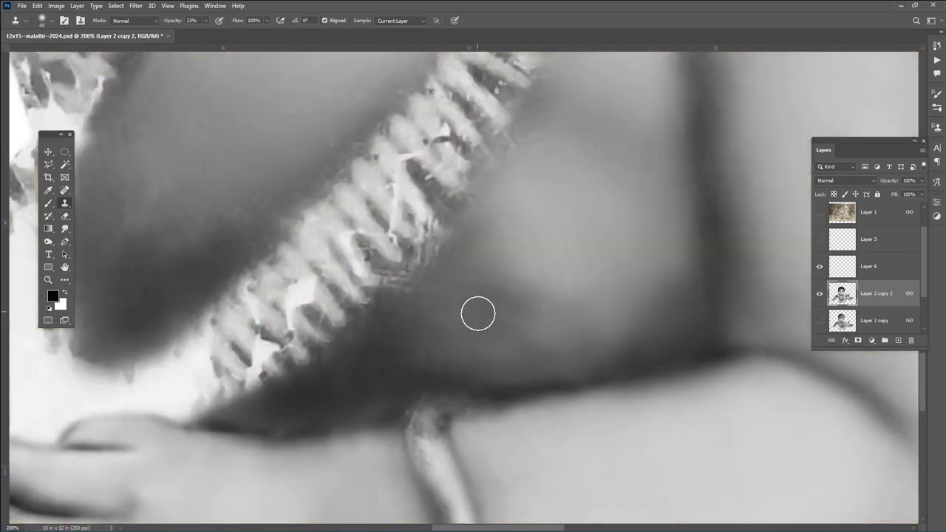
{"action": "scroll", "coordinate": [391, 276], "scroll_direction": "up", "scroll_amount": 2}
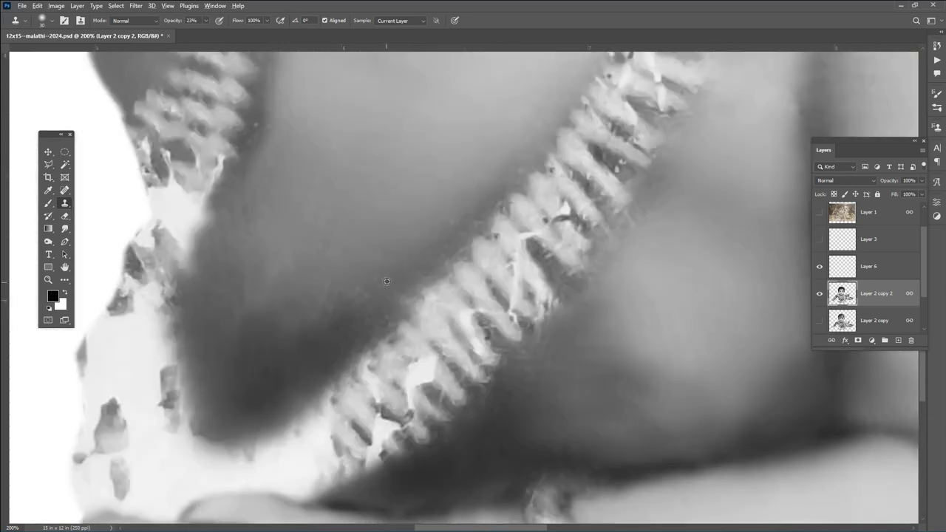
{"action": "scroll", "coordinate": [387, 213], "scroll_direction": "left", "scroll_amount": 2}
{"action": "scroll", "coordinate": [517, 185], "scroll_direction": "right", "scroll_amount": 2}
{"action": "scroll", "coordinate": [517, 259], "scroll_direction": "right", "scroll_amount": 2}
{"action": "key", "text": "o"}
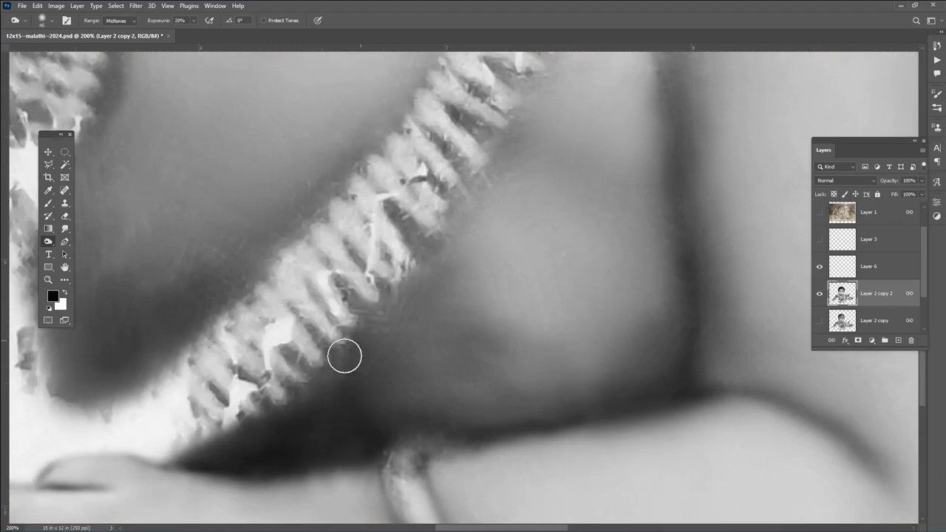
{"action": "left_click", "coordinate": [819, 212]}
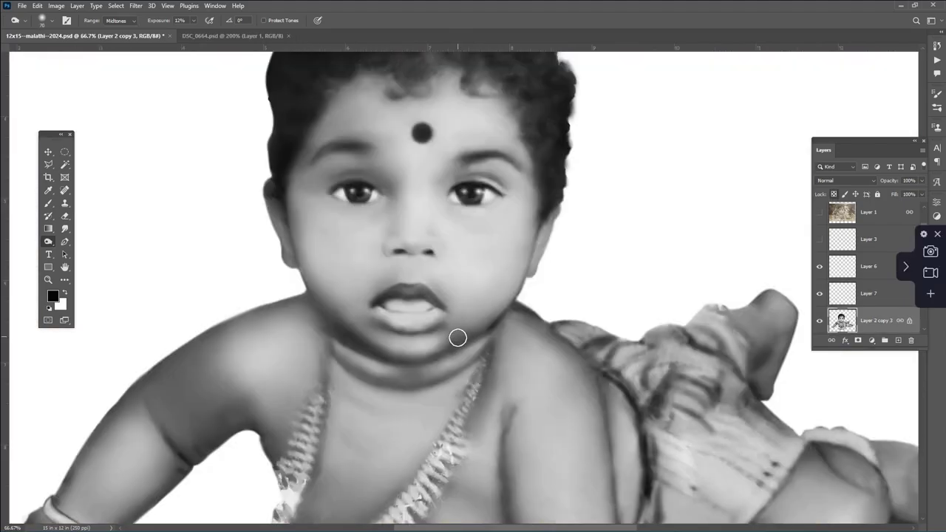
Toggle Layer 1's original photo on and off to compare the face while clone-stamping.
{"action": "left_click", "coordinate": [818, 212]}
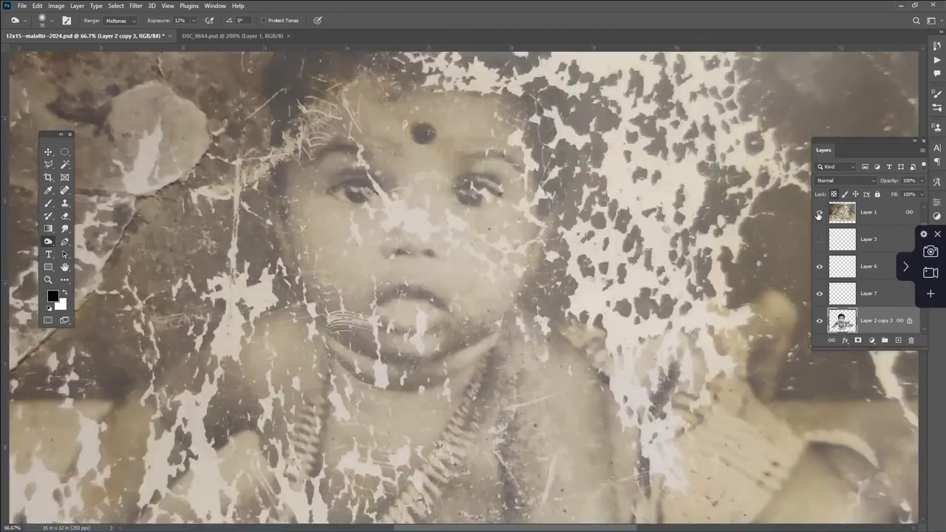
{"action": "left_click", "coordinate": [819, 212]}
{"action": "left_click", "coordinate": [818, 212]}
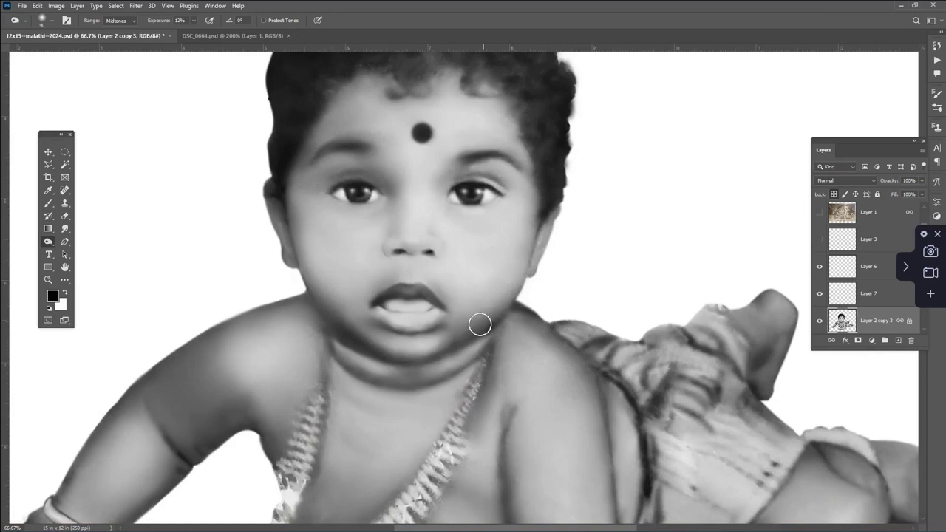
{"action": "left_click", "coordinate": [818, 212]}
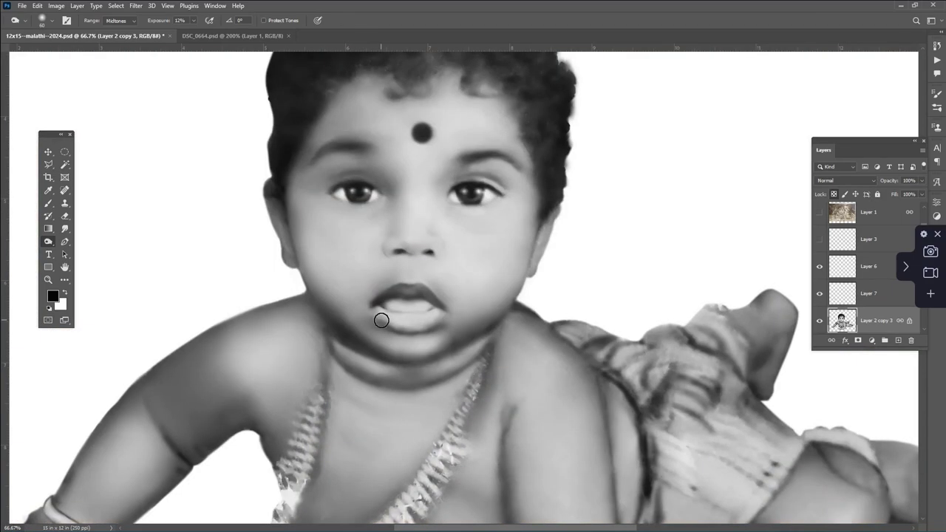
{"action": "key", "text": "s"}
{"action": "scroll", "coordinate": [380, 320], "scroll_direction": "up", "scroll_amount": 1}
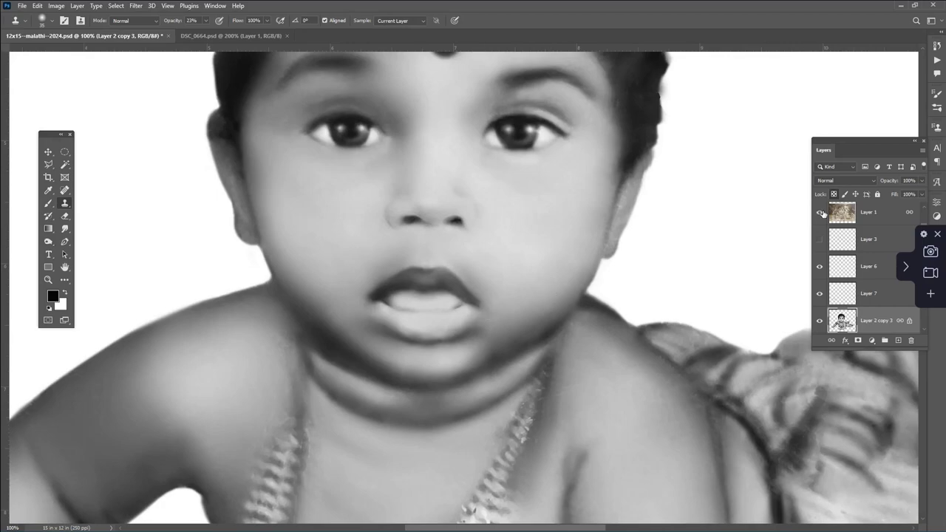
{"action": "left_click", "coordinate": [819, 212]}
Dodge the face with a 35-pixel brush and compare against the original photo.
{"action": "key", "text": "o"}
{"action": "key", "text": "bracketleft"}
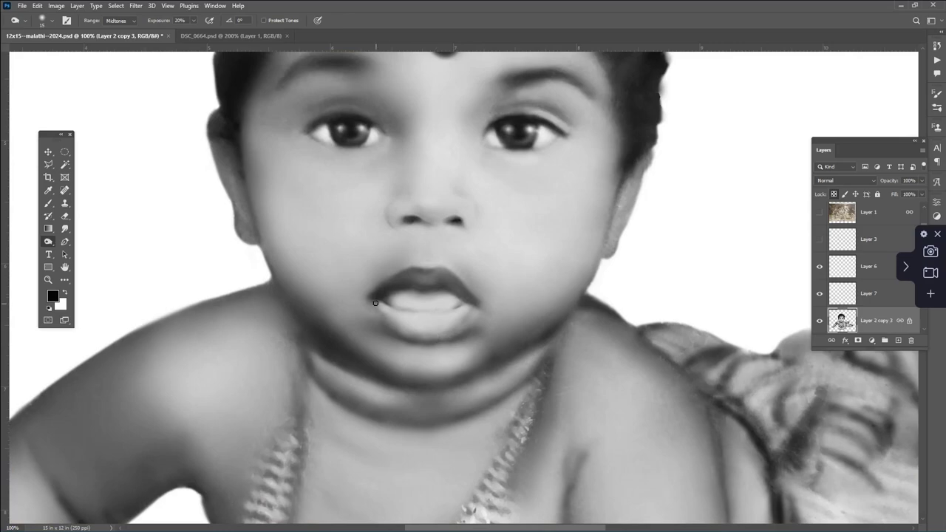
{"action": "key", "text": "s"}
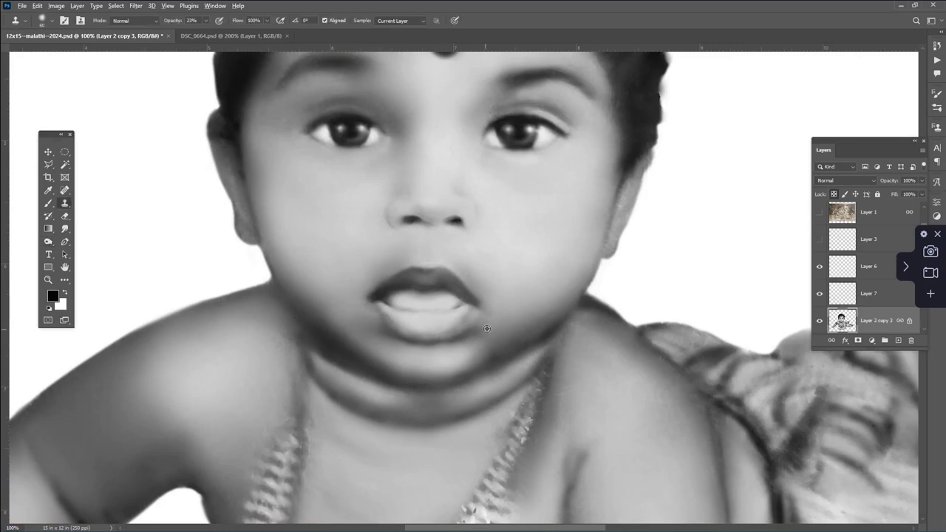
{"action": "key", "text": "o"}
{"action": "left_click", "coordinate": [819, 212]}
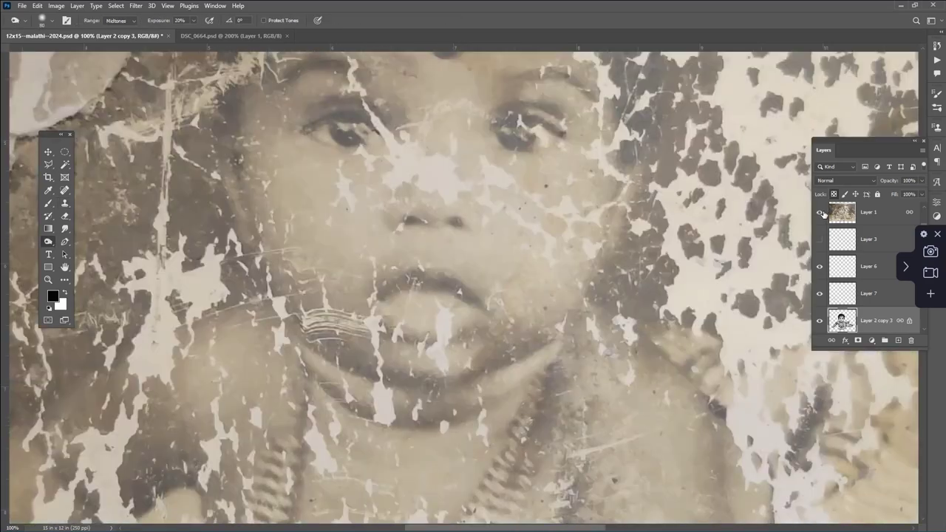
{"action": "left_click", "coordinate": [819, 213]}
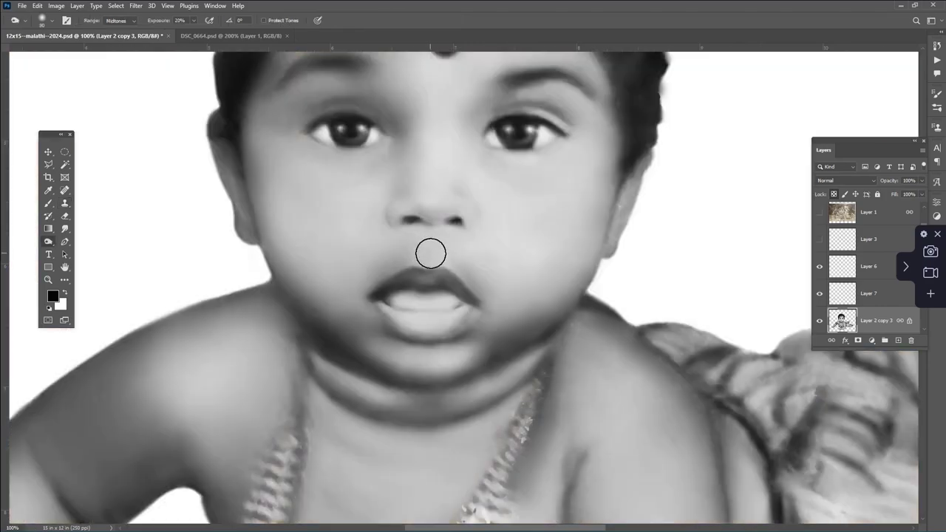
Alternate Clone Stamp and Dodge over the face and chest skin.
{"action": "key", "text": "s"}
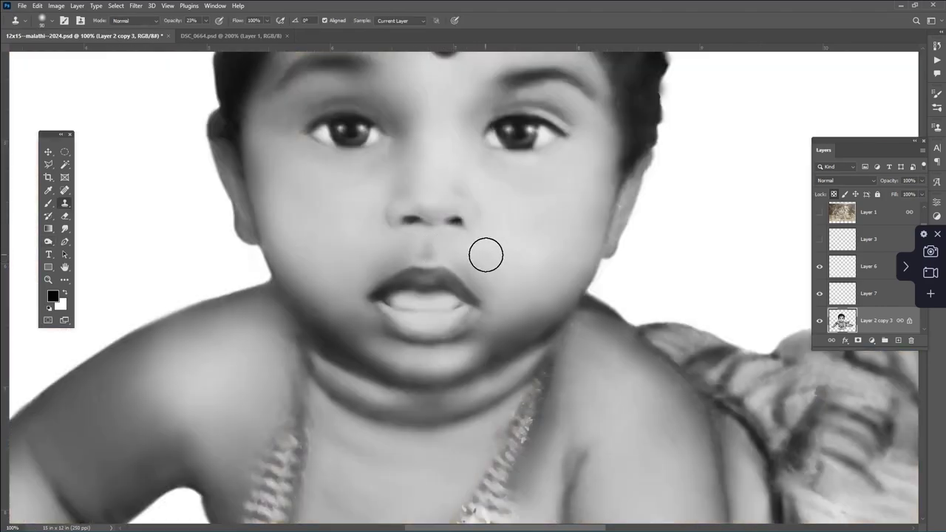
{"action": "left_click", "coordinate": [512, 263], "text": "ctrl+alt"}
{"action": "key", "text": "o"}
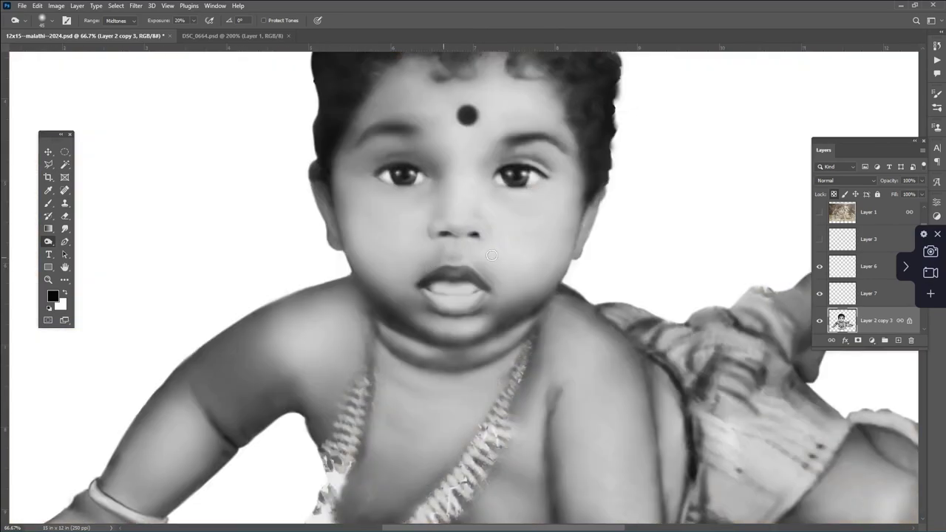
{"action": "key", "text": "s"}
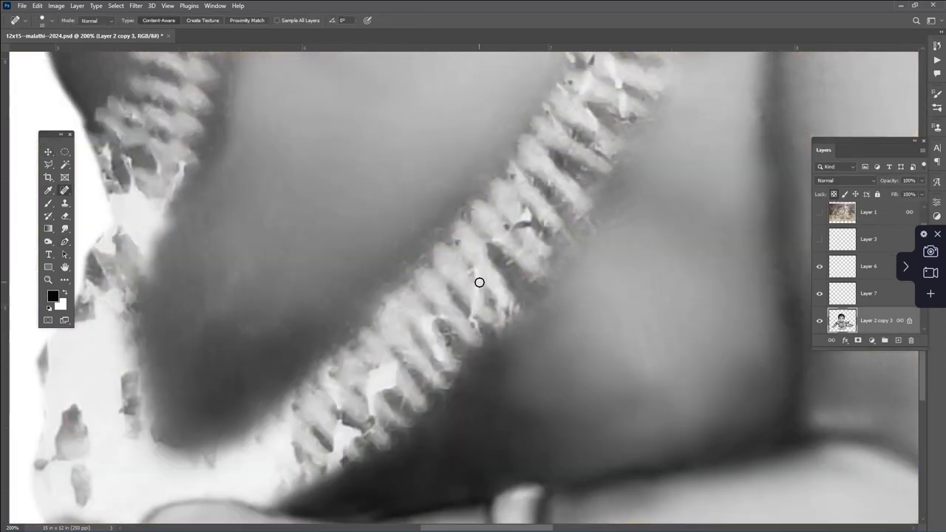
Spot-heal the blotches, bright blobs and small patches along the necklace.
{"action": "left_click_drag", "start_coordinate": [479, 282], "coordinate": [475, 322]}
{"action": "mouse_move", "coordinate": [384, 365]}
{"action": "left_mouse_down"}
{"action": "mouse_move", "coordinate": [382, 392]}
{"action": "mouse_move", "coordinate": [336, 437]}
{"action": "left_mouse_up"}
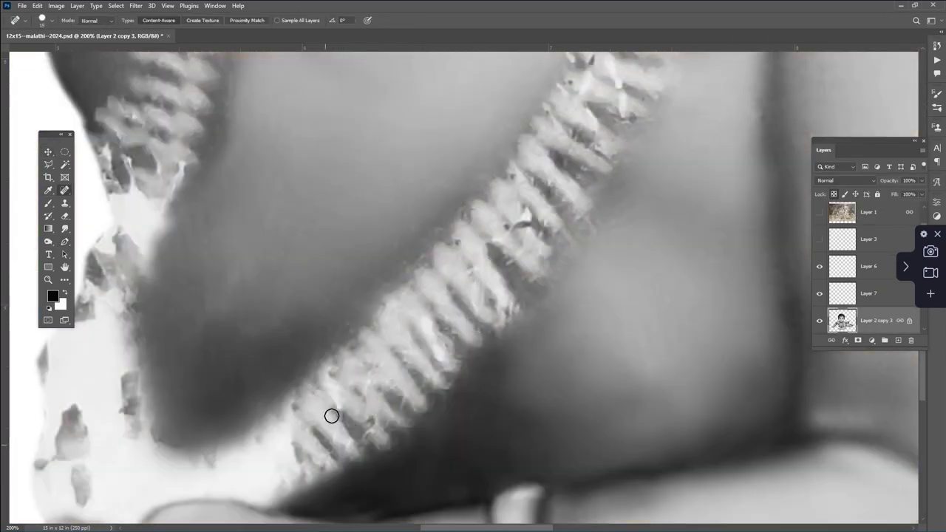
{"action": "left_click_drag", "start_coordinate": [528, 210], "coordinate": [515, 222]}
{"action": "left_click_drag", "start_coordinate": [501, 305], "coordinate": [511, 316]}
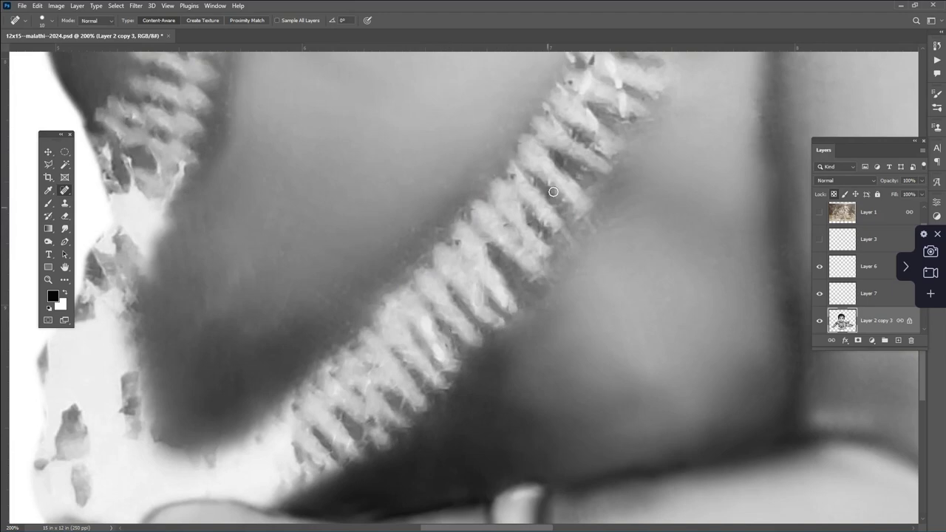
{"action": "scroll", "coordinate": [553, 192], "scroll_direction": "up", "scroll_amount": 3}
{"action": "scroll", "coordinate": [551, 254], "scroll_direction": "up", "scroll_amount": 3}
{"action": "scroll", "coordinate": [490, 194], "scroll_direction": "left", "scroll_amount": 3}
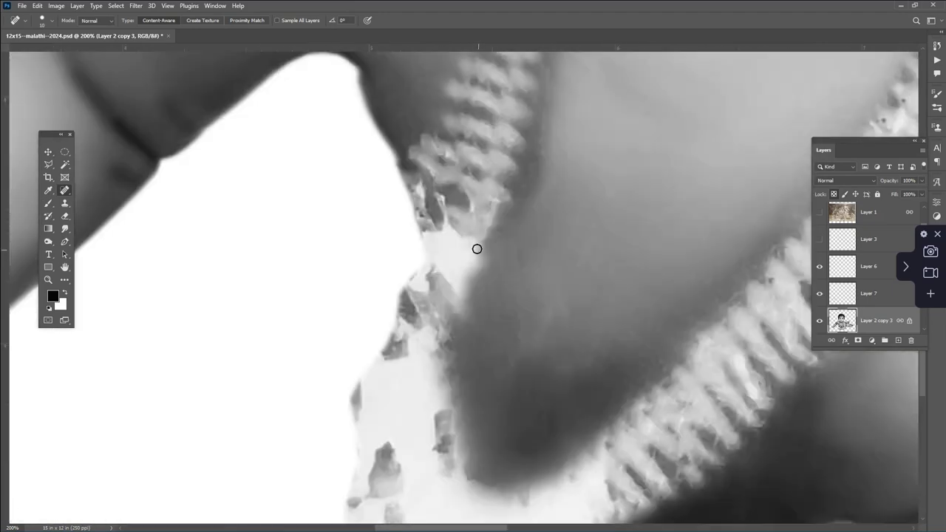
Clone Stamp over the necklace edge to tidy it.
{"action": "key", "text": "s"}
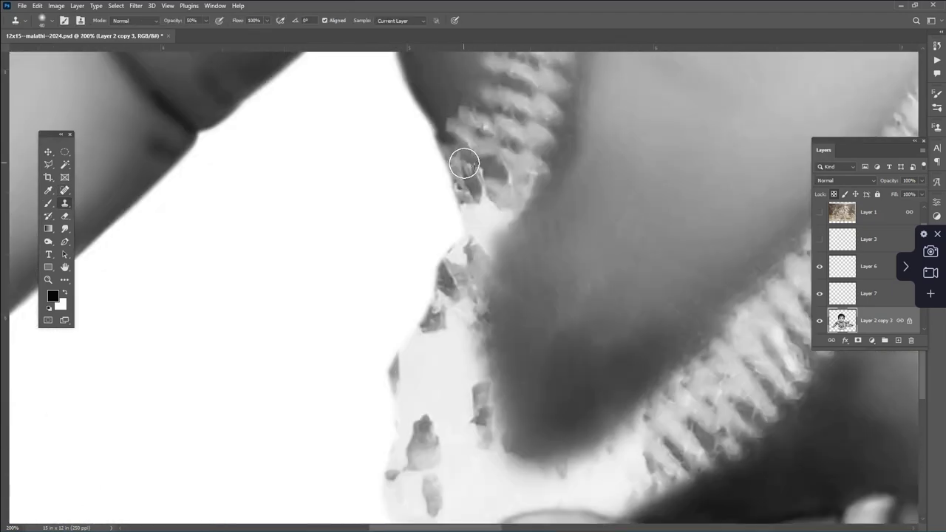
{"action": "left_click_drag", "start_coordinate": [465, 158], "coordinate": [480, 210]}
{"action": "scroll", "coordinate": [517, 317], "scroll_direction": "down", "scroll_amount": 5}
{"action": "scroll", "coordinate": [518, 317], "scroll_direction": "right", "scroll_amount": 2}
{"action": "scroll", "coordinate": [595, 285], "scroll_direction": "up", "scroll_amount": 1}
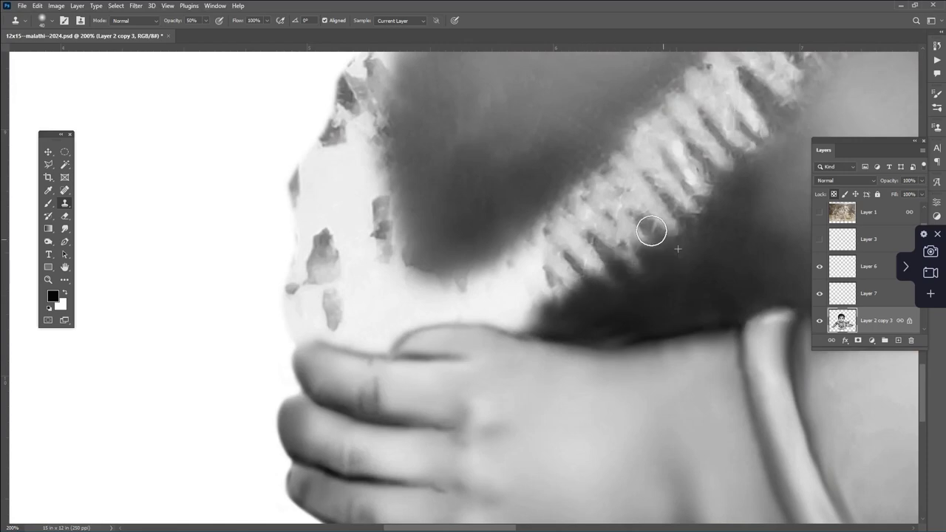
{"action": "scroll", "coordinate": [650, 226], "scroll_direction": "up", "scroll_amount": 2}
{"action": "scroll", "coordinate": [650, 226], "scroll_direction": "right", "scroll_amount": 3}
{"action": "scroll", "coordinate": [429, 310], "scroll_direction": "up", "scroll_amount": 2}
{"action": "scroll", "coordinate": [429, 310], "scroll_direction": "right", "scroll_amount": 2}
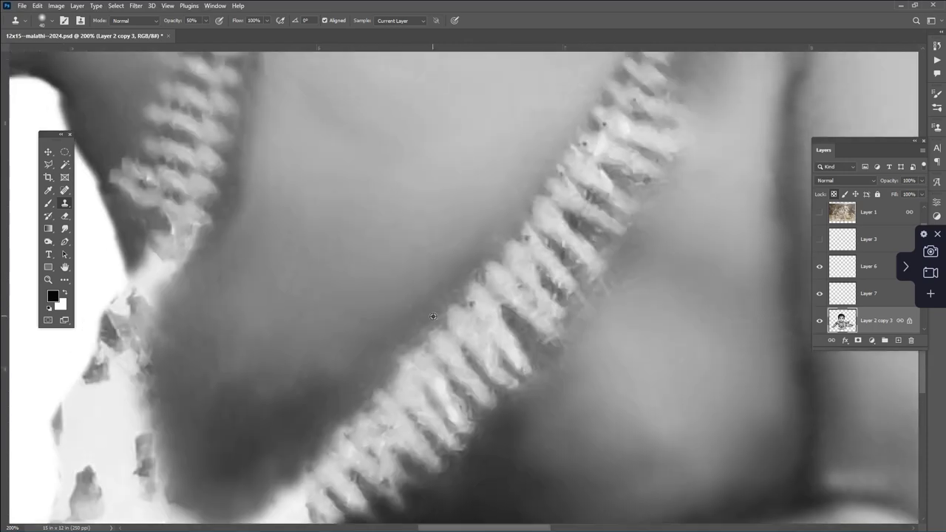
{"action": "scroll", "coordinate": [591, 303], "scroll_direction": "up", "scroll_amount": 1}
{"action": "scroll", "coordinate": [591, 303], "scroll_direction": "right", "scroll_amount": 1}
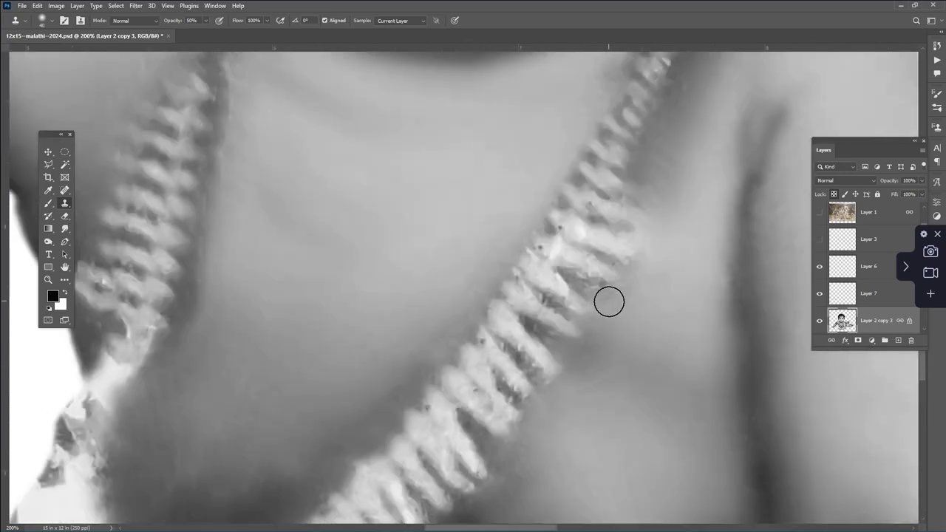
Smooth and lighten the necklace beads and tone down bright bumps.
{"action": "mouse_move", "coordinate": [564, 309]}
{"action": "left_mouse_down"}
{"action": "mouse_move", "coordinate": [539, 374]}
{"action": "mouse_move", "coordinate": [508, 392]}
{"action": "left_mouse_up"}
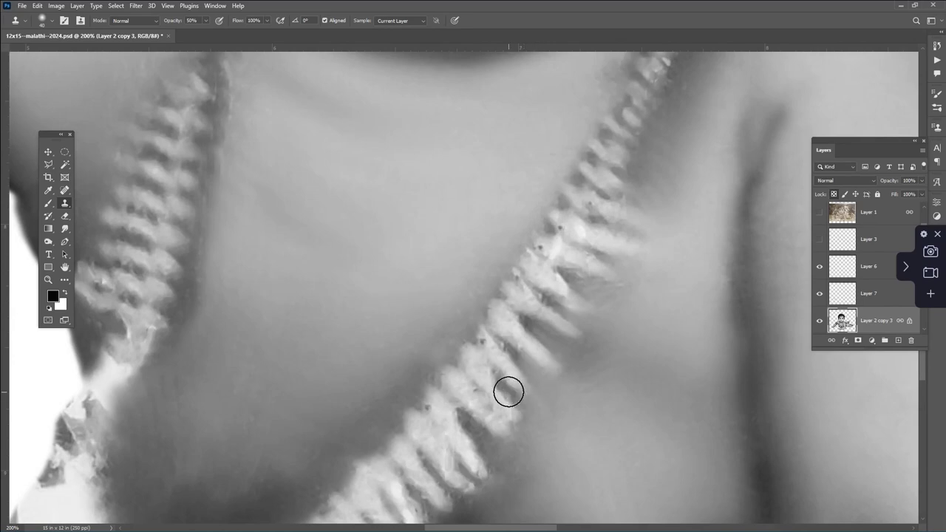
{"action": "scroll", "coordinate": [555, 247], "scroll_direction": "up", "scroll_amount": 1}
{"action": "scroll", "coordinate": [555, 247], "scroll_direction": "left", "scroll_amount": 3}
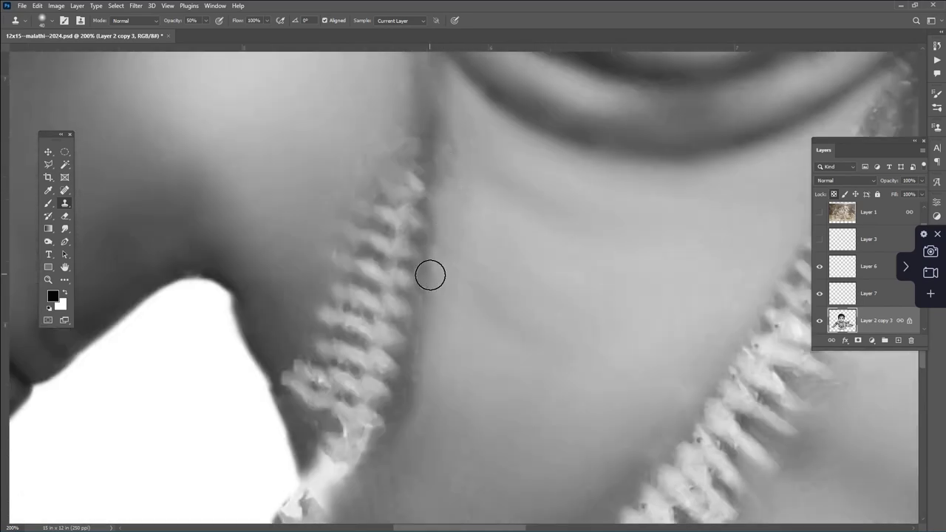
{"action": "left_click_drag", "start_coordinate": [317, 363], "coordinate": [292, 395]}
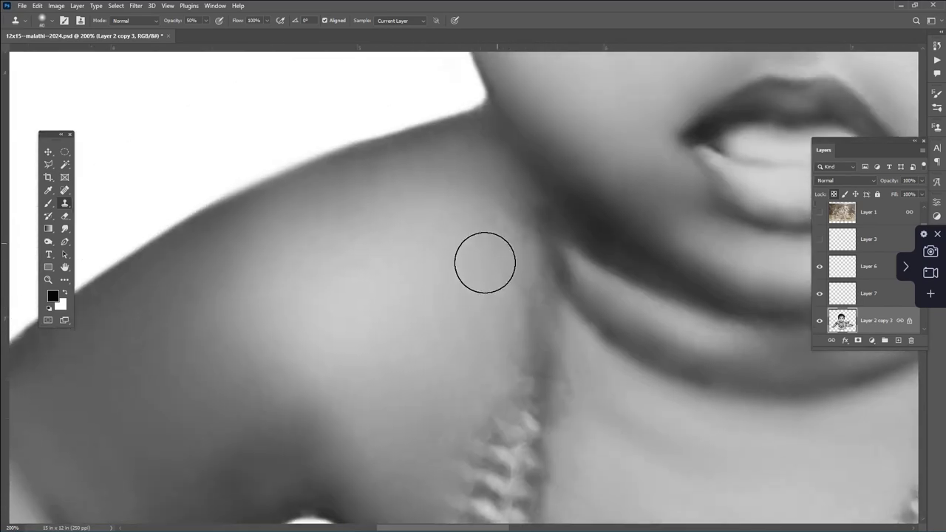
{"action": "scroll", "coordinate": [411, 332], "scroll_direction": "down", "scroll_amount": 3}
{"action": "scroll", "coordinate": [292, 317], "scroll_direction": "down", "scroll_amount": 2}
{"action": "scroll", "coordinate": [291, 317], "scroll_direction": "left", "scroll_amount": 2}
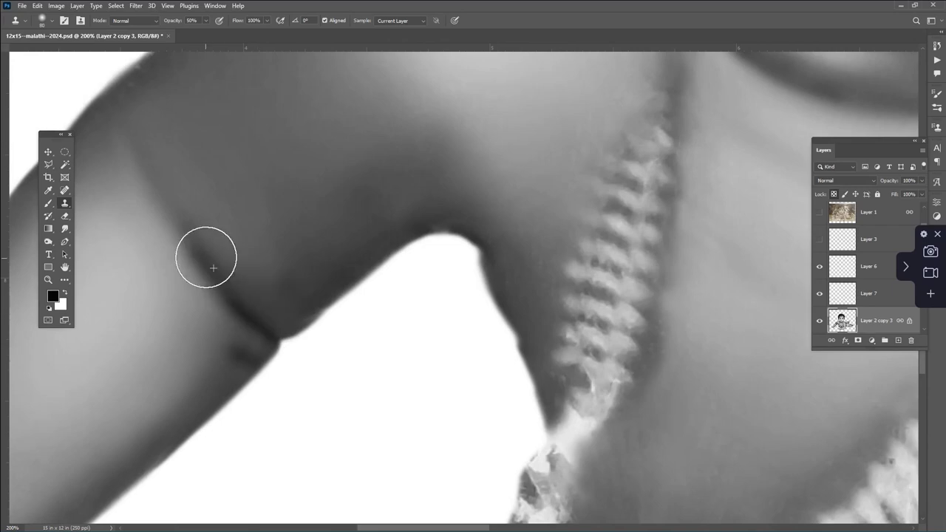
{"action": "scroll", "coordinate": [257, 324], "scroll_direction": "down", "scroll_amount": 1}
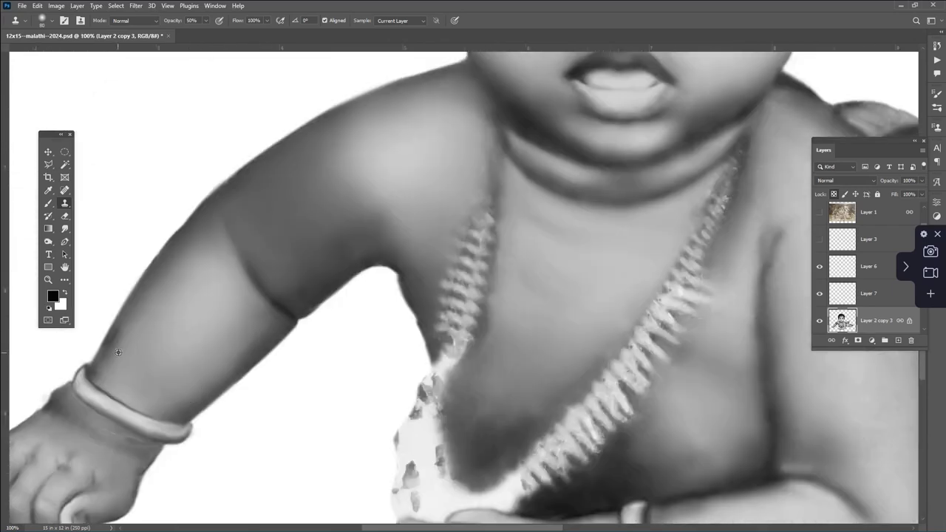
{"action": "scroll", "coordinate": [356, 301], "scroll_direction": "down", "scroll_amount": 2}
{"action": "scroll", "coordinate": [356, 301], "scroll_direction": "right", "scroll_amount": 3}
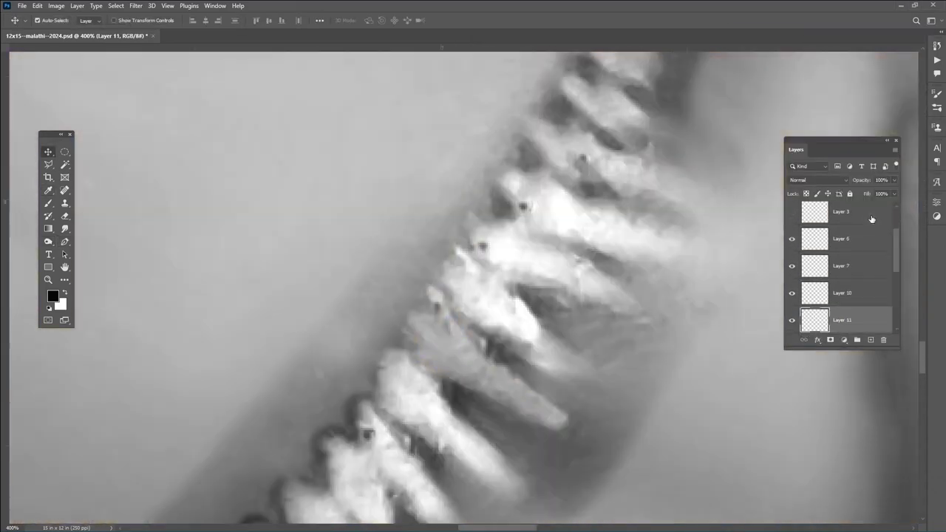
Shade Layer 11's necklace bead with Clone Stamp and Dodge, then start a transformed copy of it.
{"action": "key", "text": "s"}
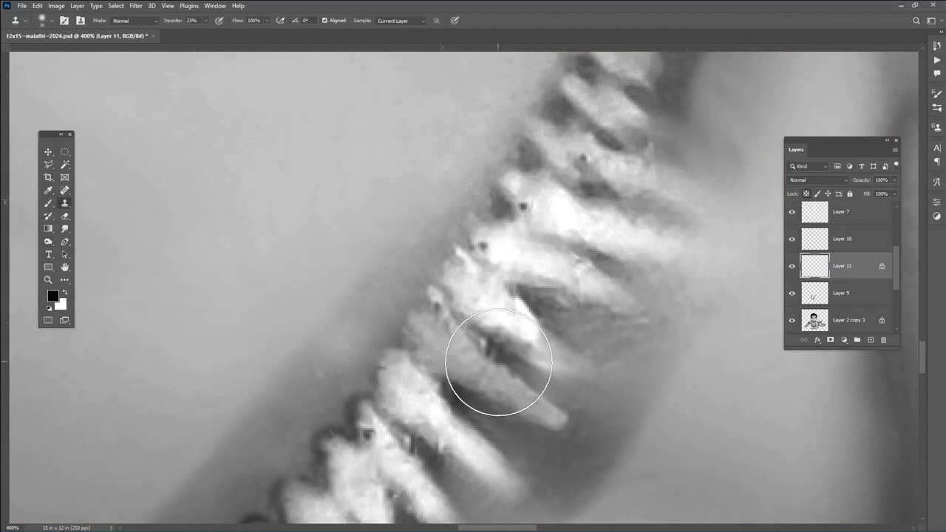
{"action": "key", "text": "o"}
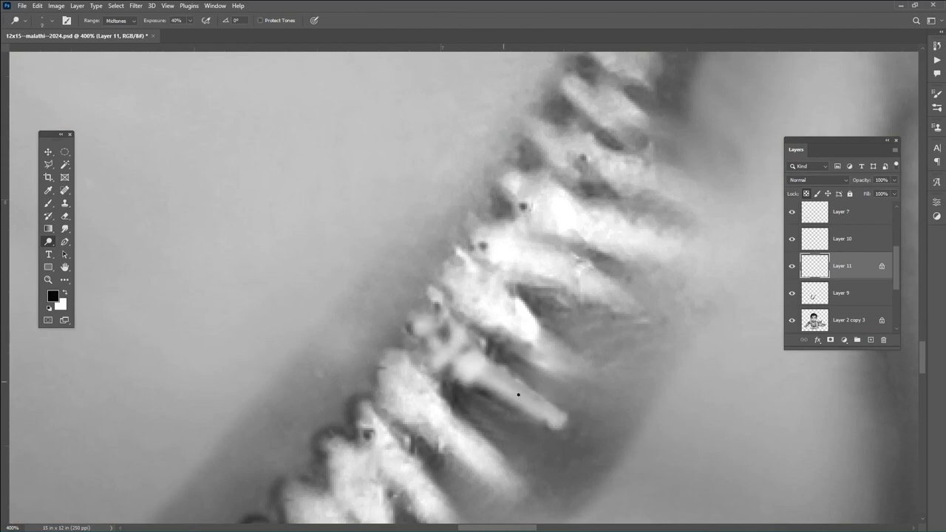
{"action": "key", "text": "ctrl+minus"}
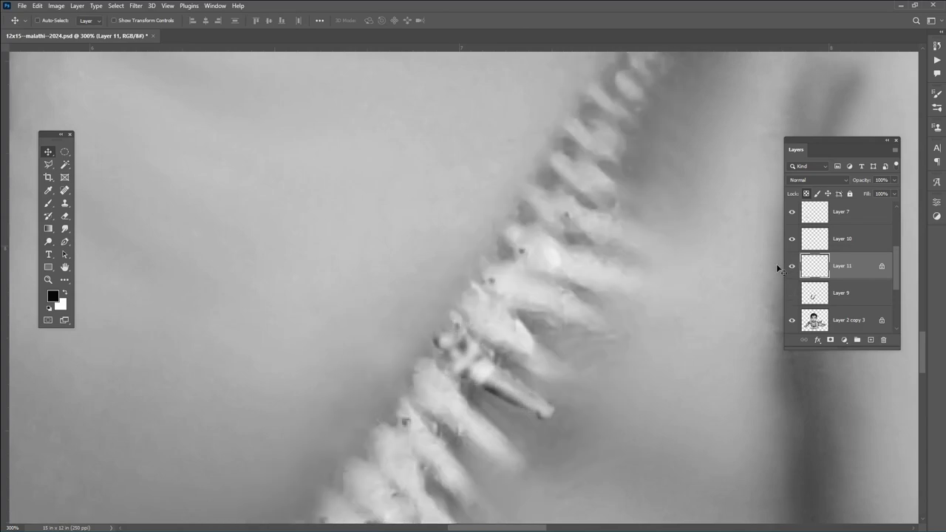
{"action": "key", "text": "ctrl+alt+t"}
Place the copied bead along the necklace and repeat duplicate-and-move to add more links.
{"action": "left_click_drag", "start_coordinate": [517, 340], "coordinate": [565, 313]}
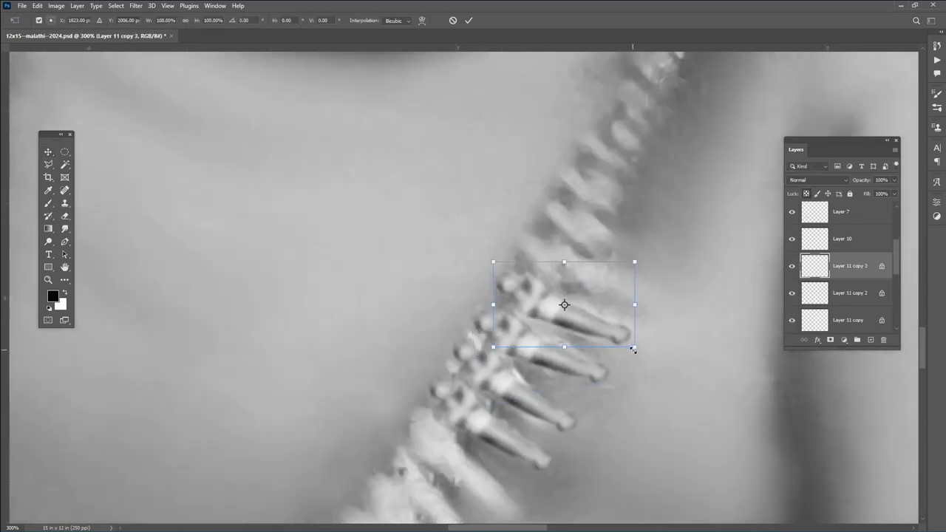
{"action": "key", "text": "Return"}
{"action": "key", "text": "ctrl+shift+alt+t"}
{"action": "key", "text": "ctrl+shift+alt+t"}
{"action": "key", "text": "ctrl+shift+alt+t"}
{"action": "scroll", "coordinate": [584, 273], "scroll_direction": "up", "scroll_amount": 2}
{"action": "key", "text": "ctrl+shift+alt+t"}
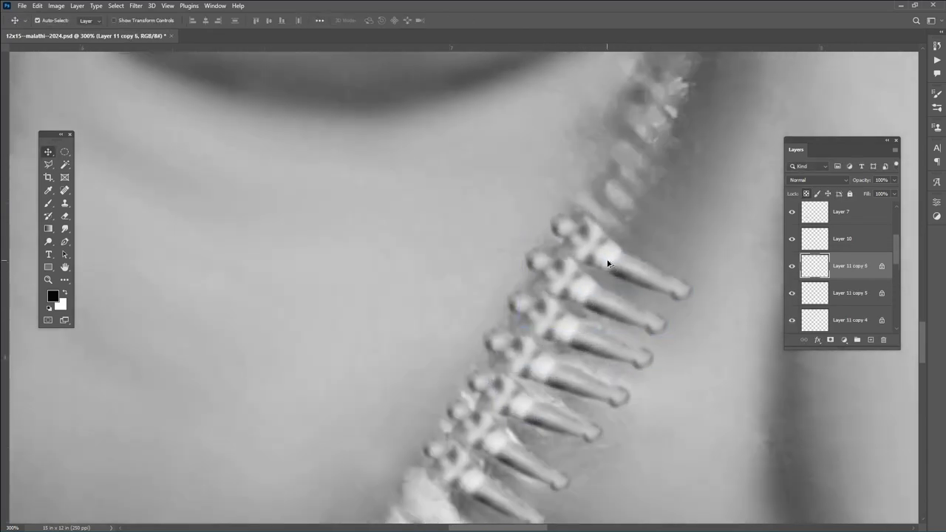
{"action": "key", "text": "ctrl+shift+alt+t"}
{"action": "key", "text": "ctrl+minus"}
{"action": "key", "text": "ctrl+minus"}
Show the reference layer and add further bead copies up the chain.
{"action": "left_click", "coordinate": [791, 236]}
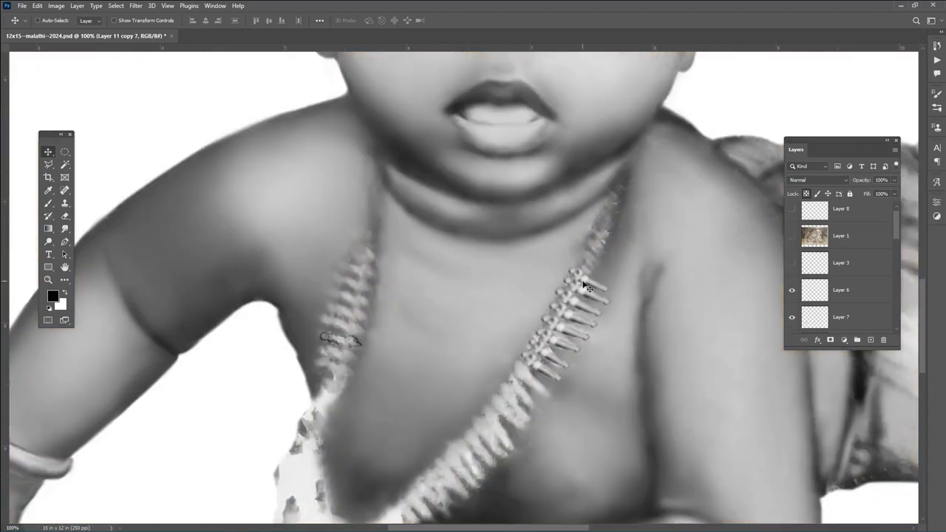
{"action": "key", "text": "ctrl+shift+alt+t"}
{"action": "key", "text": "ctrl+shift+alt+t"}
{"action": "key", "text": "ctrl+plus"}
{"action": "key", "text": "ctrl+plus"}
{"action": "key", "text": "ctrl+alt+t"}
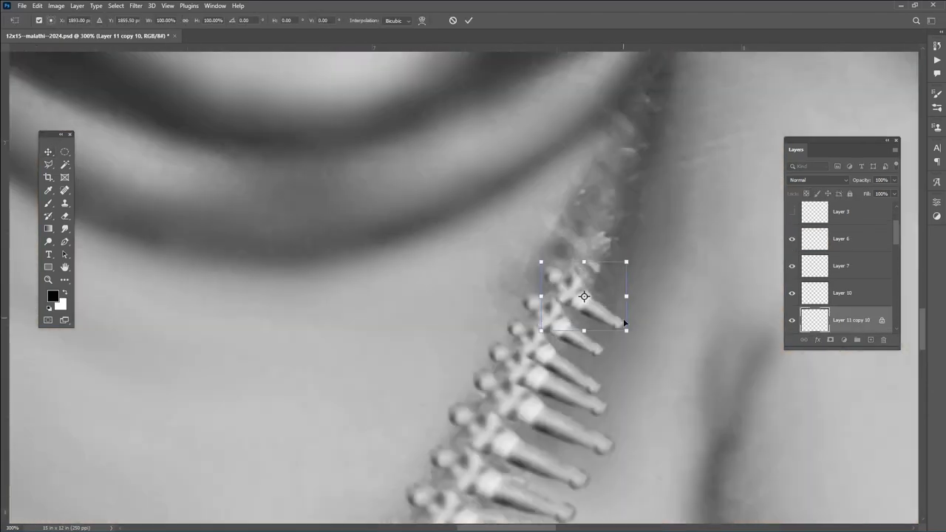
{"action": "left_click_drag", "start_coordinate": [583, 296], "coordinate": [599, 244]}
{"action": "key", "text": "Return"}
{"action": "key", "text": "ctrl+shift+alt+t"}
{"action": "key", "text": "ctrl+minus"}
{"action": "key", "text": "ctrl+minus"}
{"action": "key", "text": "ctrl+shift+alt+t"}
{"action": "key", "text": "ctrl+shift+alt+t"}
{"action": "key", "text": "ctrl+shift+alt+t"}
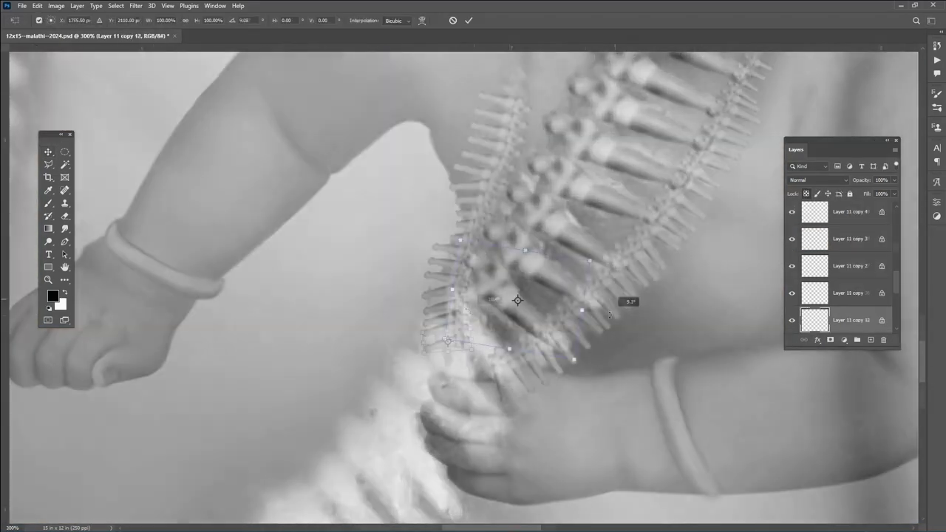
{"action": "key", "text": "ctrl+shift+alt+t"}
{"action": "key", "text": "ctrl+shift+alt+t"}
{"action": "key", "text": "ctrl+shift+alt+t"}
{"action": "key", "text": "ctrl+shift+alt+t"}
{"action": "key", "text": "ctrl+shift+alt+t"}
{"action": "key", "text": "ctrl+shift+alt+t"}
Duplicate the upper chain piece and move the copy to the chain's top end.
{"action": "mouse_move", "coordinate": [896, 229]}
{"action": "left_mouse_down"}
{"action": "mouse_move", "coordinate": [896, 316]}
{"action": "mouse_move", "coordinate": [896, 266]}
{"action": "left_mouse_up"}
{"action": "left_click", "coordinate": [849, 279]}
{"action": "left_click", "coordinate": [791, 252]}
{"action": "left_click", "coordinate": [850, 252]}
{"action": "key", "text": "ctrl+j"}
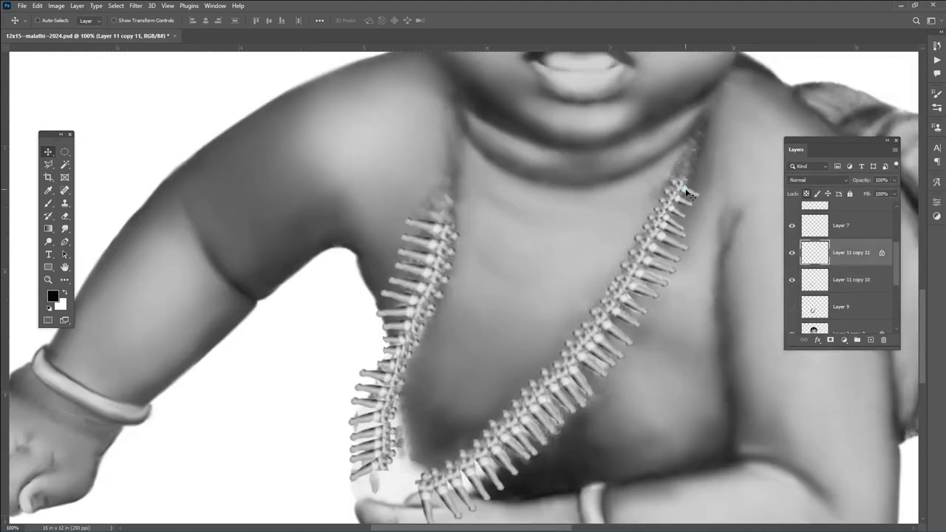
{"action": "key", "text": "ctrl+t"}
{"action": "right_click", "coordinate": [482, 180]}
{"action": "left_click", "coordinate": [517, 373]}
{"action": "left_click_drag", "start_coordinate": [433, 205], "coordinate": [445, 209]}
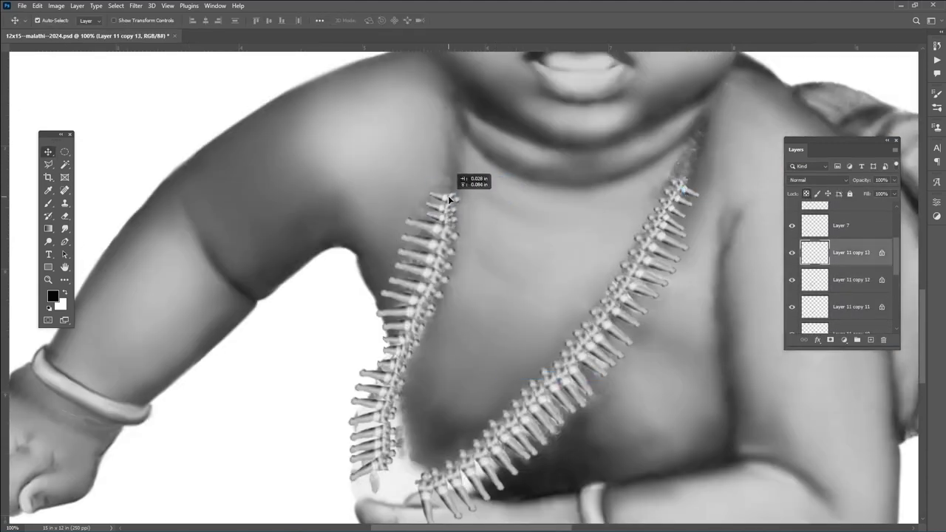
Copy a lassoed bead onto its own layer, merge it down, and tilt the top chain section along the neck.
{"action": "key", "text": "ctrl+plus"}
{"action": "key", "text": "ctrl+plus"}
{"action": "key", "text": "l"}
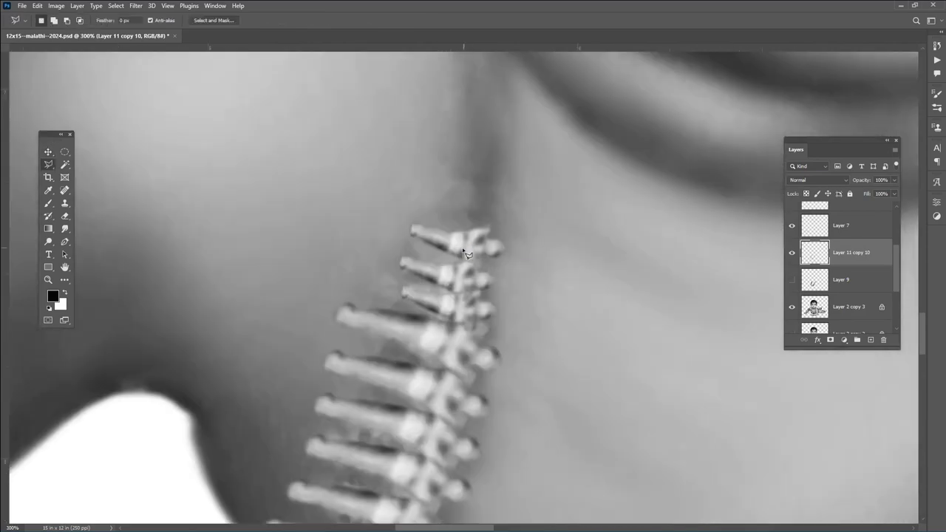
{"action": "key", "text": "ctrl+j"}
{"action": "key", "text": "ctrl+t"}
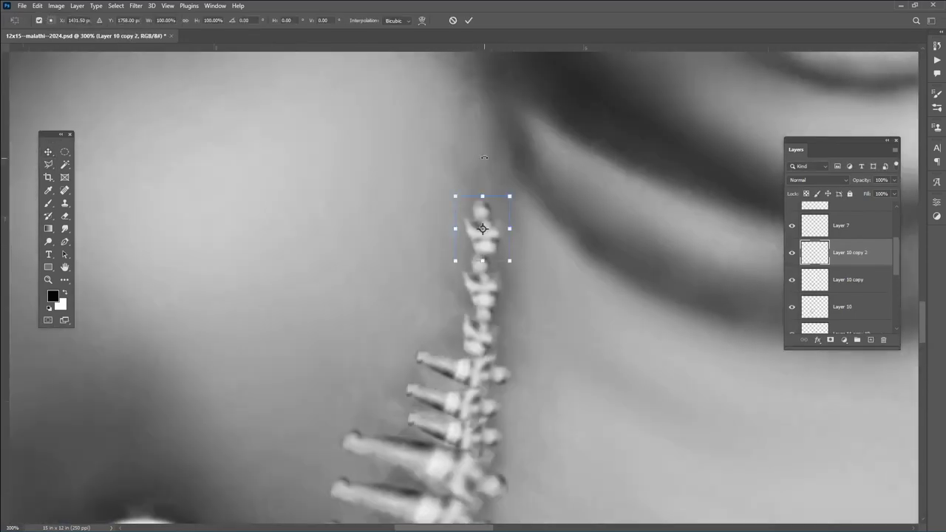
{"action": "key", "text": "Return"}
{"action": "key", "text": "ctrl+e"}
{"action": "key", "text": "ctrl+minus"}
{"action": "key", "text": "ctrl+minus"}
{"action": "key", "text": "ctrl+plus"}
{"action": "key", "text": "ctrl+t"}
{"action": "left_click_drag", "start_coordinate": [591, 266], "coordinate": [602, 269]}
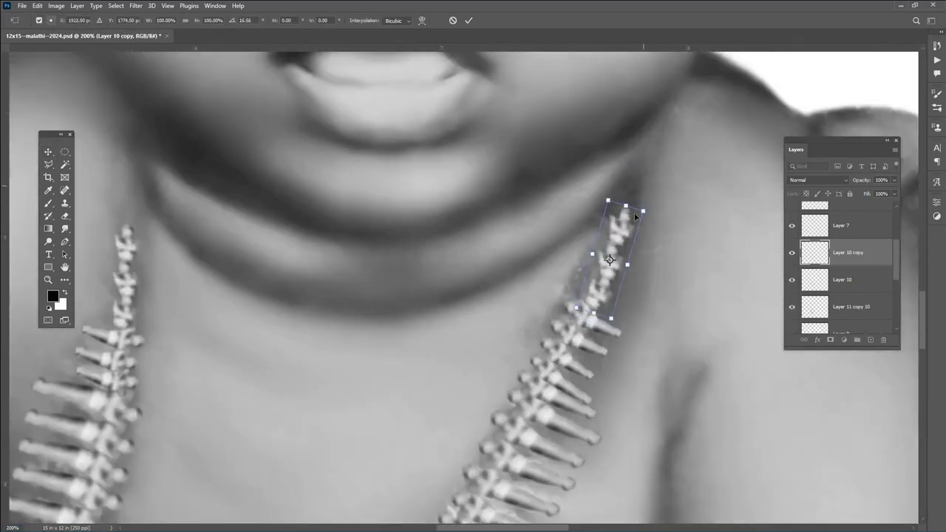
{"action": "key", "text": "Return"}
Select Layer 10 and move its necklace piece into place at the chain's lower end.
{"action": "key", "text": "ctrl+minus"}
{"action": "key", "text": "ctrl+minus"}
{"action": "left_click", "coordinate": [660, 251], "text": "ctrl"}
{"action": "key", "text": "ctrl+plus"}
{"action": "key", "text": "ctrl+plus"}
{"action": "key", "text": "ctrl+plus"}
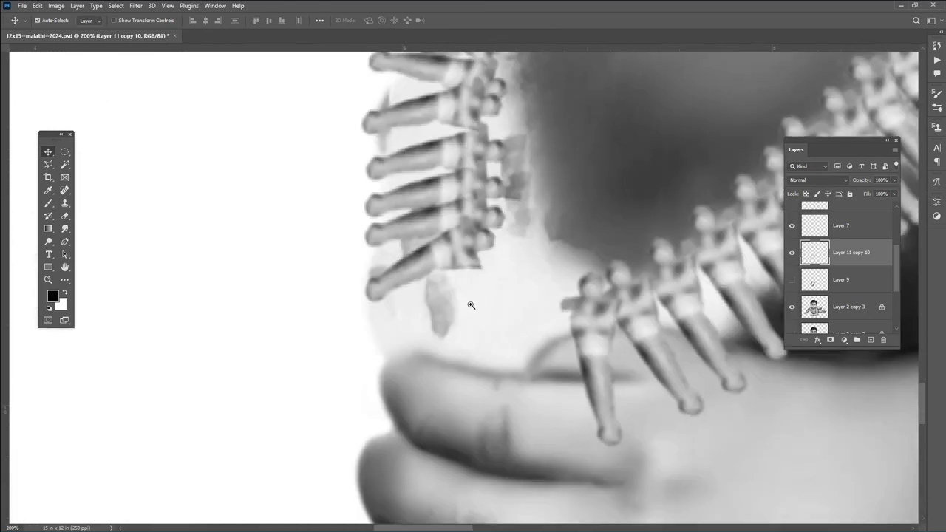
{"action": "right_click", "coordinate": [589, 281]}
{"action": "left_click", "coordinate": [595, 285]}
{"action": "scroll", "coordinate": [532, 333], "scroll_direction": "right", "scroll_amount": 1}
{"action": "mouse_move", "coordinate": [532, 333]}
{"action": "left_mouse_down"}
{"action": "mouse_move", "coordinate": [463, 292]}
{"action": "mouse_move", "coordinate": [488, 295]}
{"action": "mouse_move", "coordinate": [530, 261]}
{"action": "mouse_move", "coordinate": [433, 236]}
{"action": "mouse_move", "coordinate": [401, 261]}
{"action": "left_mouse_up"}
Erase stray bits, add vertebra link copies and merge them into one layer.
{"action": "key", "text": "e"}
{"action": "key", "text": "v"}
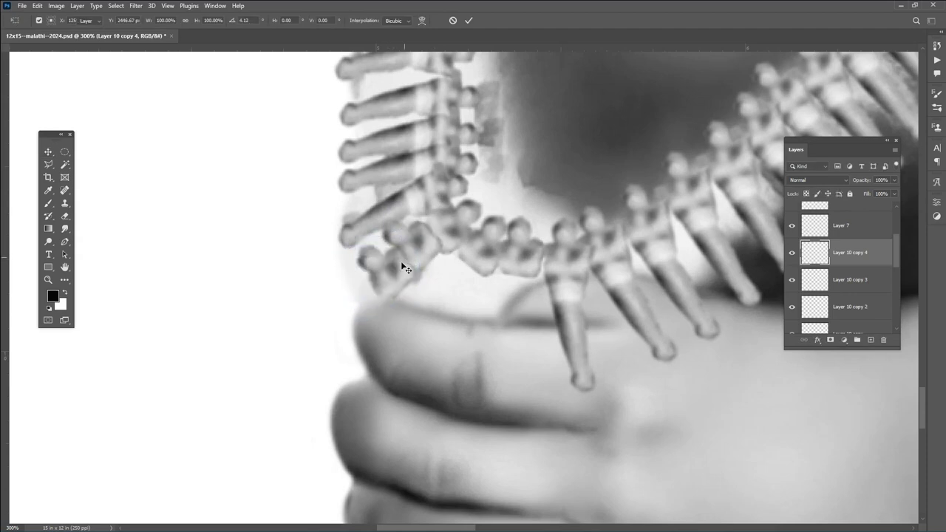
{"action": "key", "text": "e"}
{"action": "key", "text": "v"}
{"action": "key", "text": "ctrl+e"}
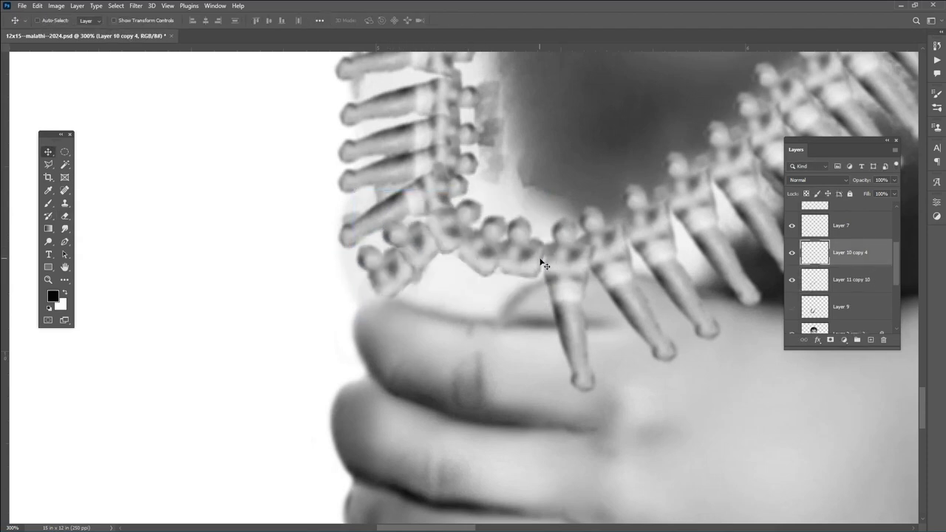
{"action": "scroll", "coordinate": [521, 257], "scroll_direction": "left", "scroll_amount": 2}
{"action": "key", "text": "m"}
{"action": "key", "text": "alt+comma"}
{"action": "scroll", "coordinate": [277, 206], "scroll_direction": "left", "scroll_amount": 2}
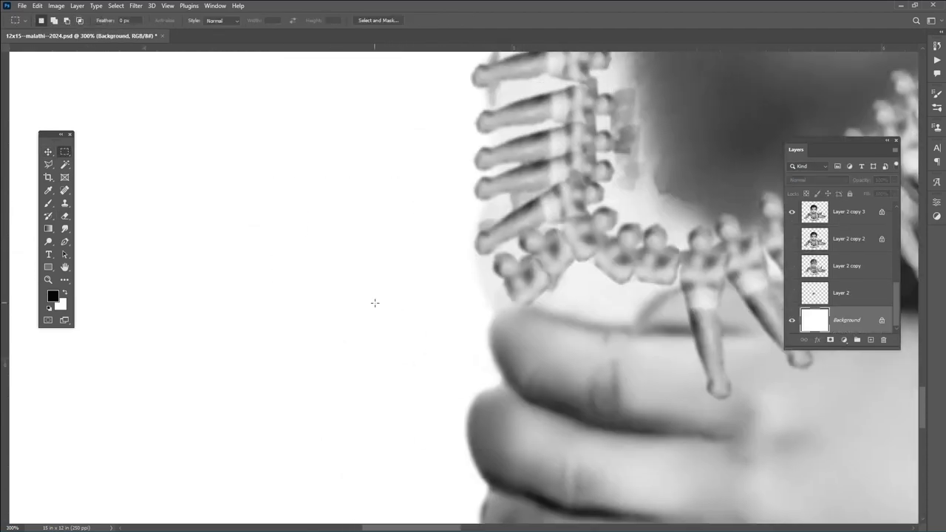
Fill a grey circle on a new layer at the chain's end and enlarge it into an ellipse.
{"action": "key", "text": "alt+period"}
{"action": "left_click_drag", "start_coordinate": [351, 231], "coordinate": [585, 301]}
{"action": "key", "text": "alt+BackSpace"}
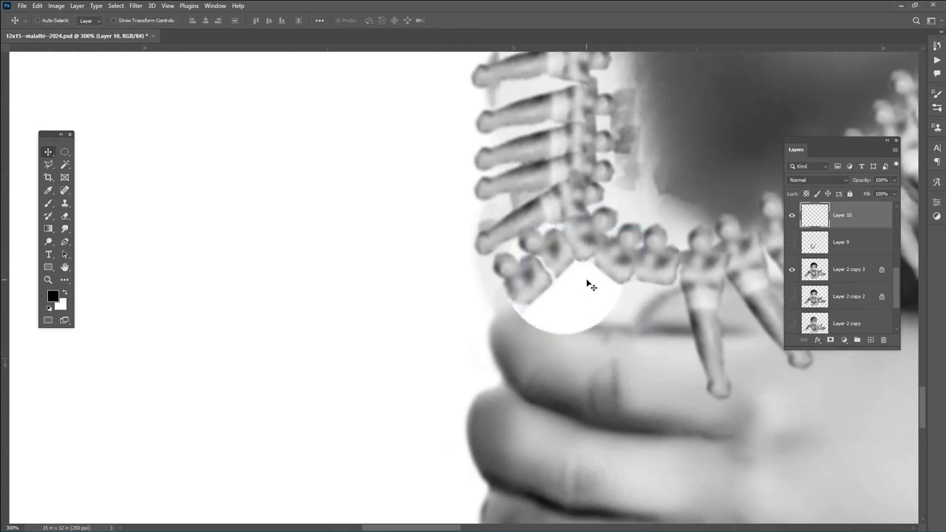
{"action": "key", "text": "v"}
{"action": "left_click", "coordinate": [591, 265]}
{"action": "key", "text": "ctrl+t"}
{"action": "left_click_drag", "start_coordinate": [519, 337], "coordinate": [480, 388]}
{"action": "key", "text": "Return"}
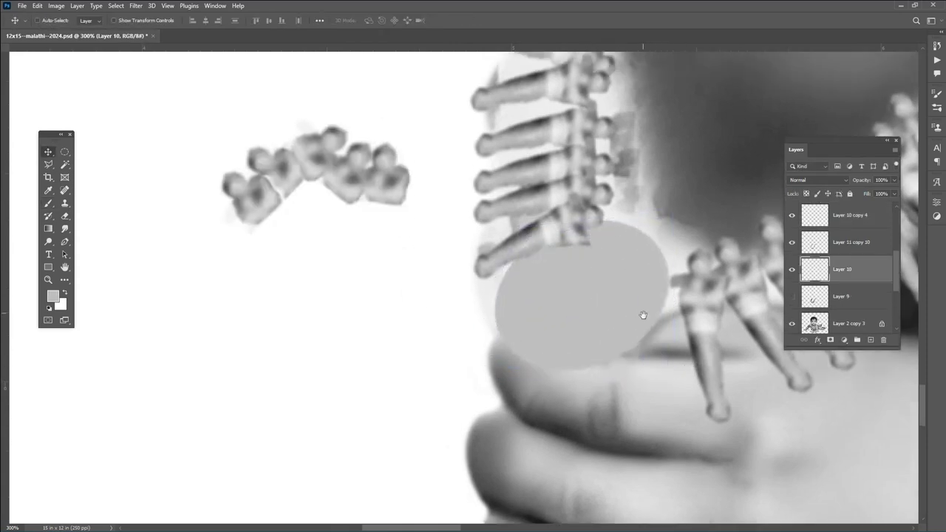
Dodge the pendant rim and cut out a leaf shape darkened with Levels.
{"action": "key", "text": "o"}
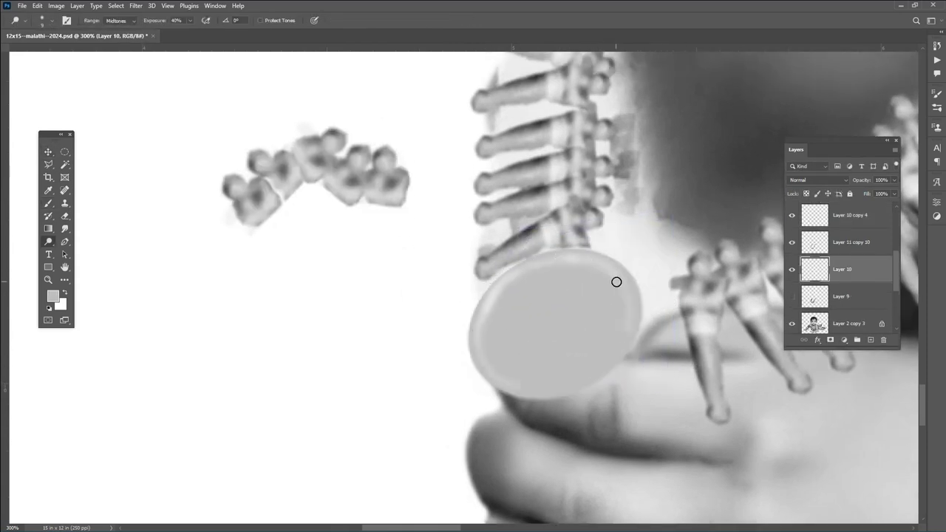
{"action": "scroll", "coordinate": [533, 286], "scroll_direction": "up", "scroll_amount": 1}
{"action": "left_click_drag", "start_coordinate": [534, 309], "coordinate": [547, 274]}
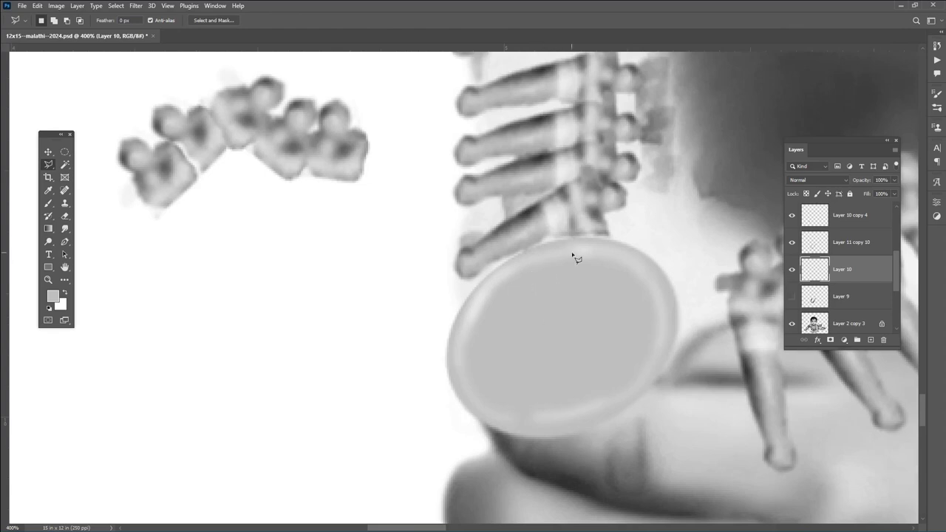
{"action": "key", "text": "ctrl+m"}
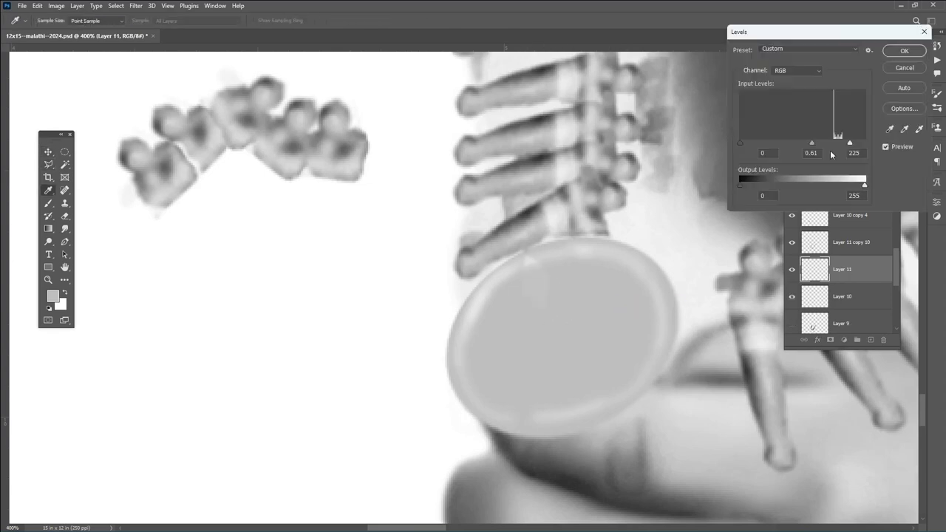
{"action": "key", "text": "Return"}
{"action": "key", "text": "ctrl+j"}
{"action": "key", "text": "ctrl+j"}
{"action": "scroll", "coordinate": [614, 251], "scroll_direction": "down", "scroll_amount": 1}
{"action": "key", "text": "v"}
Duplicate the leaf and rotate copies around the pendant's edge.
{"action": "mouse_move", "coordinate": [556, 273]}
{"action": "left_mouse_down"}
{"action": "mouse_move", "coordinate": [549, 290]}
{"action": "mouse_move", "coordinate": [562, 261]}
{"action": "left_mouse_up"}
{"action": "key", "text": "ctrl+j"}
{"action": "key", "text": "ctrl+t"}
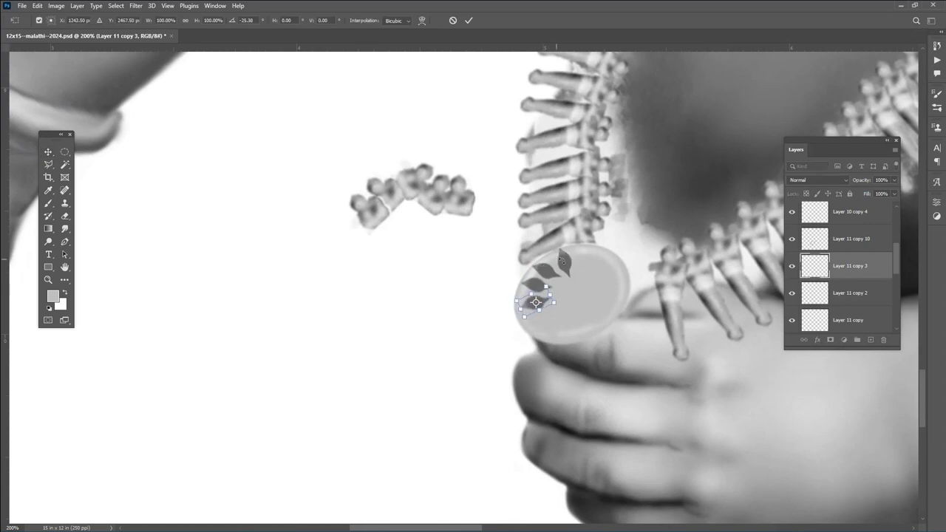
{"action": "key", "text": "Return"}
{"action": "key", "text": "ctrl+shift+alt+t"}
{"action": "key", "text": "ctrl+shift+alt+t"}
{"action": "key", "text": "ctrl+shift+alt+t"}
{"action": "key", "text": "ctrl+t"}
{"action": "left_click_drag", "start_coordinate": [548, 319], "coordinate": [572, 286]}
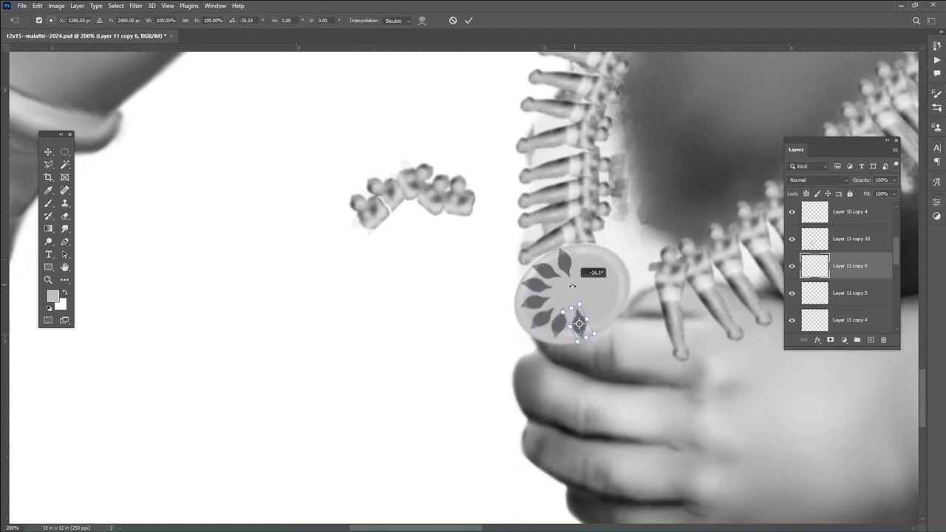
{"action": "key", "text": "Return"}
Add another rotated leaf copy to the ring and darken the pendant's lower-right edge.
{"action": "key", "text": "ctrl+shift+alt+t"}
{"action": "key", "text": "ctrl+shift+alt+t"}
{"action": "key", "text": "ctrl+shift+alt+t"}
{"action": "key", "text": "ctrl+t"}
{"action": "left_click_drag", "start_coordinate": [635, 292], "coordinate": [608, 260]}
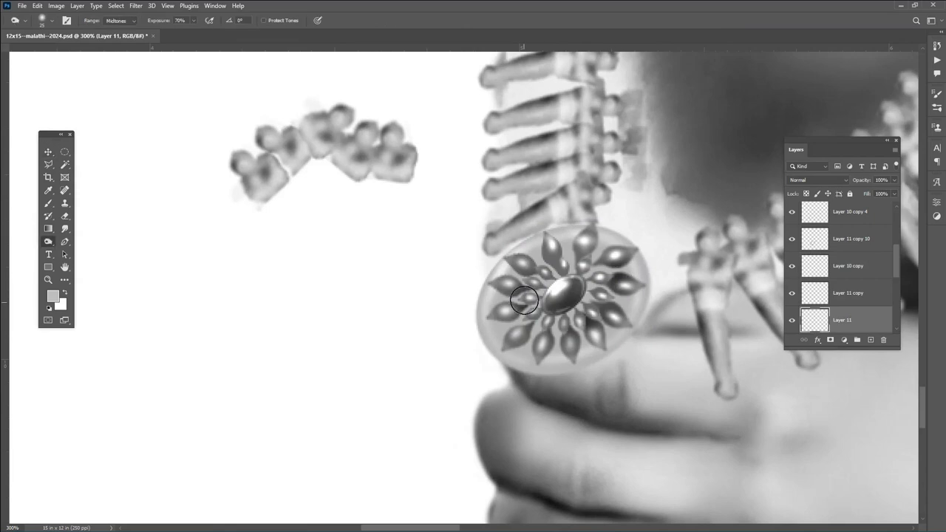
{"action": "key", "text": "alt+["}
{"action": "left_click_drag", "start_coordinate": [635, 350], "coordinate": [622, 323]}
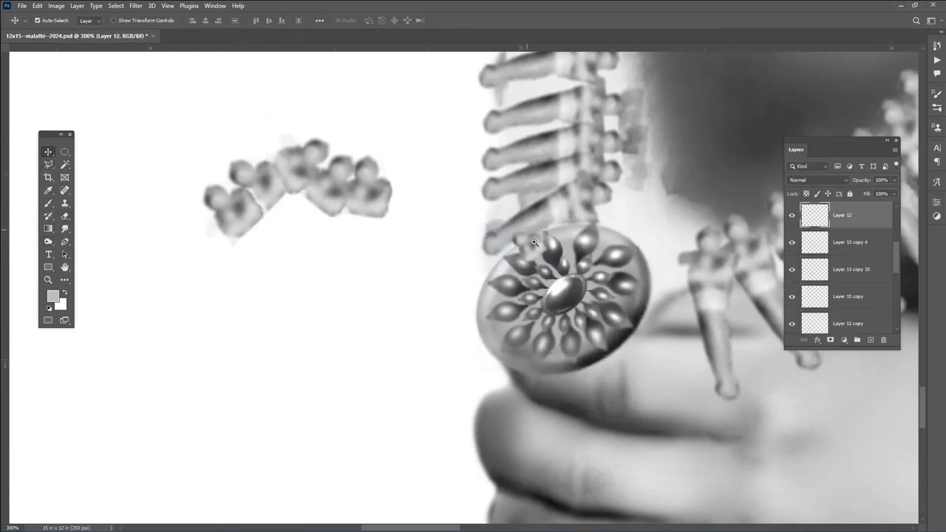
Select the small petal layer, trim stray parts, and move a copy to the flower's edge.
{"action": "scroll", "coordinate": [533, 244], "scroll_direction": "up", "scroll_amount": 1}
{"action": "right_click", "coordinate": [532, 246]}
{"action": "left_click", "coordinate": [536, 249]}
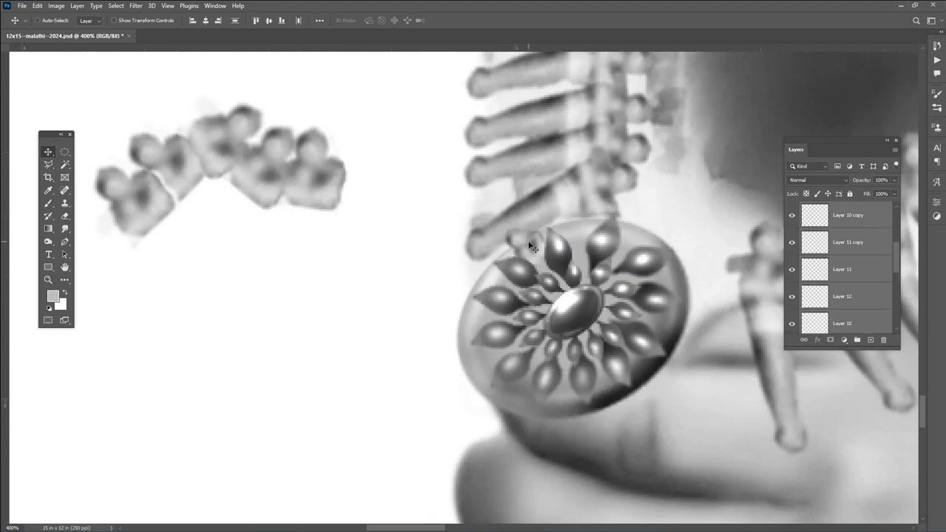
{"action": "key", "text": "o"}
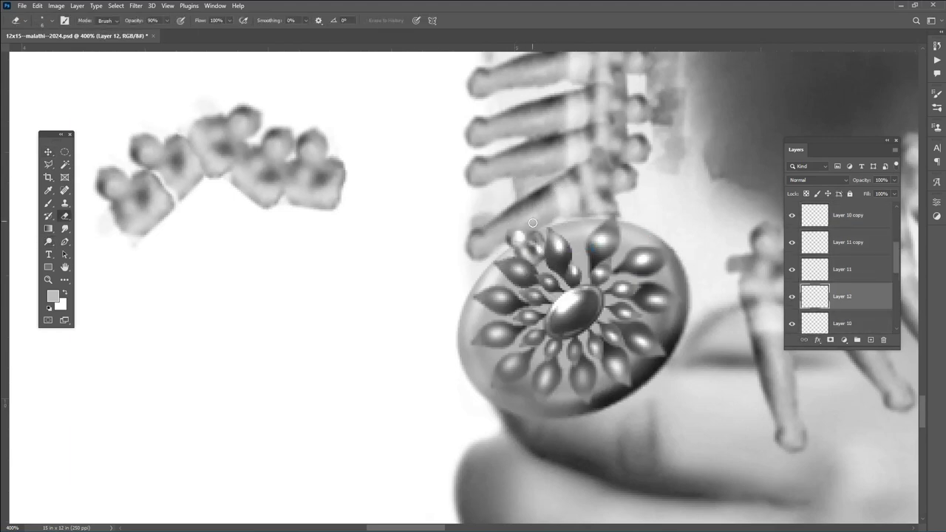
{"action": "key", "text": "v"}
{"action": "key", "text": "ctrl+j"}
{"action": "key", "text": "ctrl+j"}
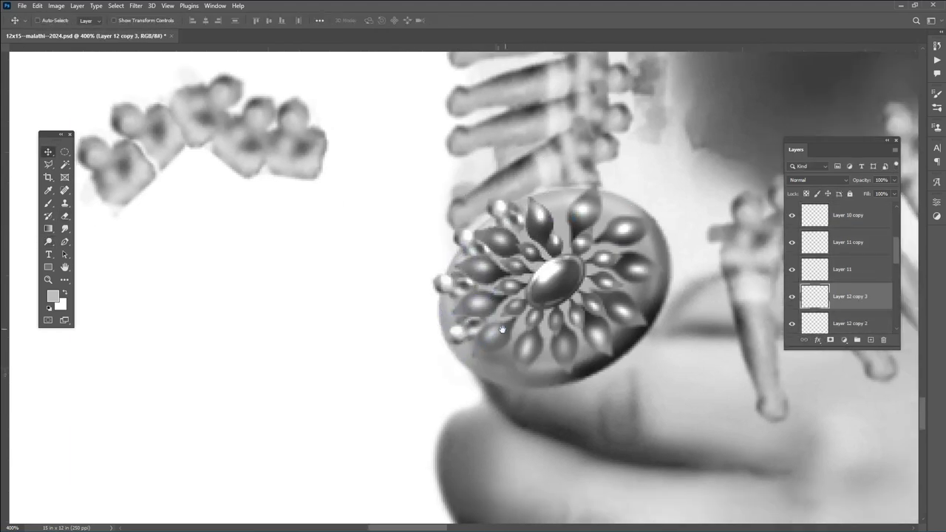
{"action": "left_click_drag", "start_coordinate": [546, 349], "coordinate": [457, 313]}
Place and rotate more petal copies into a ring around the flower.
{"action": "left_click_drag", "start_coordinate": [498, 352], "coordinate": [443, 322]}
{"action": "key", "text": "ctrl+minus"}
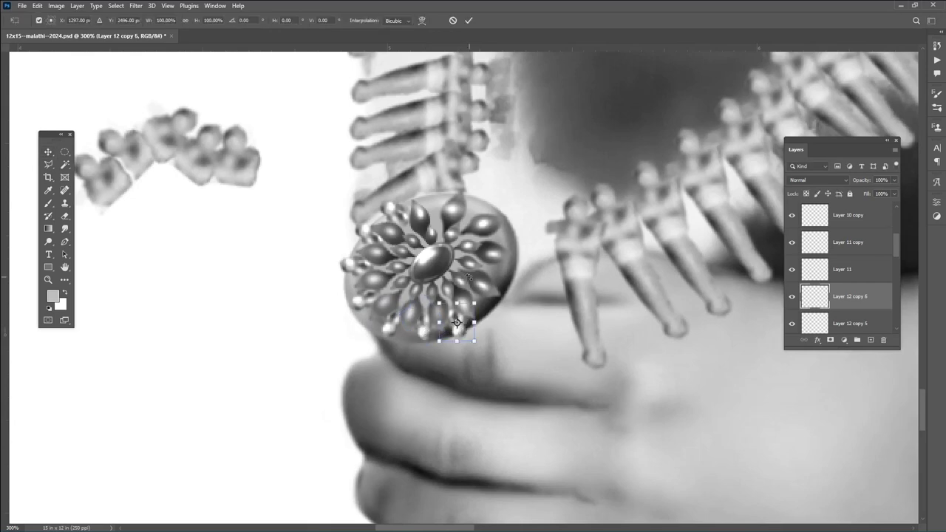
{"action": "key", "text": "alt+Right"}
{"action": "key", "text": "alt+Right"}
{"action": "key", "text": "alt+Right"}
{"action": "mouse_move", "coordinate": [491, 305]}
{"action": "left_mouse_down"}
{"action": "mouse_move", "coordinate": [553, 218]}
{"action": "mouse_move", "coordinate": [479, 194]}
{"action": "left_mouse_up"}
{"action": "key", "text": "ctrl+t"}
{"action": "key", "text": "Return"}
{"action": "key", "text": "ctrl+shift+alt+t"}
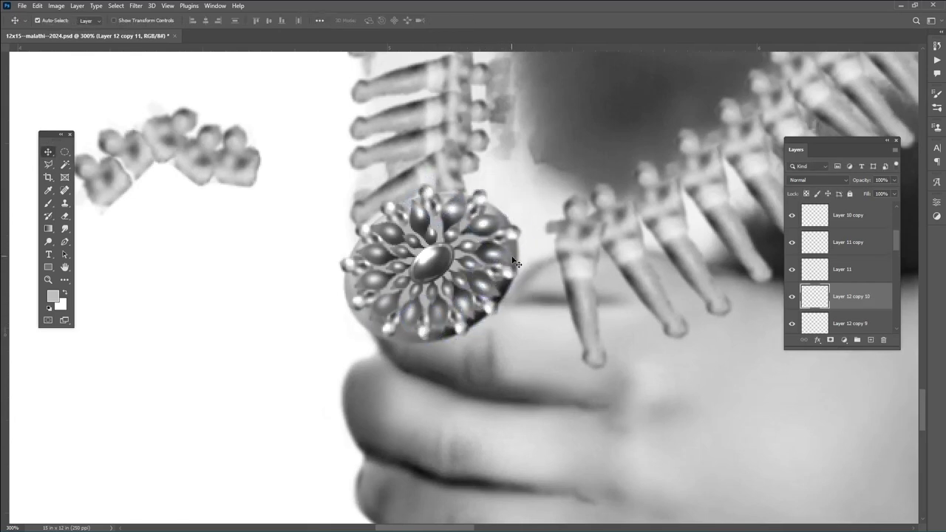
Select the chain link layer and move the loose links beside the pendant.
{"action": "right_click", "coordinate": [473, 275]}
{"action": "left_click", "coordinate": [443, 217]}
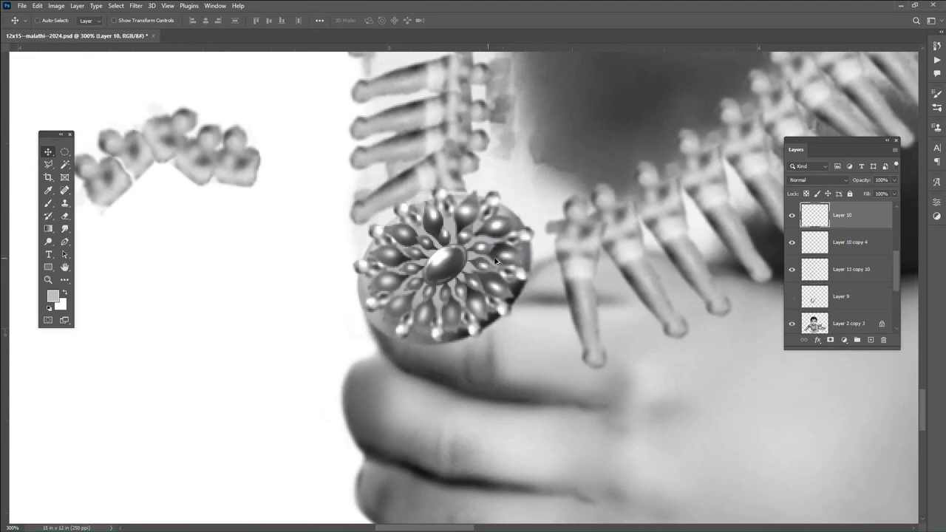
{"action": "mouse_move", "coordinate": [177, 150]}
{"action": "left_mouse_down"}
{"action": "mouse_move", "coordinate": [384, 224]}
{"action": "mouse_move", "coordinate": [251, 210]}
{"action": "left_mouse_up"}
{"action": "left_click_drag", "start_coordinate": [251, 210], "coordinate": [658, 303]}
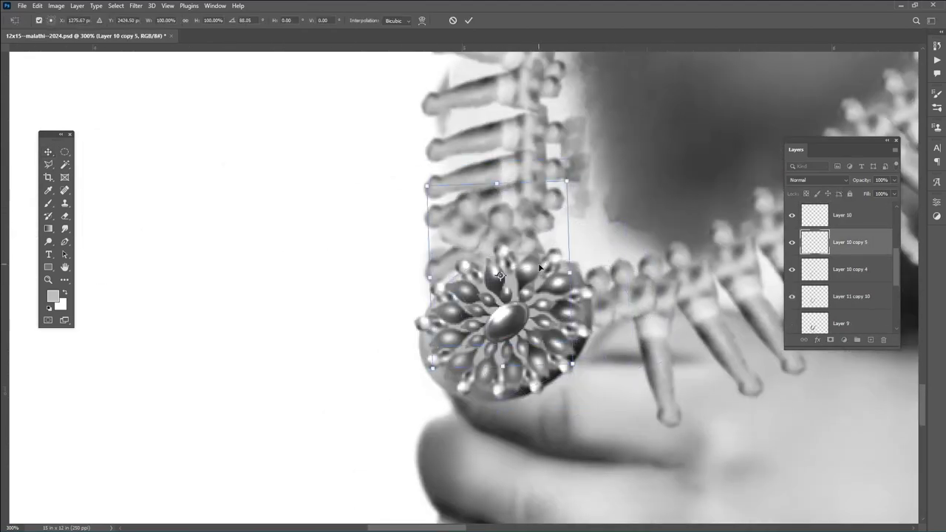
Delete the stray link copy and select the pendant layer.
{"action": "key", "text": "ctrl+minus"}
{"action": "key", "text": "ctrl+minus"}
{"action": "right_click", "coordinate": [481, 344]}
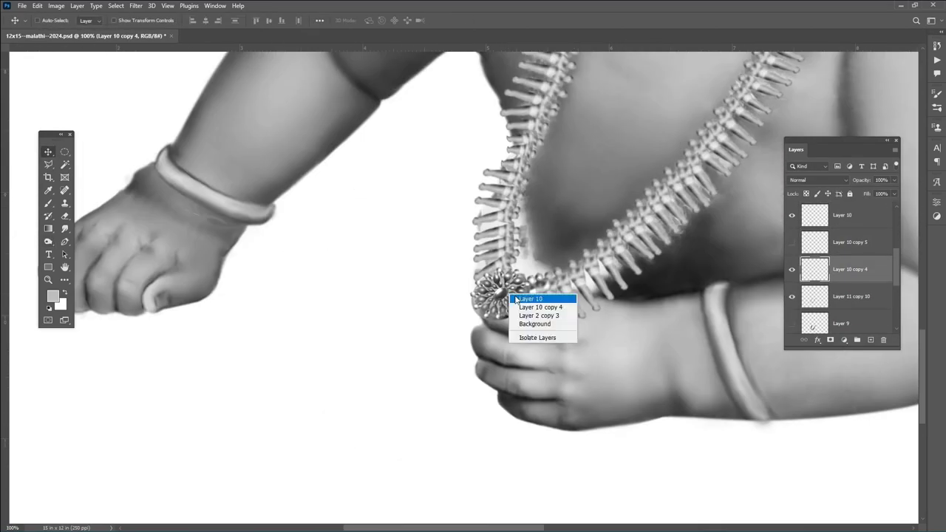
{"action": "left_click", "coordinate": [503, 354]}
{"action": "key", "text": "alt+bracketright"}
{"action": "key", "text": "Delete"}
{"action": "key", "text": "alt+bracketright"}
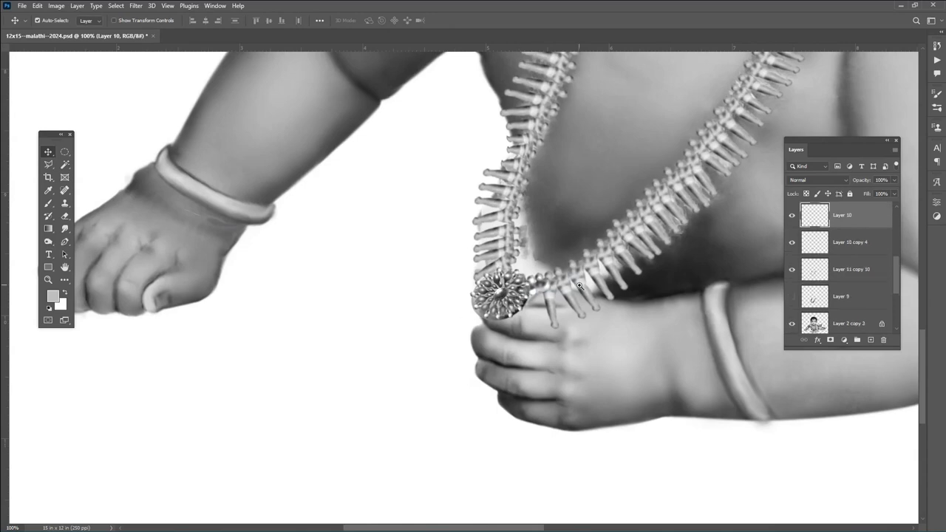
{"action": "key", "text": "ctrl+plus"}
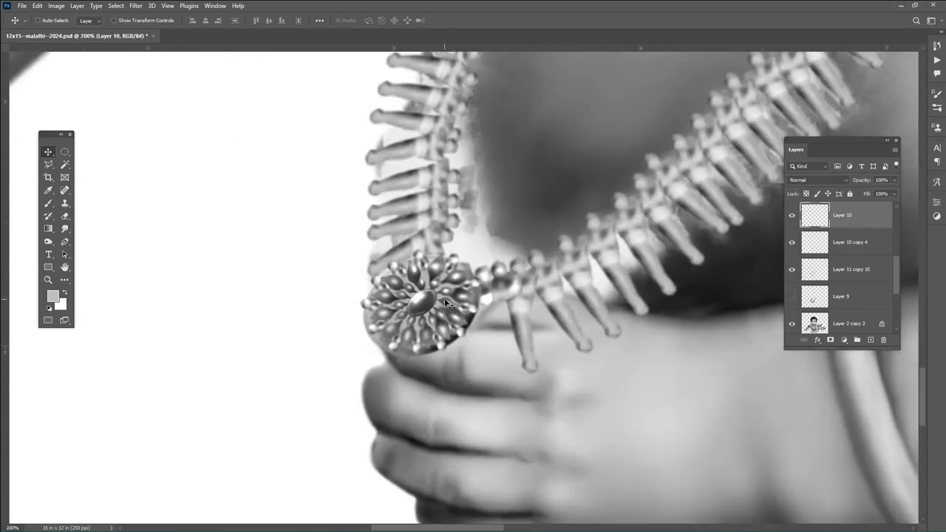
Trace the hand at 20% opacity and mask the pendant where the fingers overlap it.
{"action": "key", "text": "2"}
{"action": "key", "text": "l"}
{"action": "mouse_move", "coordinate": [680, 373]}
{"action": "left_mouse_down"}
{"action": "mouse_move", "coordinate": [383, 390]}
{"action": "mouse_move", "coordinate": [639, 425]}
{"action": "left_mouse_up"}
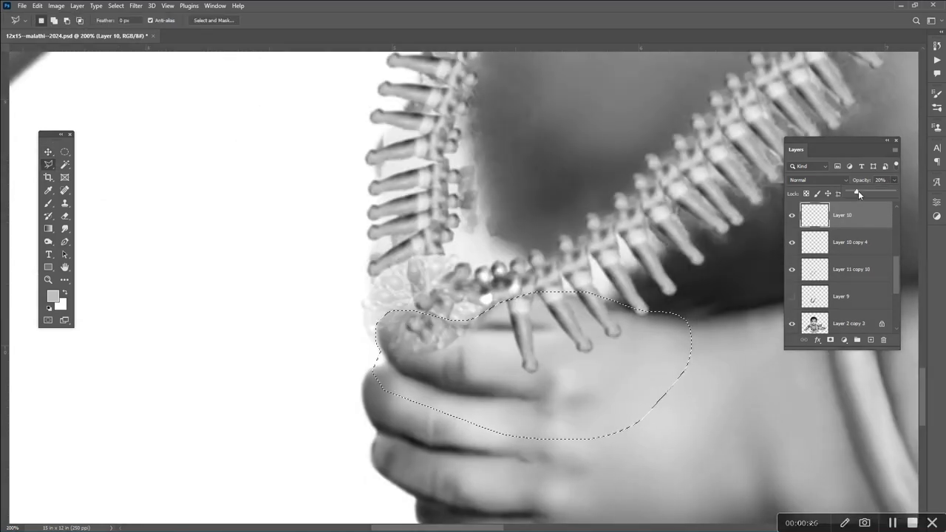
{"action": "key", "text": "0"}
{"action": "left_click", "coordinate": [829, 339], "text": "alt"}
{"action": "key", "text": "b"}
{"action": "key", "text": "d"}
{"action": "key", "text": "x"}
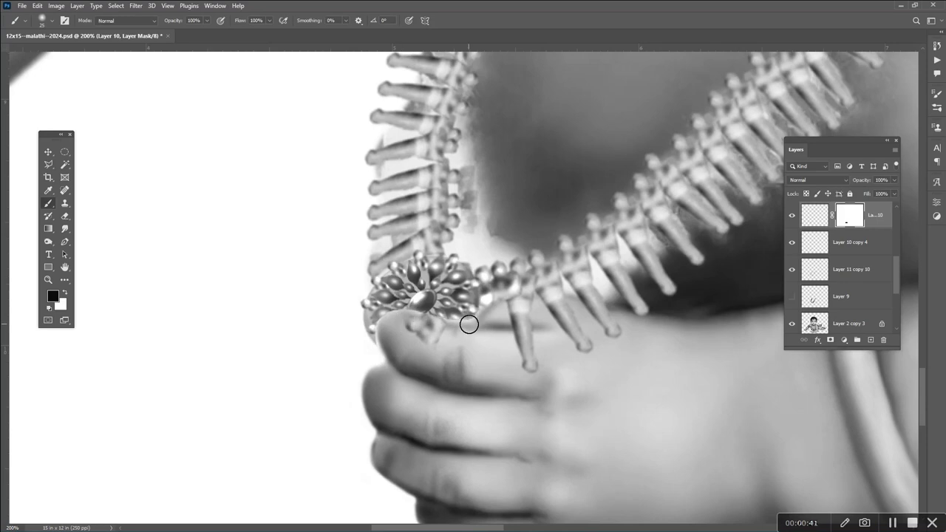
Zoom out and select the chain link layer beneath the pendant.
{"action": "key", "text": "v"}
{"action": "key", "text": "ctrl+minus"}
{"action": "right_click", "coordinate": [454, 344]}
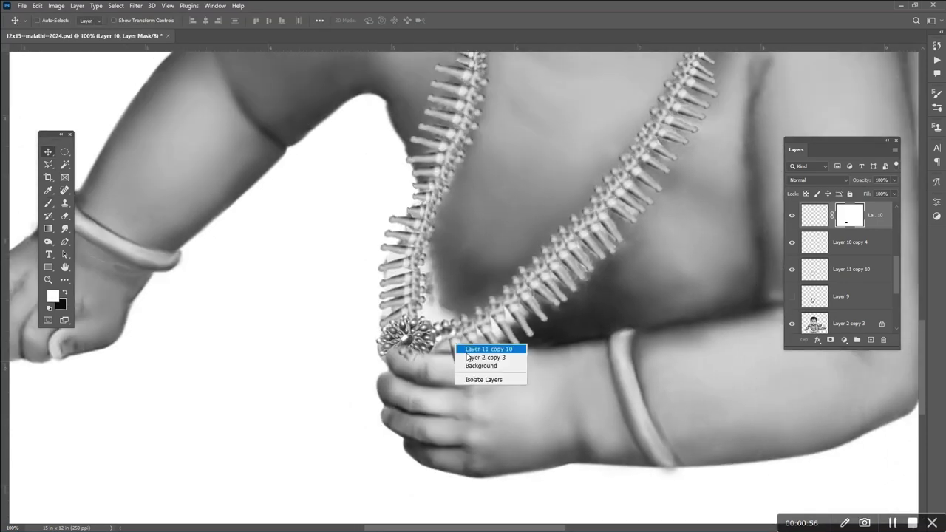
{"action": "left_click", "coordinate": [480, 350]}
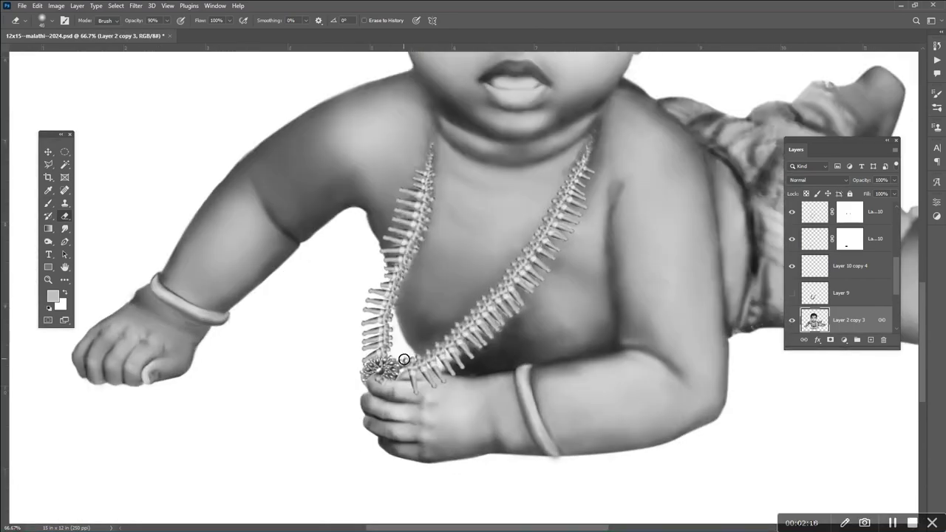
Rotate the Layer 7 bangle with Free Transform to match the wrist angle.
{"action": "key", "text": "v"}
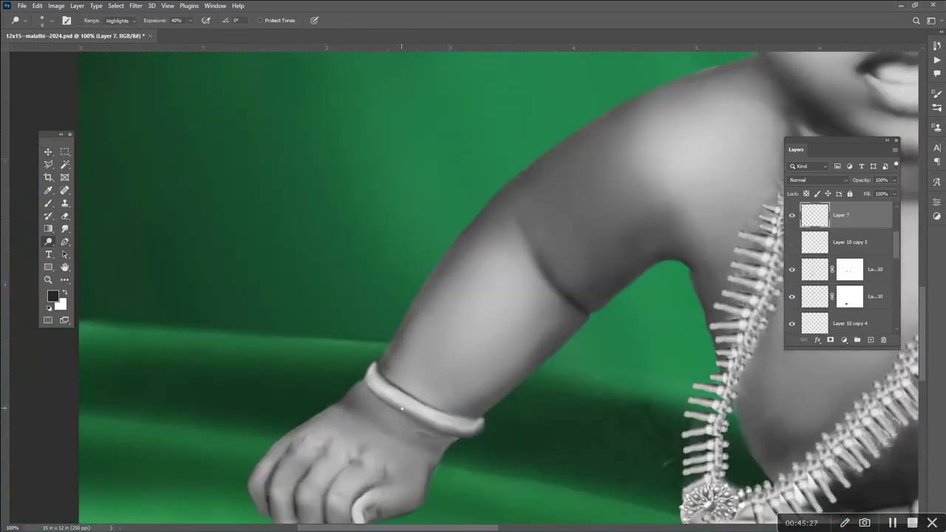
{"action": "right_click", "coordinate": [433, 388]}
{"action": "left_click", "coordinate": [452, 414]}
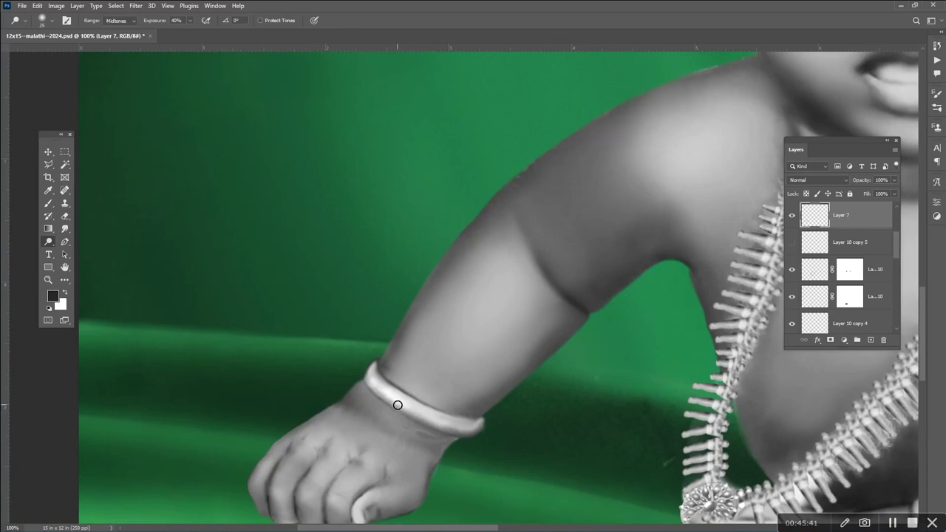
{"action": "key", "text": "ctrl+t"}
{"action": "left_click_drag", "start_coordinate": [510, 370], "coordinate": [517, 340]}
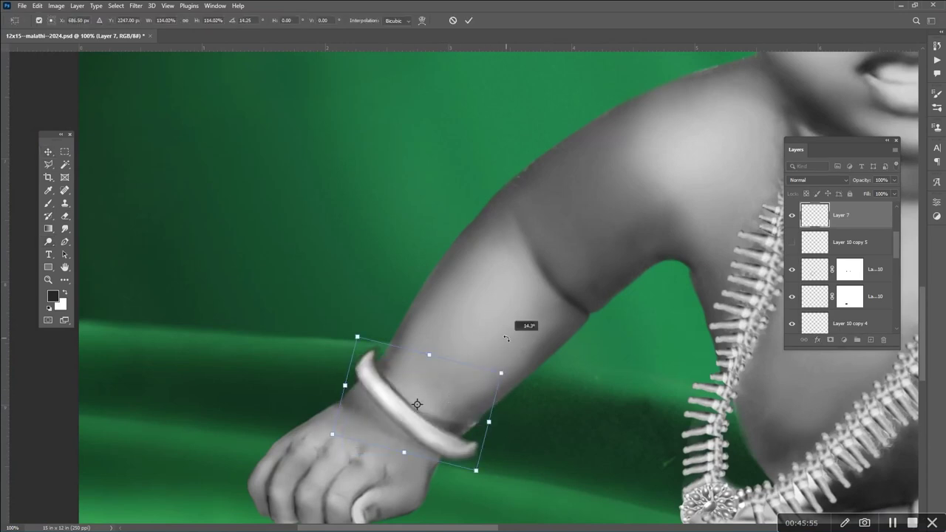
{"action": "right_click", "coordinate": [439, 399]}
{"action": "left_click", "coordinate": [442, 369]}
{"action": "key", "text": "Return"}
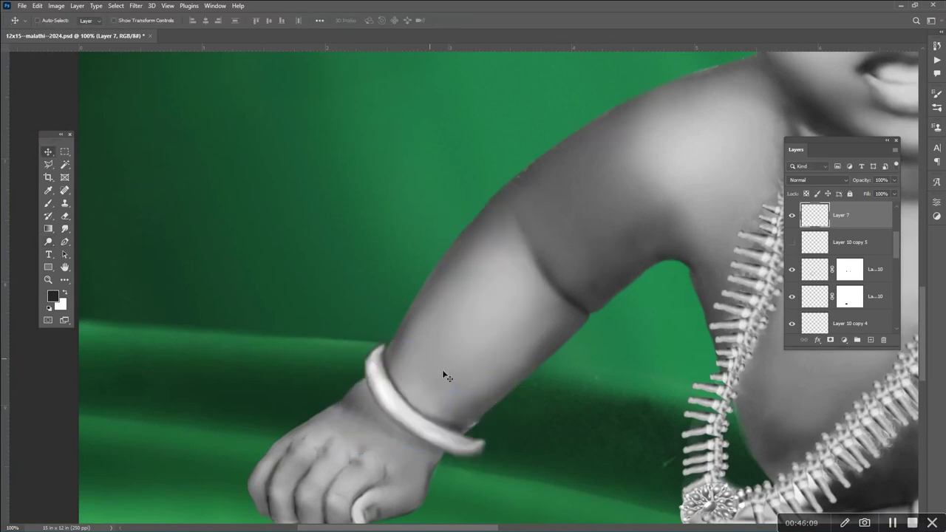
Rotate the bangle higher so it sits snugly around the raised wrist.
{"action": "key", "text": "e"}
{"action": "key", "text": "ctrl+t"}
{"action": "left_click_drag", "start_coordinate": [486, 447], "coordinate": [469, 367]}
{"action": "key", "text": "Return"}
{"action": "key", "text": "ctrl+t"}
{"action": "key", "text": "Return"}
Select Layer 2 copy 3 from under the torso for dodging and burning.
{"action": "key", "text": "o"}
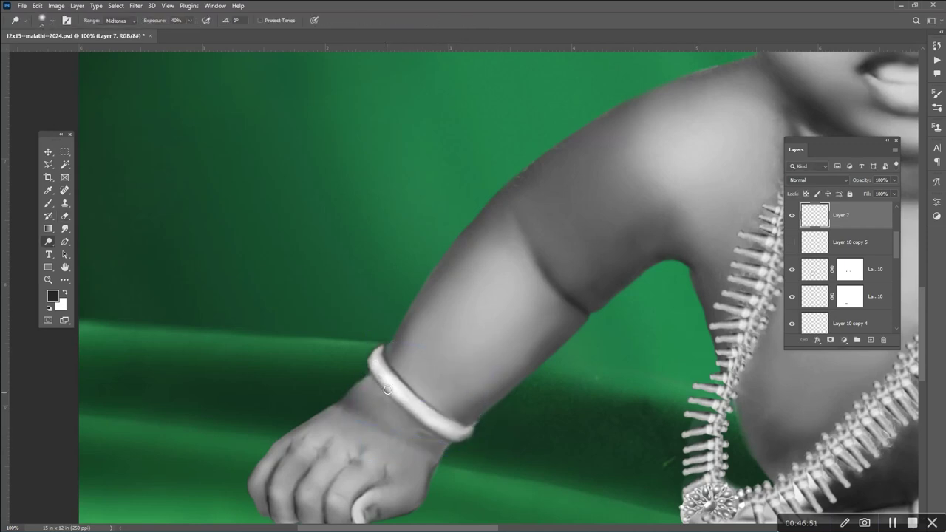
{"action": "scroll", "coordinate": [436, 392], "scroll_direction": "down", "scroll_amount": 1}
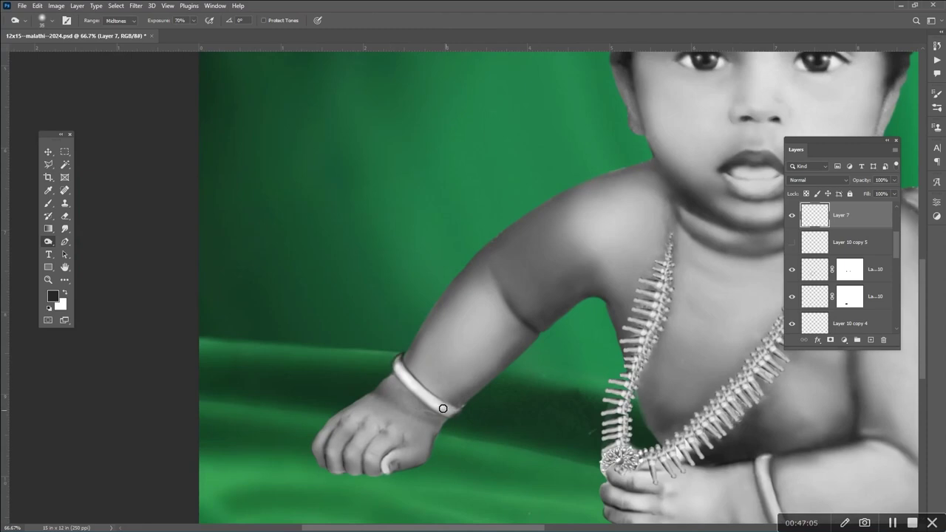
{"action": "left_click_drag", "start_coordinate": [442, 409], "coordinate": [166, 327]}
{"action": "right_click", "coordinate": [479, 410], "text": "ctrl"}
{"action": "left_click", "coordinate": [495, 415]}
{"action": "key", "text": "shift+o"}
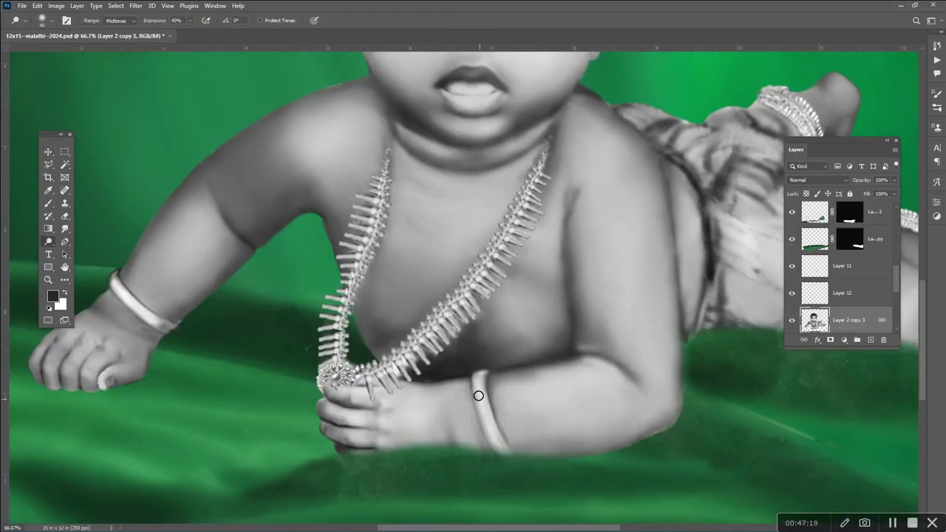
Save the document.
{"action": "scroll", "coordinate": [514, 460], "scroll_direction": "down", "scroll_amount": 1}
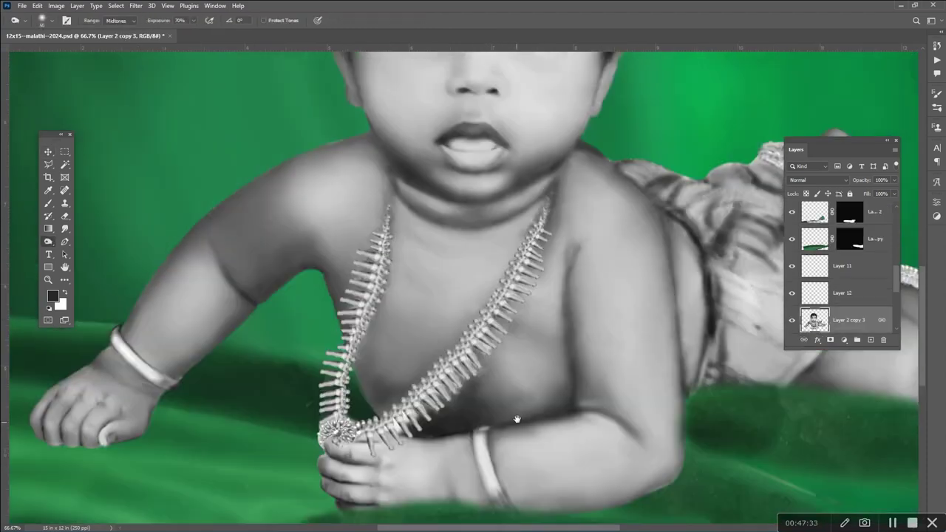
{"action": "key", "text": "v"}
{"action": "key", "text": "ctrl+s"}
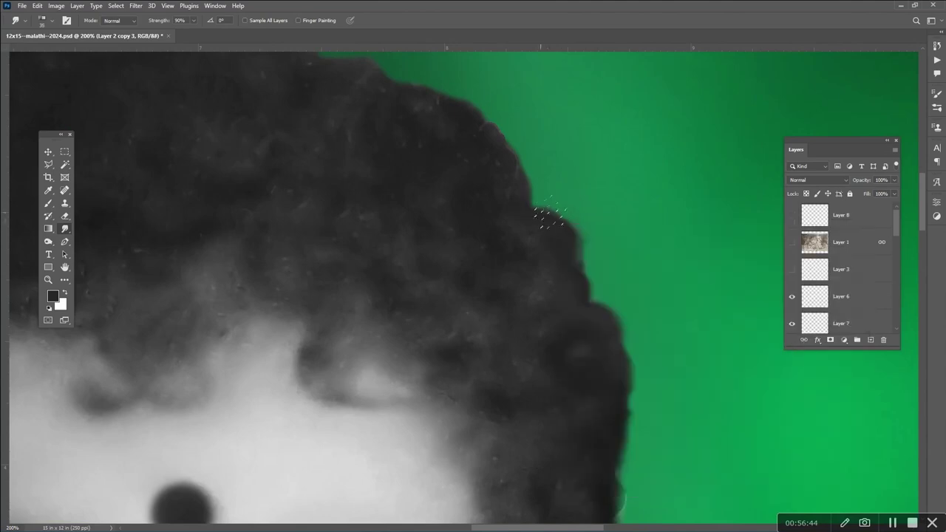
{"action": "left_click_drag", "start_coordinate": [582, 260], "coordinate": [561, 159]}
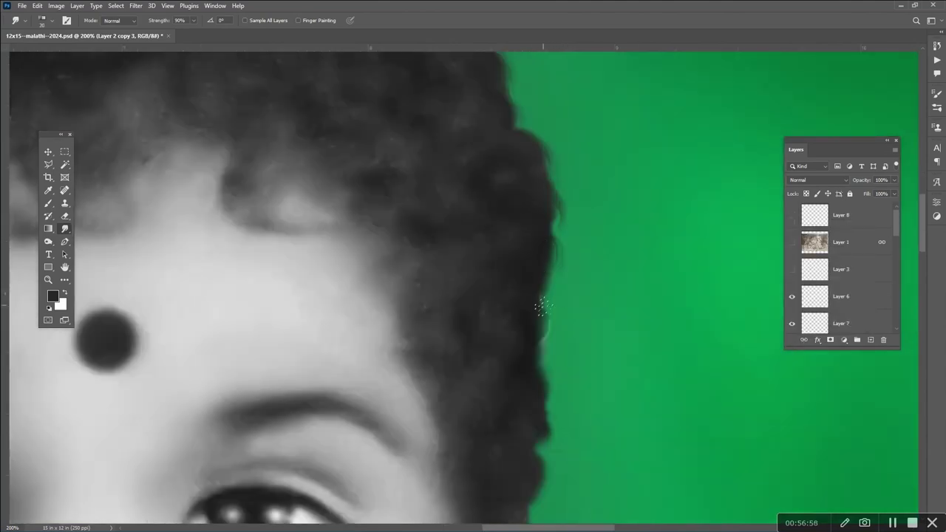
Smudge the hair edge into the green backdrop with a size-30 brush.
{"action": "scroll", "coordinate": [542, 401], "scroll_direction": "down", "scroll_amount": 3}
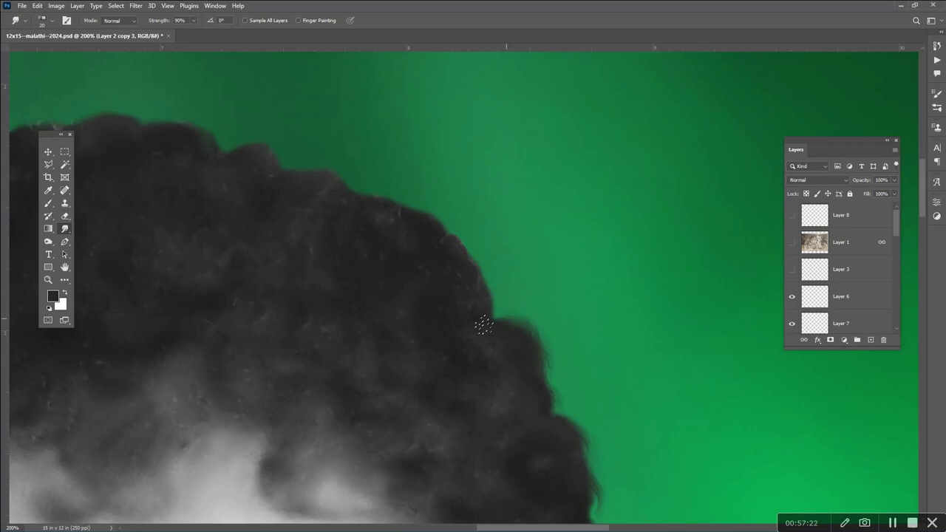
{"action": "left_click_drag", "start_coordinate": [483, 325], "coordinate": [462, 242]}
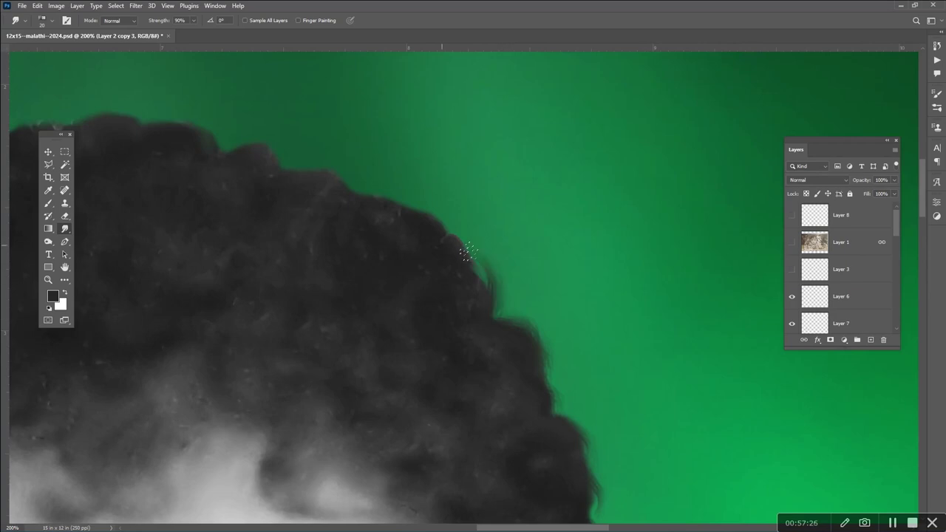
{"action": "scroll", "coordinate": [461, 242], "scroll_direction": "down", "scroll_amount": 2}
{"action": "scroll", "coordinate": [442, 235], "scroll_direction": "up", "scroll_amount": 2}
{"action": "key", "text": "bracketright"}
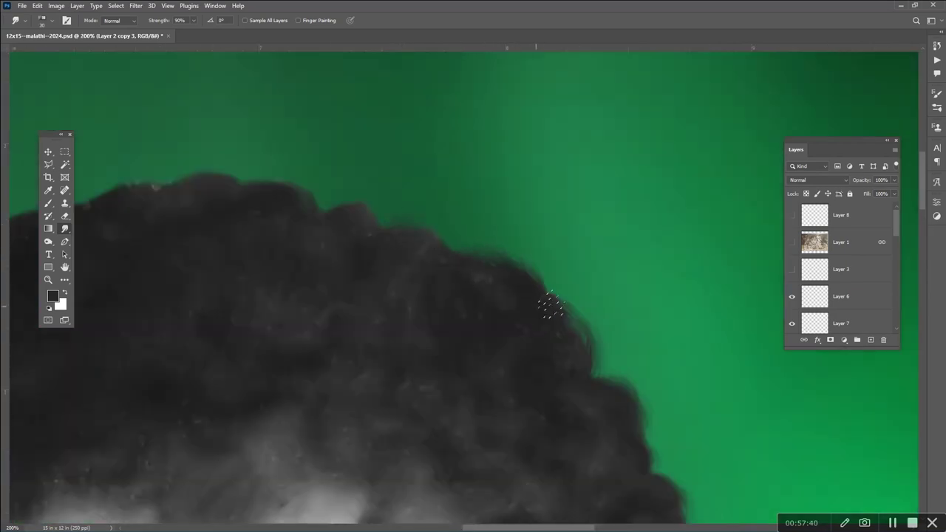
{"action": "scroll", "coordinate": [379, 239], "scroll_direction": "left", "scroll_amount": 3}
{"action": "scroll", "coordinate": [306, 205], "scroll_direction": "left", "scroll_amount": 3}
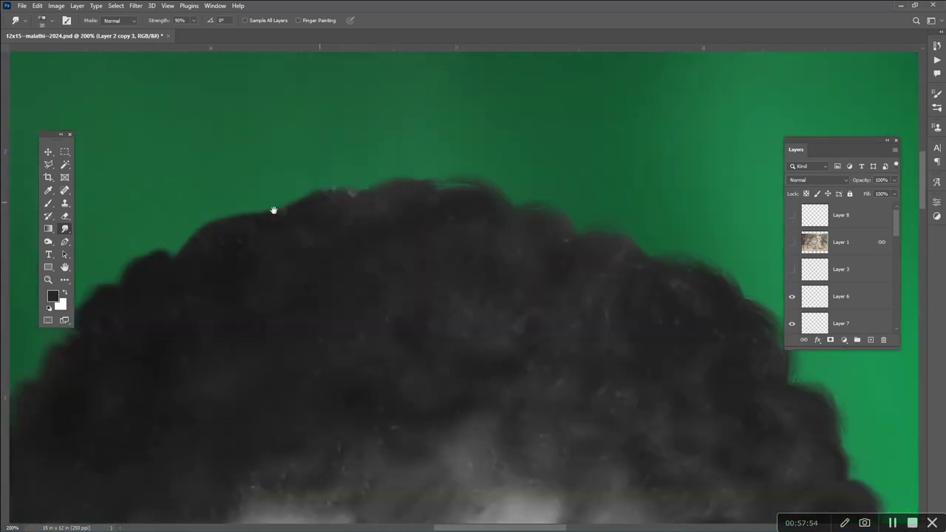
{"action": "scroll", "coordinate": [288, 192], "scroll_direction": "left", "scroll_amount": 3}
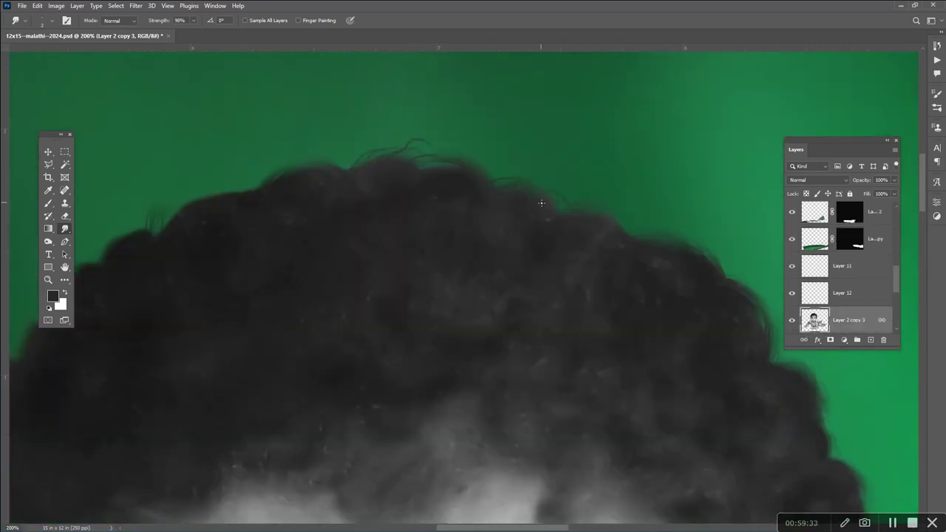
{"action": "scroll", "coordinate": [452, 183], "scroll_direction": "right", "scroll_amount": 4}
{"action": "scroll", "coordinate": [452, 183], "scroll_direction": "down", "scroll_amount": 2}
{"action": "left_click_drag", "start_coordinate": [603, 217], "coordinate": [537, 240]}
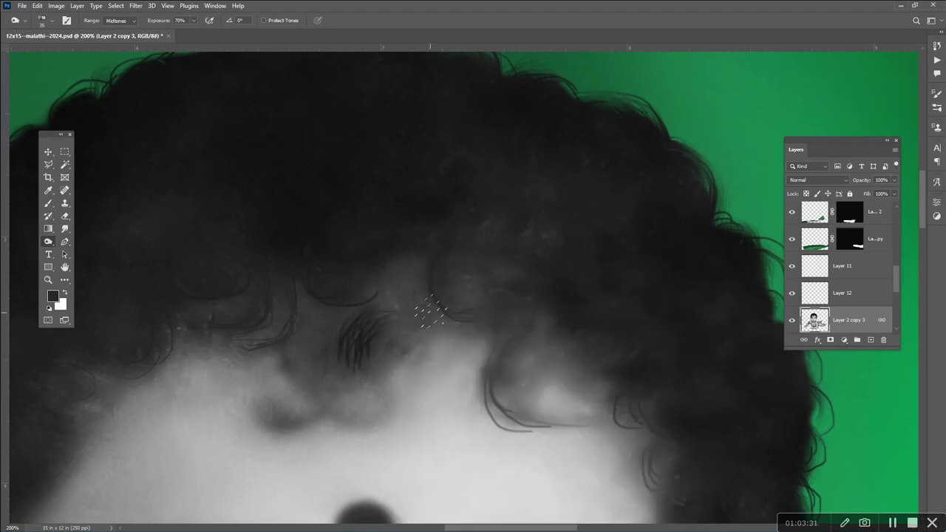
Burn dark curls along the fringe, then set white paint at 34% opacity.
{"action": "left_click_drag", "start_coordinate": [331, 418], "coordinate": [270, 421]}
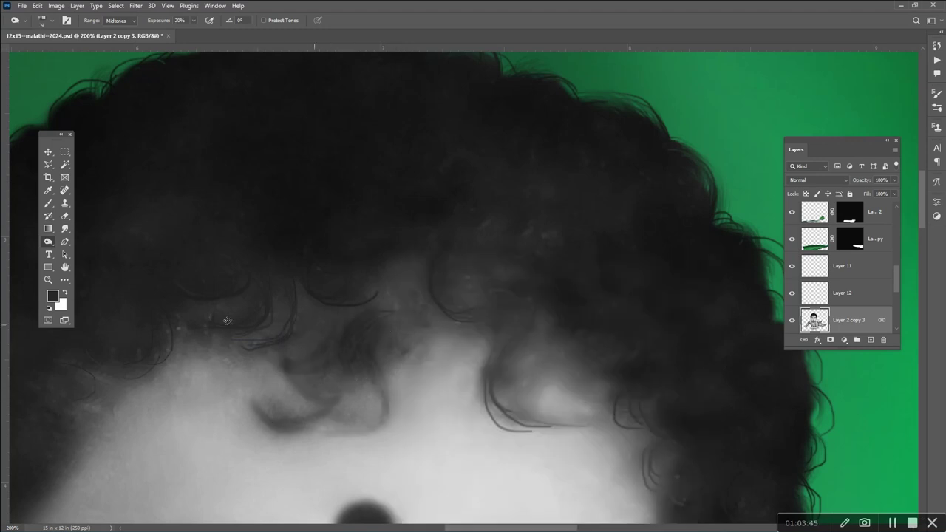
{"action": "left_click_drag", "start_coordinate": [536, 334], "coordinate": [515, 374]}
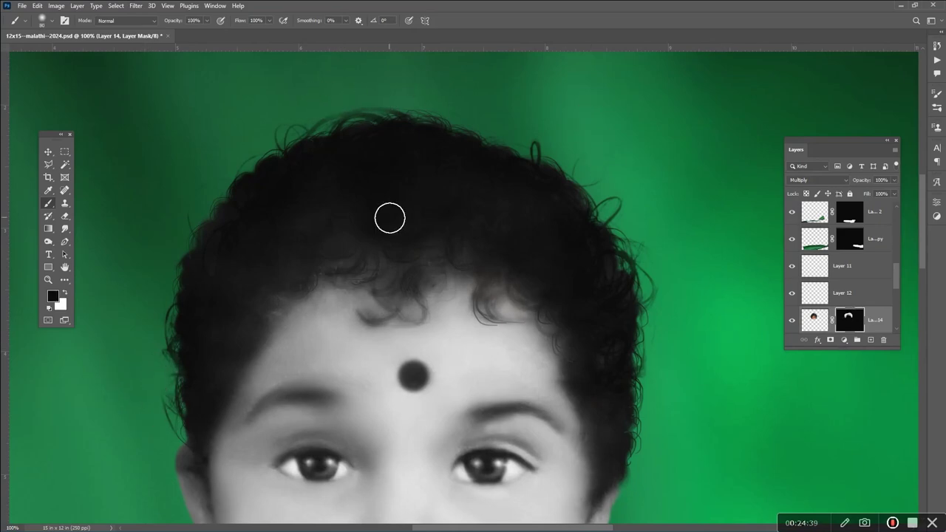
{"action": "key", "text": "x"}
{"action": "key", "text": "3"}
{"action": "key", "text": "4"}
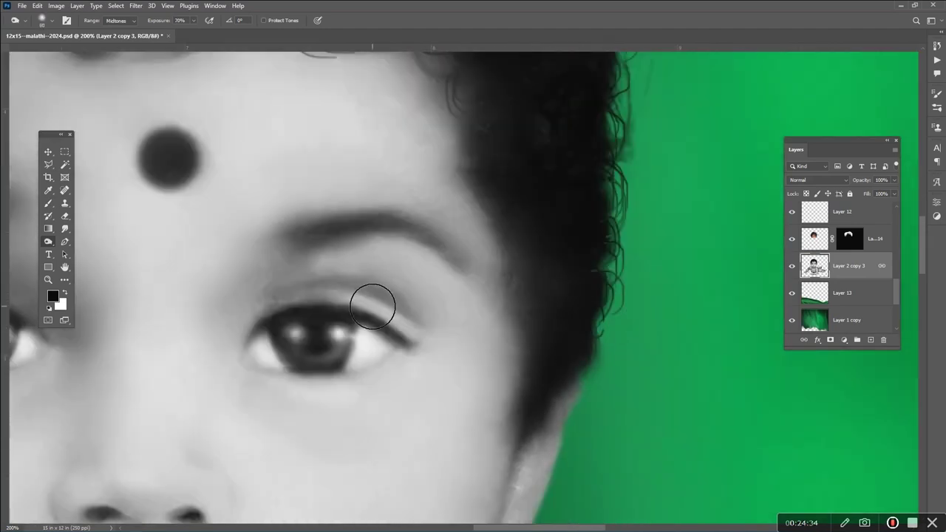
Undo the bright eyelid streak and brush over the hair on Layer 14's mask.
{"action": "key", "text": "ctrl+z"}
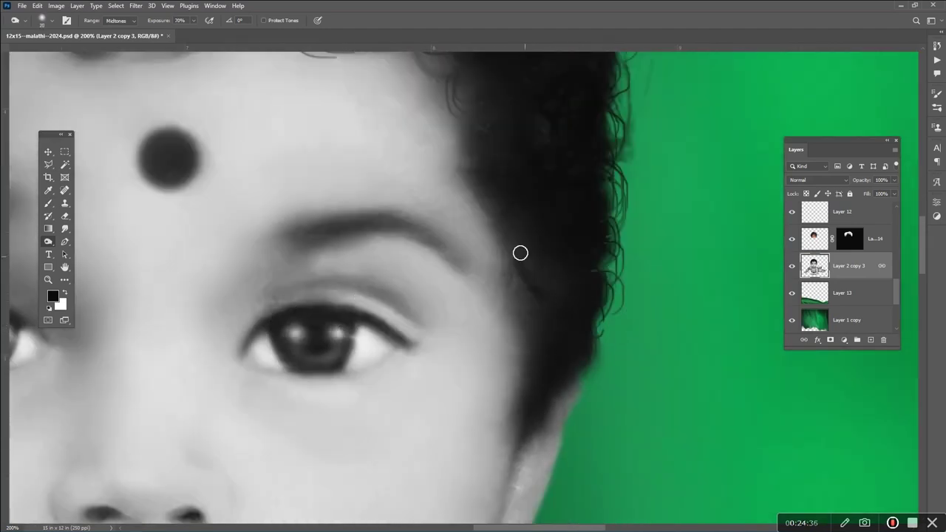
{"action": "scroll", "coordinate": [570, 376], "scroll_direction": "up", "scroll_amount": 5}
{"action": "scroll", "coordinate": [584, 408], "scroll_direction": "up", "scroll_amount": 5}
{"action": "scroll", "coordinate": [323, 188], "scroll_direction": "up", "scroll_amount": 2}
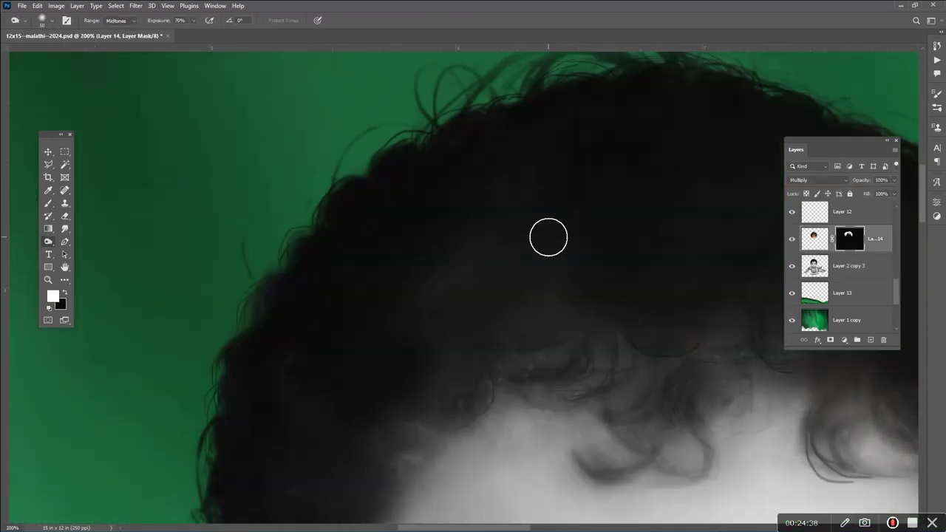
{"action": "key", "text": "b"}
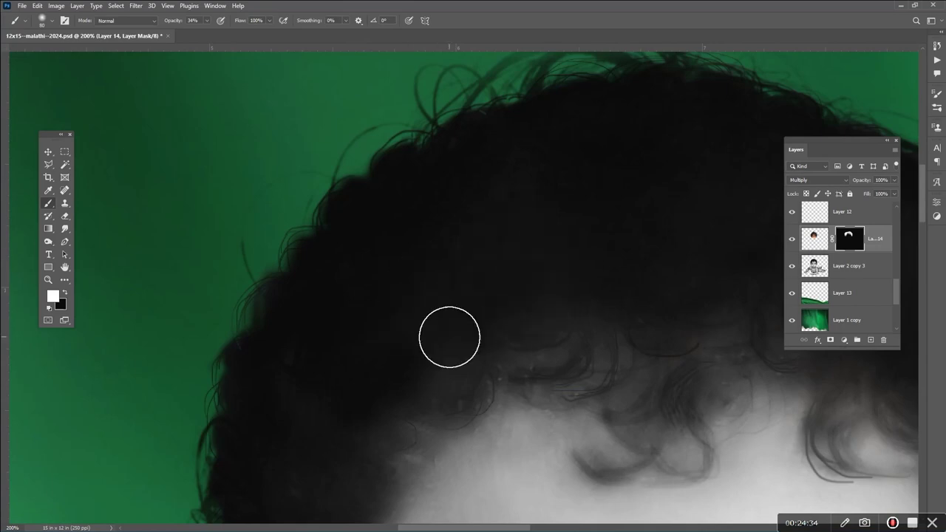
{"action": "left_click_drag", "start_coordinate": [450, 338], "coordinate": [340, 190]}
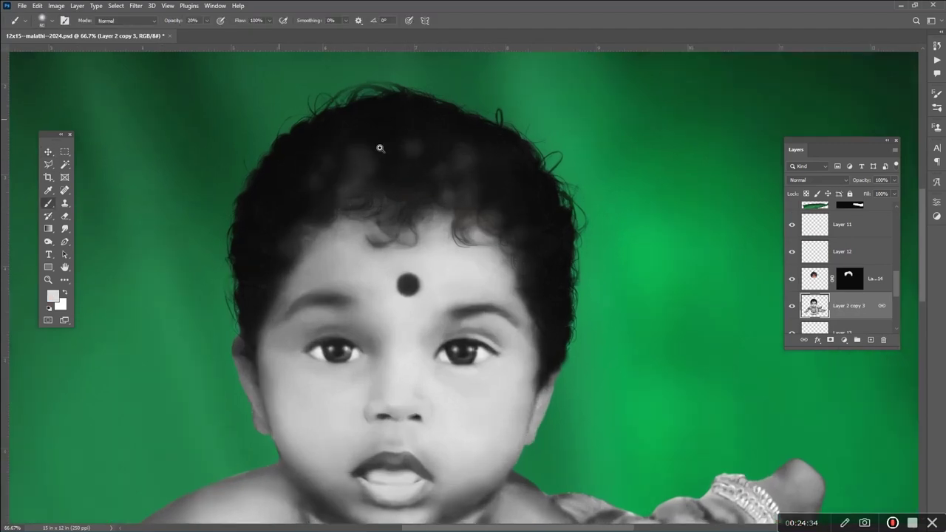
{"action": "left_click", "coordinate": [379, 147]}
{"action": "key", "text": "s"}
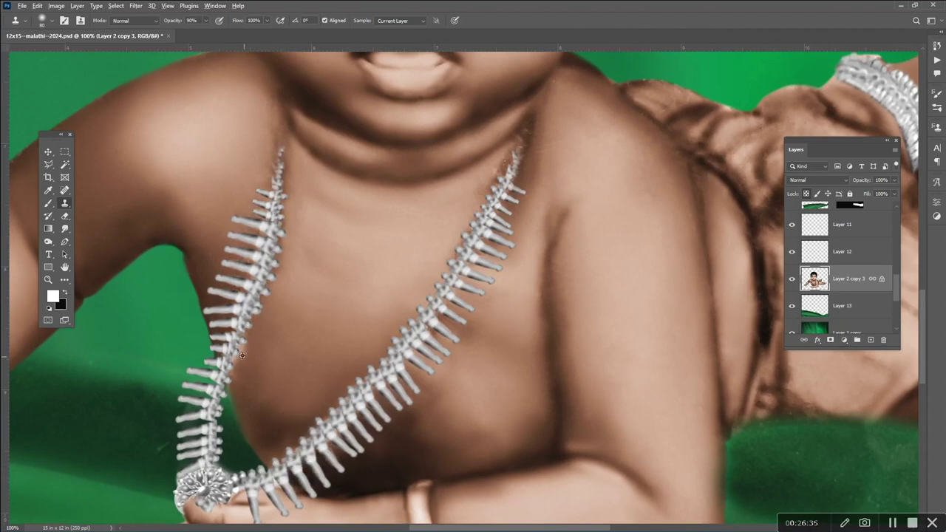
Pan across the chest and necklace, then up to the face and lips.
{"action": "left_click_drag", "start_coordinate": [253, 430], "coordinate": [335, 291]}
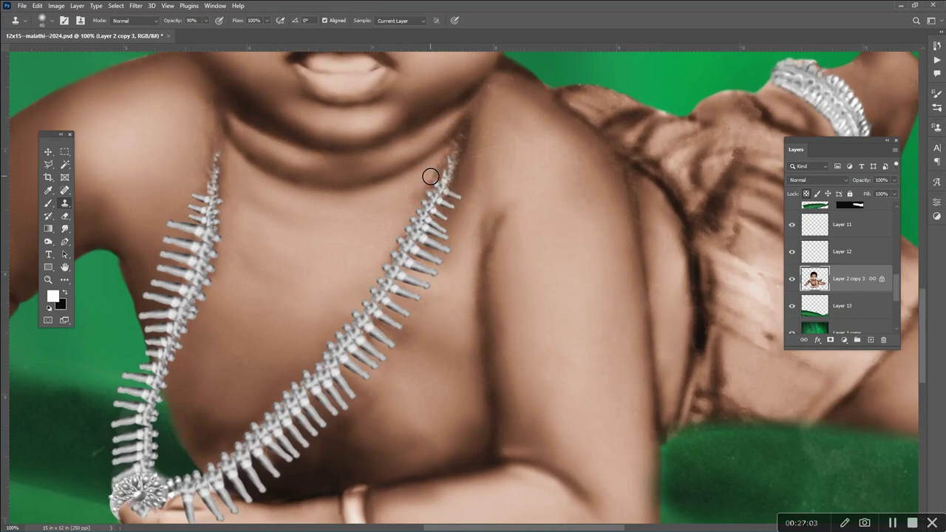
{"action": "left_click_drag", "start_coordinate": [229, 175], "coordinate": [429, 251]}
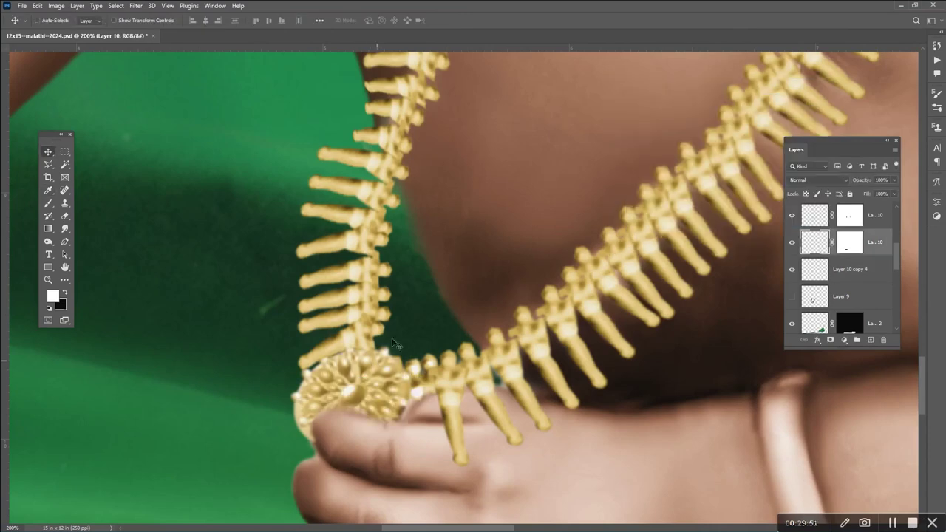
Pick the Smudge tool and bring the lower necklace into view.
{"action": "key", "text": "r"}
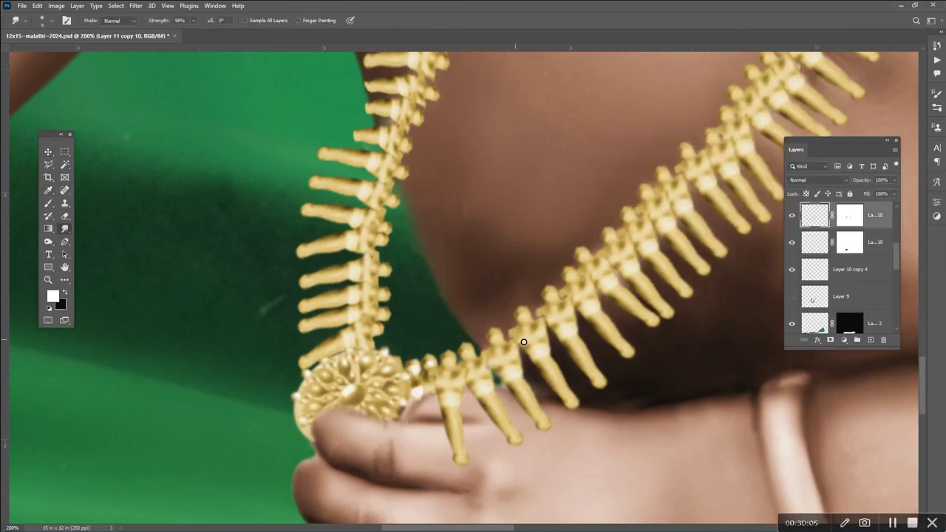
{"action": "left_click_drag", "start_coordinate": [524, 342], "coordinate": [510, 313]}
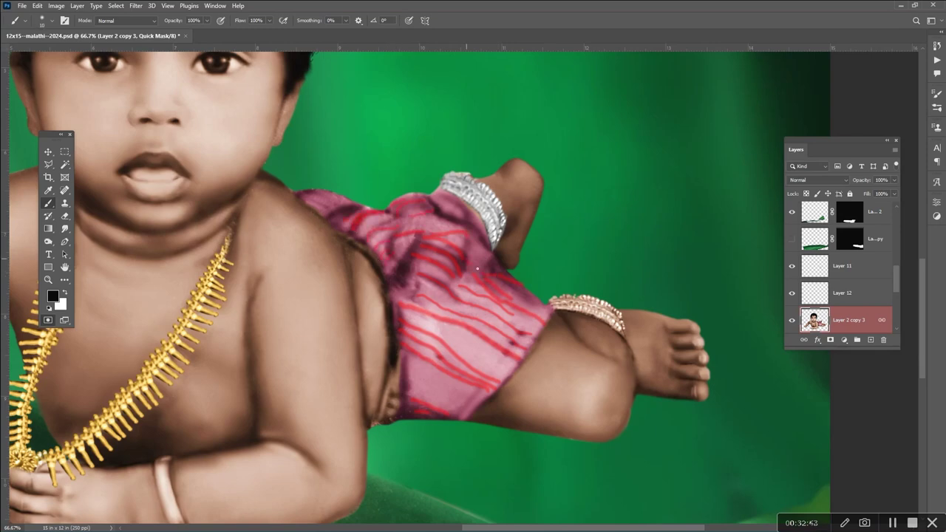
Recolour the quick-masked stripes darker toward purple and burn them deeper.
{"action": "key", "text": "q"}
{"action": "key", "text": "ctrl+u"}
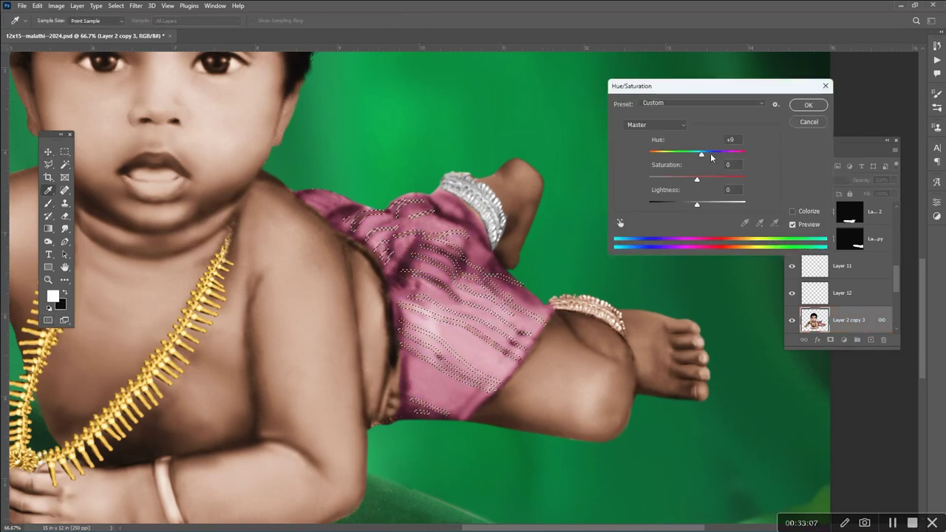
{"action": "left_click_drag", "start_coordinate": [704, 153], "coordinate": [692, 153]}
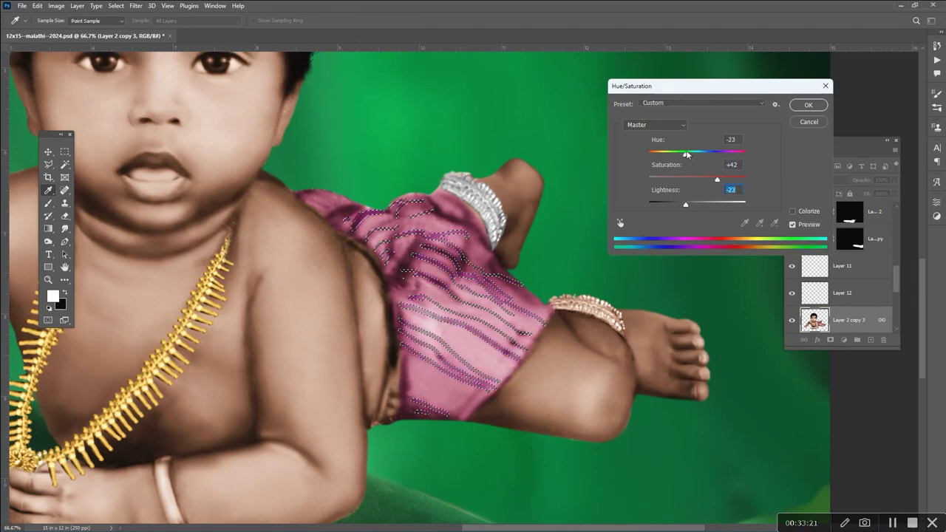
{"action": "left_click_drag", "start_coordinate": [697, 204], "coordinate": [681, 204]}
{"action": "left_click", "coordinate": [807, 108]}
{"action": "key", "text": "o"}
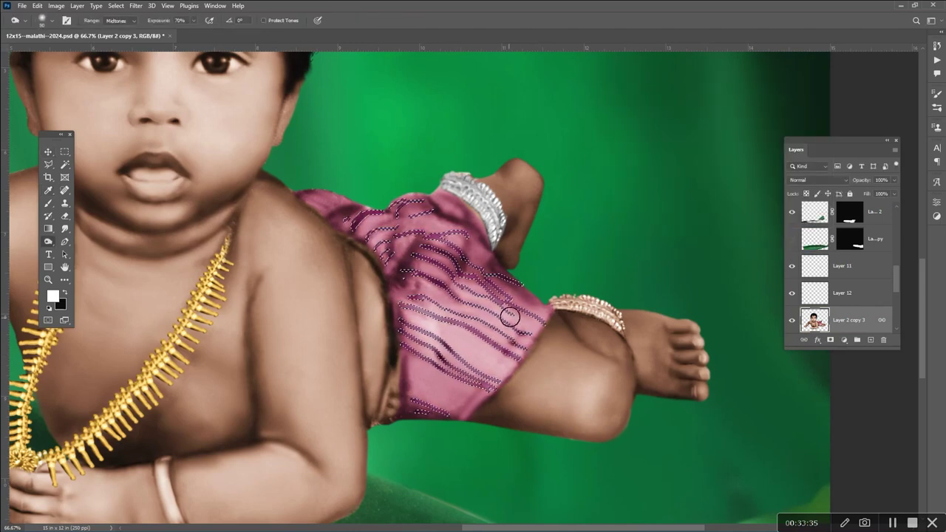
{"action": "right_click", "coordinate": [507, 313]}
{"action": "left_click_drag", "start_coordinate": [503, 365], "coordinate": [414, 222]}
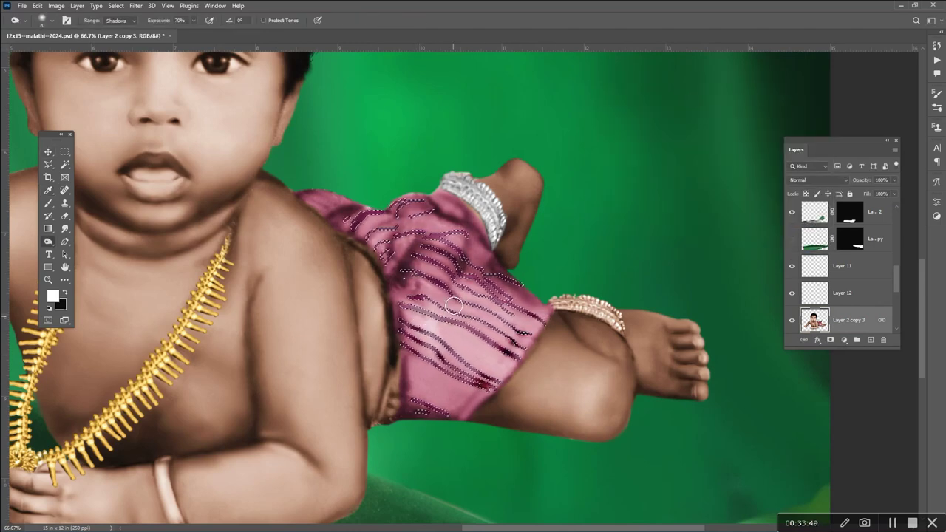
Dodge bright highlights across the upper and lower pink shorts.
{"action": "key", "text": "shift+o"}
{"action": "key", "text": "ctrl+h"}
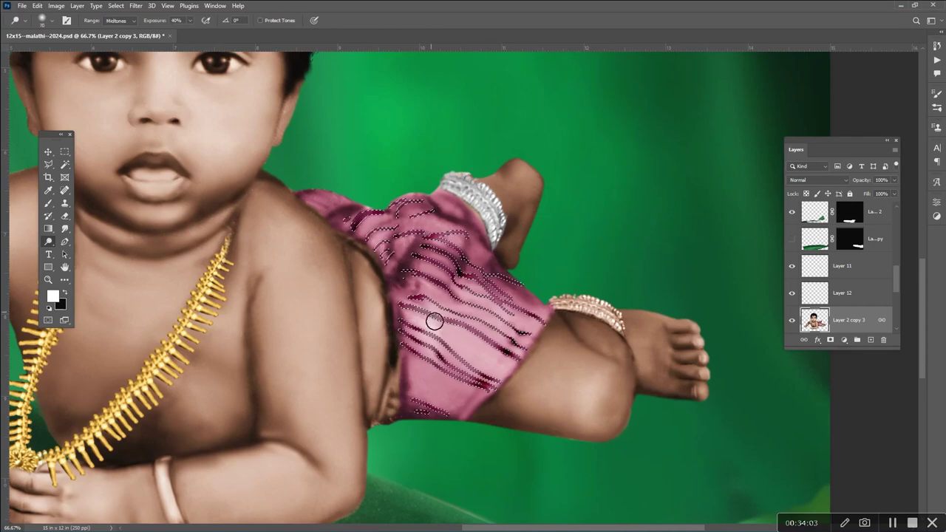
{"action": "mouse_move", "coordinate": [433, 321]}
{"action": "left_mouse_down"}
{"action": "mouse_move", "coordinate": [435, 309]}
{"action": "mouse_move", "coordinate": [537, 339]}
{"action": "left_mouse_up"}
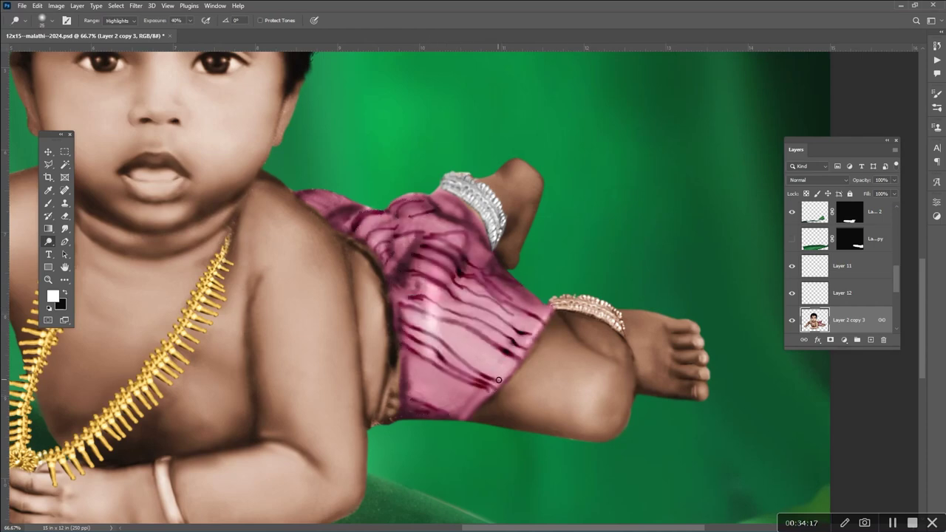
{"action": "left_click_drag", "start_coordinate": [499, 380], "coordinate": [387, 271]}
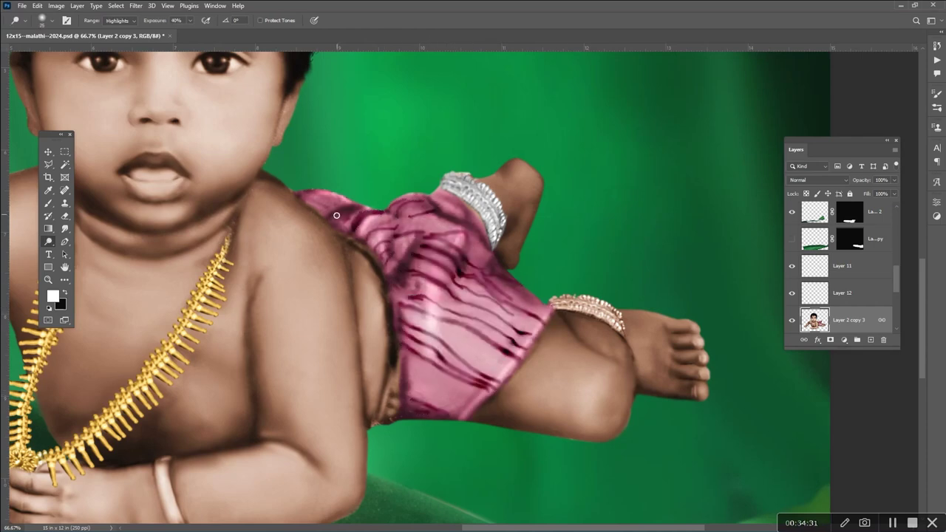
Clone-touch the shorts and sample their pink as the brush colour.
{"action": "key", "text": "s"}
{"action": "scroll", "coordinate": [485, 328], "scroll_direction": "up", "scroll_amount": 3}
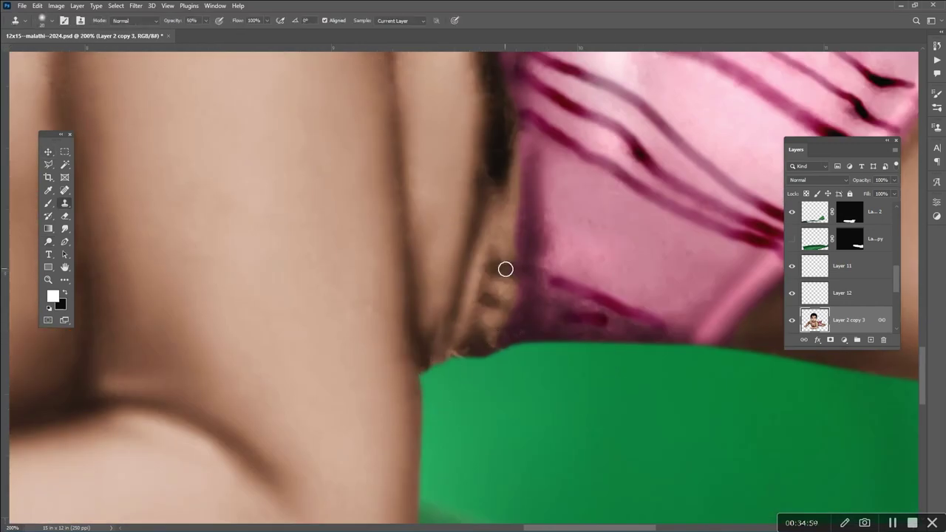
{"action": "key", "text": "b"}
{"action": "left_click", "coordinate": [583, 242], "text": "alt"}
Create a new empty layer for the cheek blush.
{"action": "scroll", "coordinate": [423, 150], "scroll_direction": "down", "scroll_amount": 2}
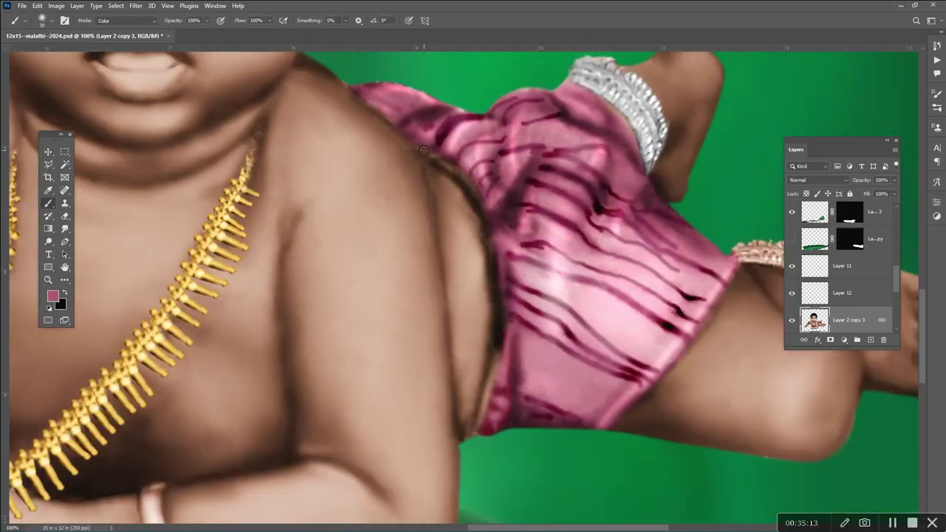
{"action": "key", "text": "bracketright"}
{"action": "key", "text": "bracketright"}
{"action": "key", "text": "bracketright"}
{"action": "scroll", "coordinate": [540, 354], "scroll_direction": "up", "scroll_amount": 5}
{"action": "left_click", "coordinate": [870, 339]}
{"action": "mouse_move", "coordinate": [610, 306]}
{"action": "left_mouse_down"}
{"action": "mouse_move", "coordinate": [591, 300]}
{"action": "mouse_move", "coordinate": [603, 319]}
{"action": "left_mouse_up"}
{"action": "key", "text": "ctrl+z"}
Paint light pink blush on both cheeks at 23% brush opacity.
{"action": "left_click", "coordinate": [52, 296]}
{"action": "left_click", "coordinate": [872, 106]}
{"action": "key", "text": "2"}
{"action": "key", "text": "3"}
{"action": "left_click_drag", "start_coordinate": [317, 310], "coordinate": [344, 258]}
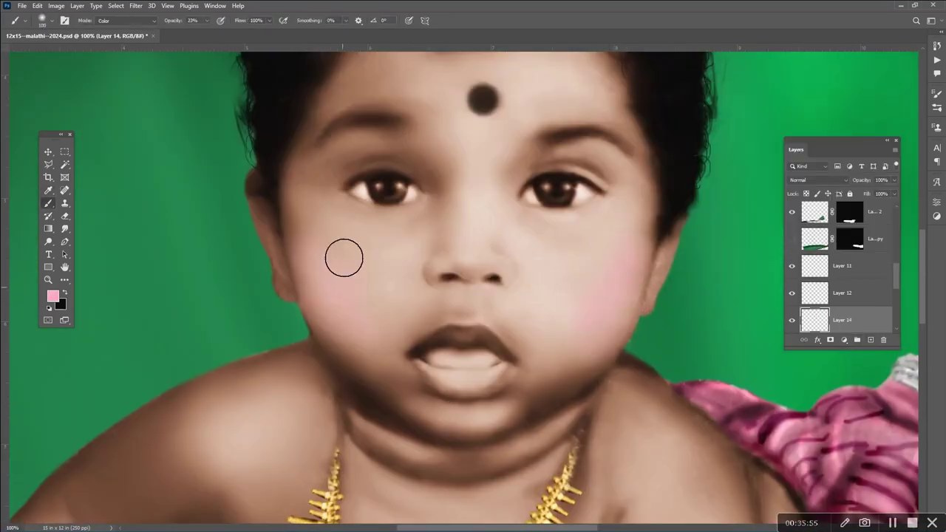
Set the blush layer to Color blend at 34% opacity and merge it down.
{"action": "left_click", "coordinate": [817, 179]}
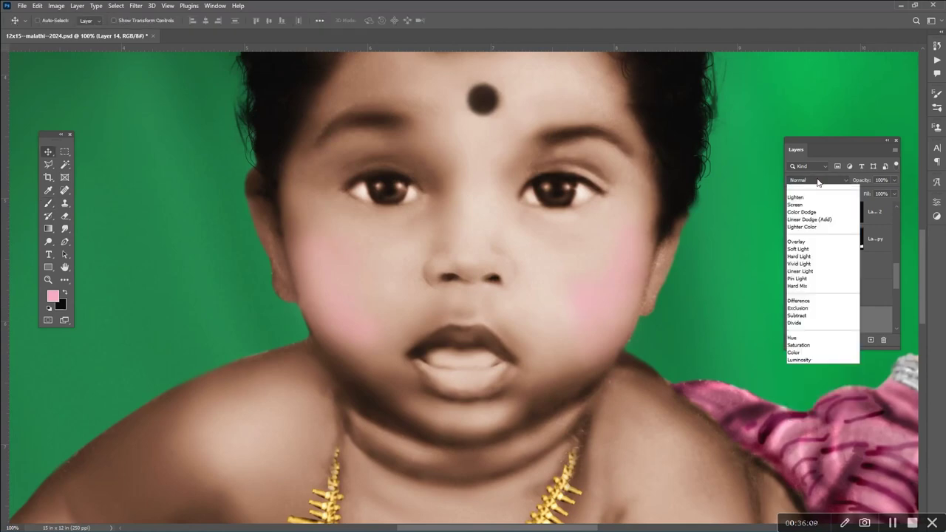
{"action": "left_click", "coordinate": [809, 346]}
{"action": "key", "text": "e"}
{"action": "key", "text": "v"}
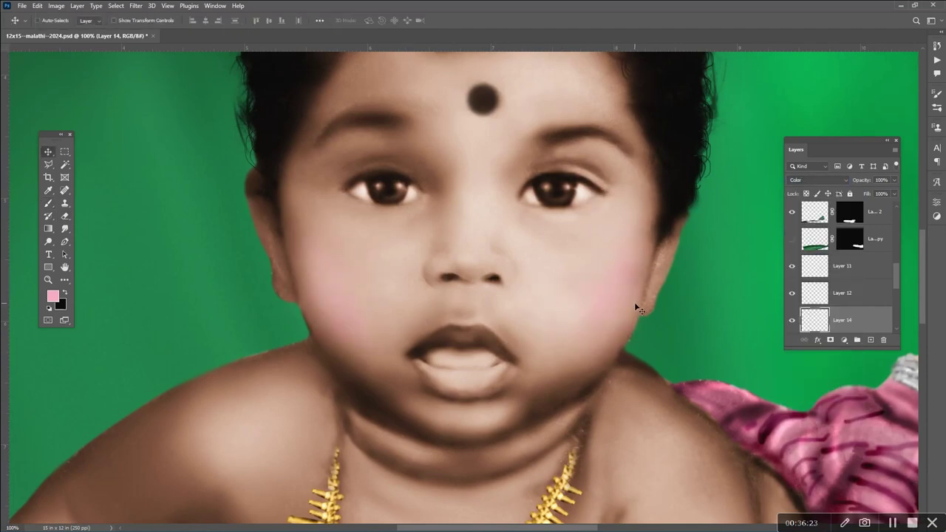
{"action": "key", "text": "3"}
{"action": "key", "text": "4"}
{"action": "key", "text": "ctrl+minus"}
{"action": "key", "text": "ctrl+e"}
Zoom in on the mouth with the Lasso tool ready.
{"action": "key", "text": "ctrl+plus"}
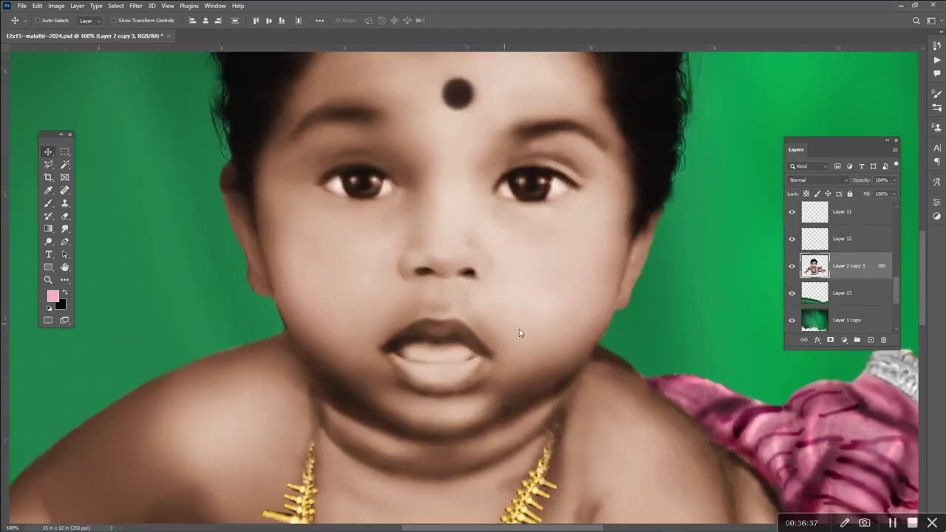
{"action": "key", "text": "l"}
{"action": "key", "text": "ctrl+plus"}
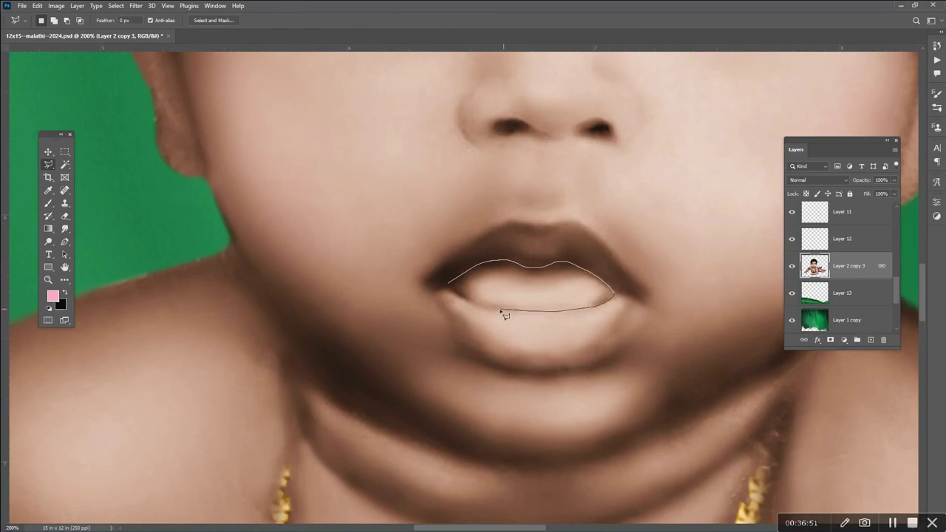
Select the lower lip and shift its hue toward pink with Hue/Saturation.
{"action": "left_click_drag", "start_coordinate": [505, 316], "coordinate": [501, 311]}
{"action": "key", "text": "shift+F6"}
{"action": "left_click", "coordinate": [612, 181]}
{"action": "key", "text": "ctrl+u"}
{"action": "left_click_drag", "start_coordinate": [697, 155], "coordinate": [699, 179]}
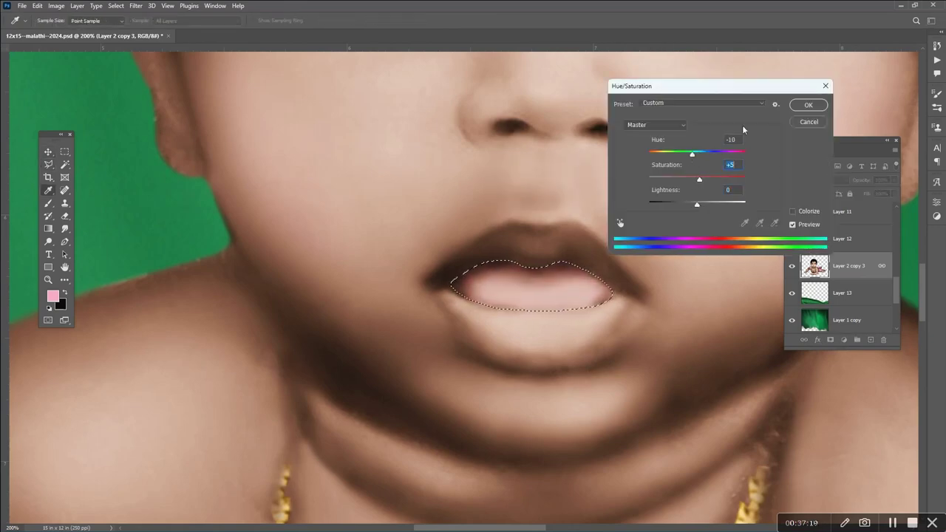
{"action": "key", "text": "Return"}
Lasso the upper lip and inner mouth and feather the selection by 3 px.
{"action": "left_click_drag", "start_coordinate": [428, 282], "coordinate": [436, 277]}
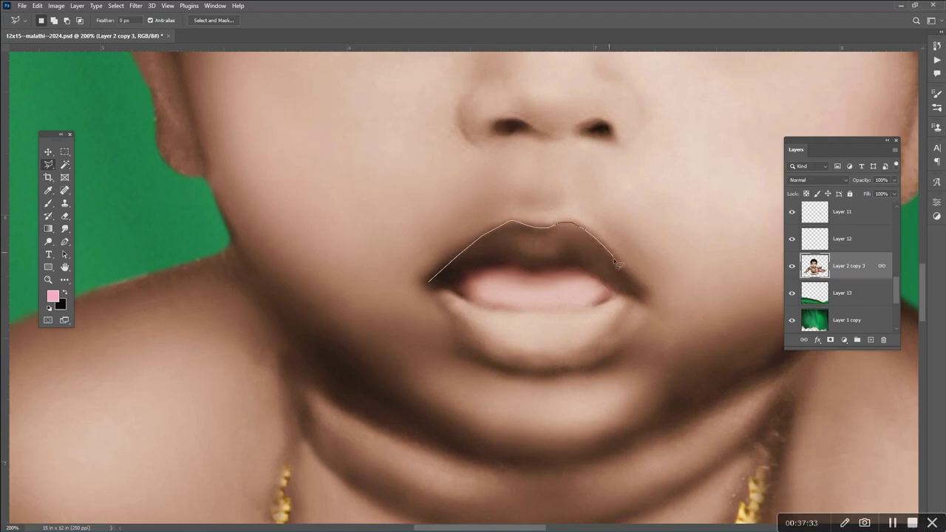
{"action": "mouse_move", "coordinate": [488, 349]}
{"action": "left_mouse_down"}
{"action": "mouse_move", "coordinate": [429, 281]}
{"action": "mouse_move", "coordinate": [573, 265]}
{"action": "left_mouse_up"}
{"action": "mouse_move", "coordinate": [539, 314]}
{"action": "left_mouse_down"}
{"action": "mouse_move", "coordinate": [449, 283]}
{"action": "mouse_move", "coordinate": [637, 287]}
{"action": "left_mouse_up"}
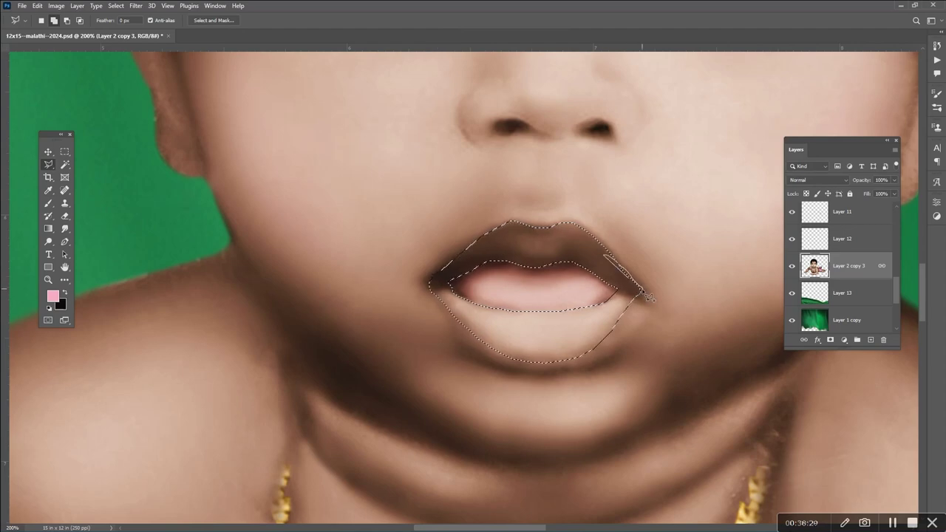
{"action": "left_click_drag", "start_coordinate": [647, 296], "coordinate": [641, 292]}
{"action": "key", "text": "shift+F6"}
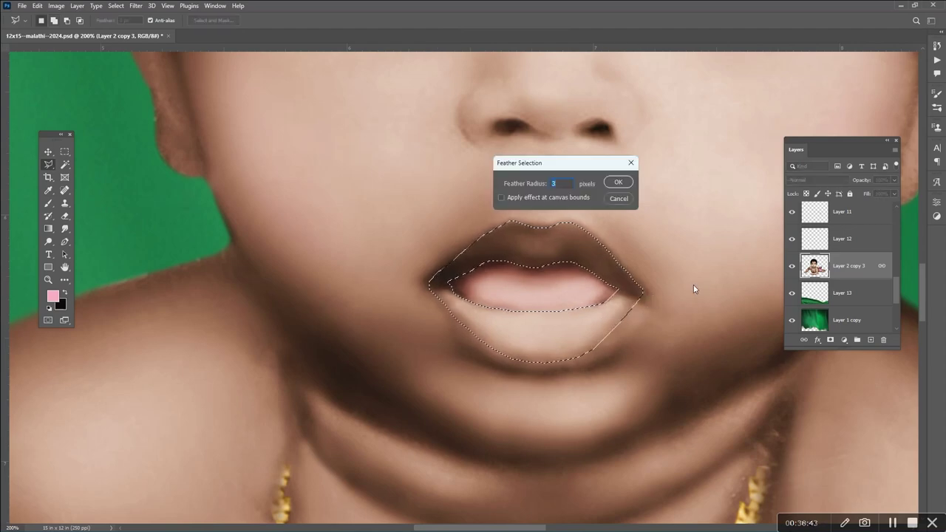
{"action": "key", "text": "Return"}
Shift the lips pinker via Hue/Saturation and paint them in Multiply mode.
{"action": "key", "text": "ctrl+u"}
{"action": "left_click_drag", "start_coordinate": [697, 155], "coordinate": [692, 158]}
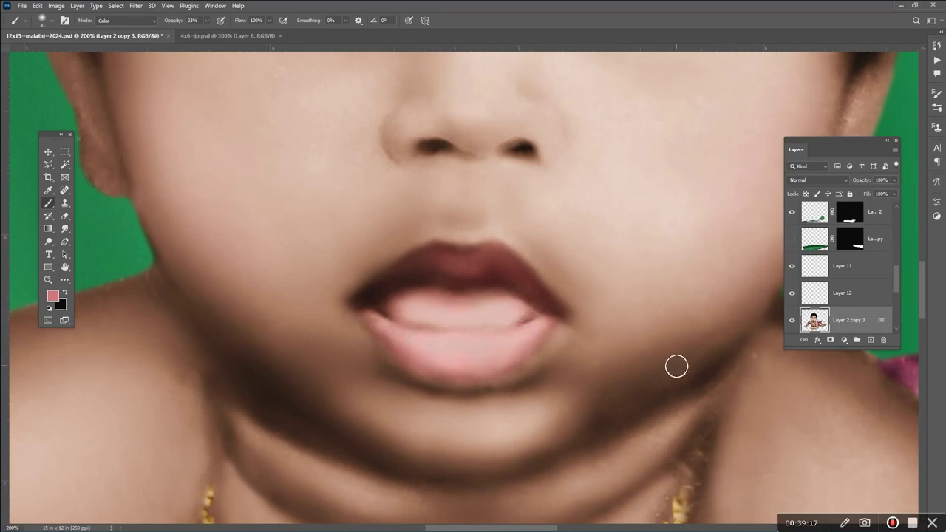
{"action": "right_click", "coordinate": [595, 340], "text": "shift"}
{"action": "left_click", "coordinate": [637, 83]}
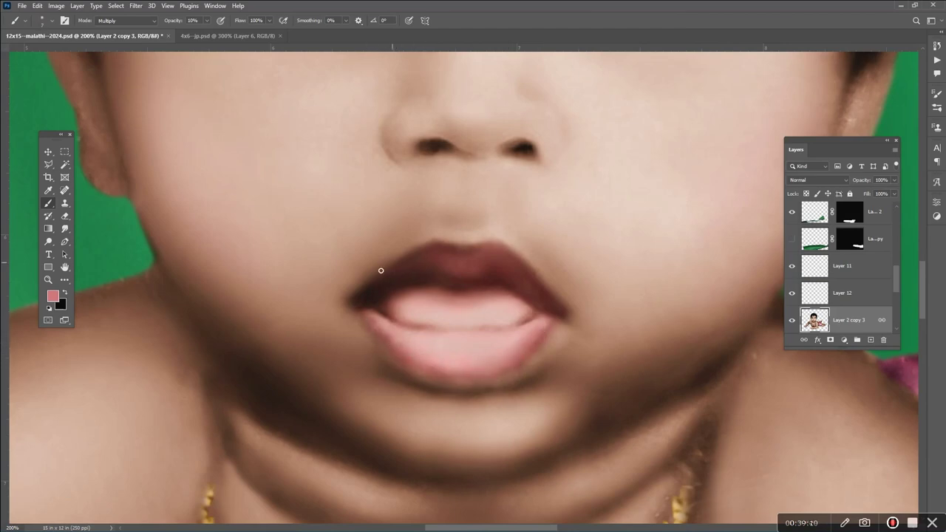
{"action": "key", "text": "s"}
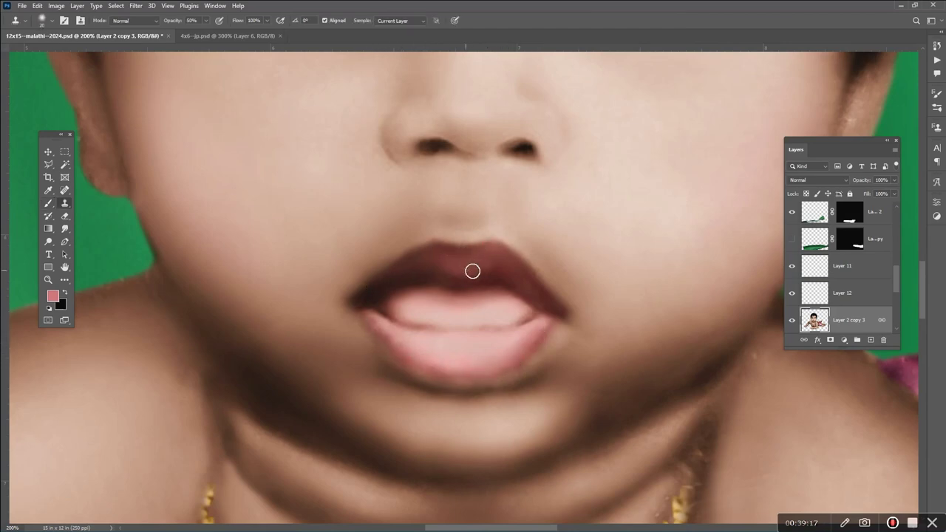
{"action": "key", "text": "b"}
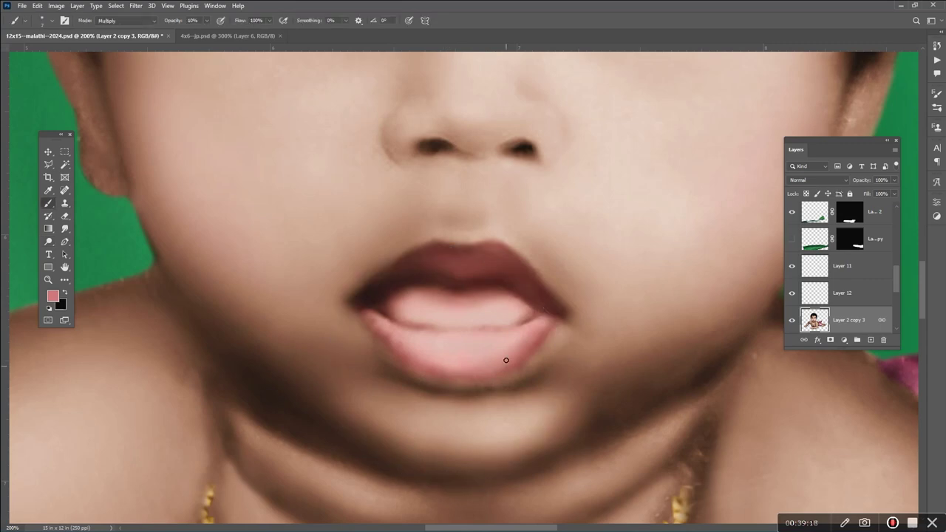
Start a Polygonal Lasso outline around the shorts.
{"action": "scroll", "coordinate": [463, 376], "scroll_direction": "down", "scroll_amount": 3}
{"action": "scroll", "coordinate": [510, 299], "scroll_direction": "up", "scroll_amount": 1}
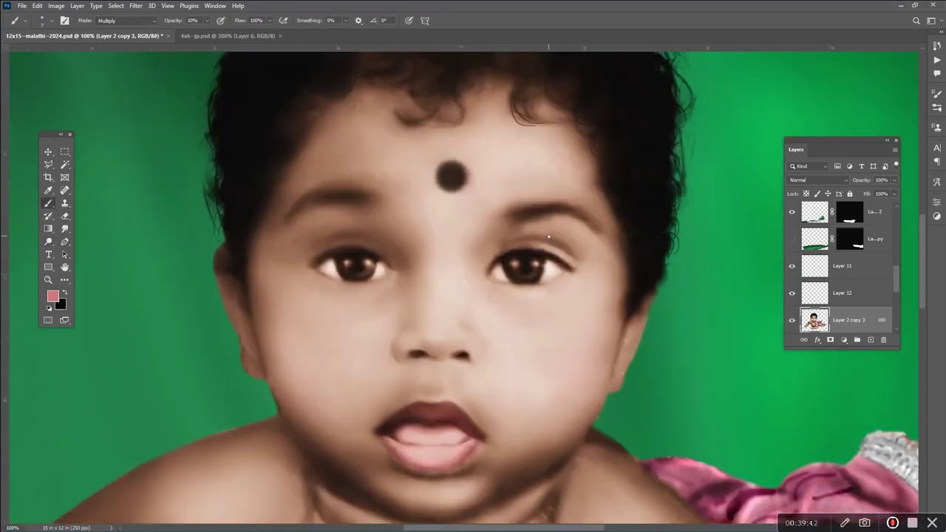
{"action": "scroll", "coordinate": [510, 296], "scroll_direction": "down", "scroll_amount": 1}
{"action": "key", "text": "l"}
{"action": "left_click", "coordinate": [558, 244]}
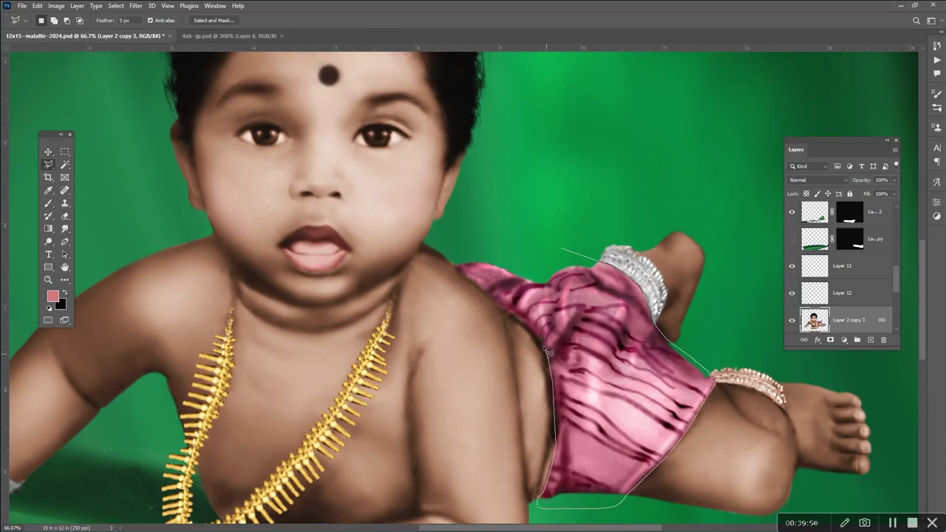
Recolour the shorts teal: Hue +180, Saturation -48, Lightness -10.
{"action": "key", "text": "ctrl+u"}
{"action": "key", "text": "shift+Up"}
{"action": "key", "text": "shift+Up"}
{"action": "key", "text": "shift+Up"}
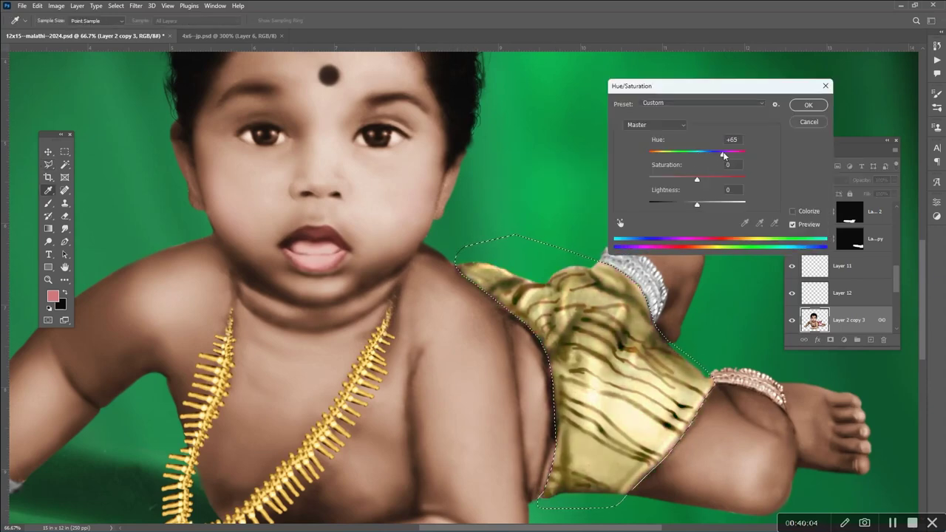
{"action": "key", "text": "shift+Up"}
{"action": "key", "text": "shift+Up"}
{"action": "key", "text": "shift+Up"}
{"action": "key", "text": "shift+Up"}
{"action": "key", "text": "shift+Up"}
{"action": "key", "text": "shift+Up"}
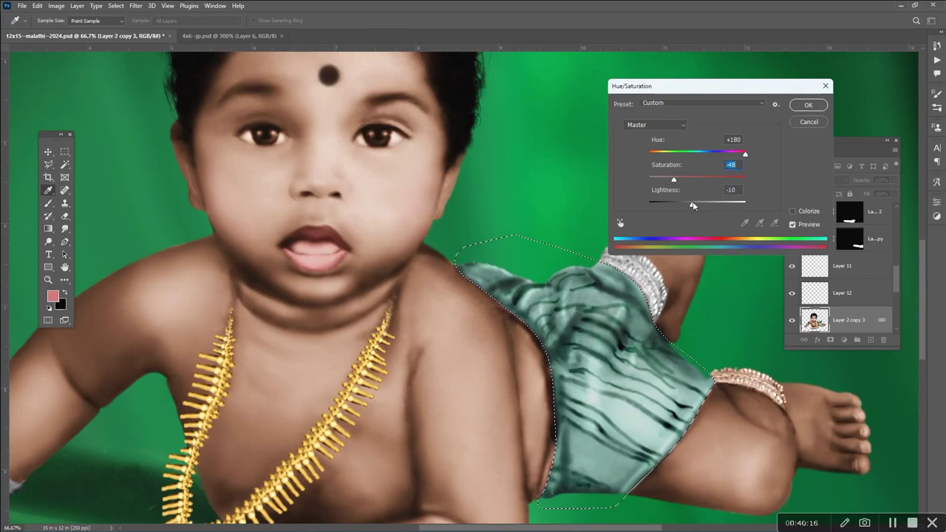
{"action": "key", "text": "Return"}
{"action": "key", "text": "v"}
{"action": "scroll", "coordinate": [509, 325], "scroll_direction": "up", "scroll_amount": 1}
{"action": "key", "text": "e"}
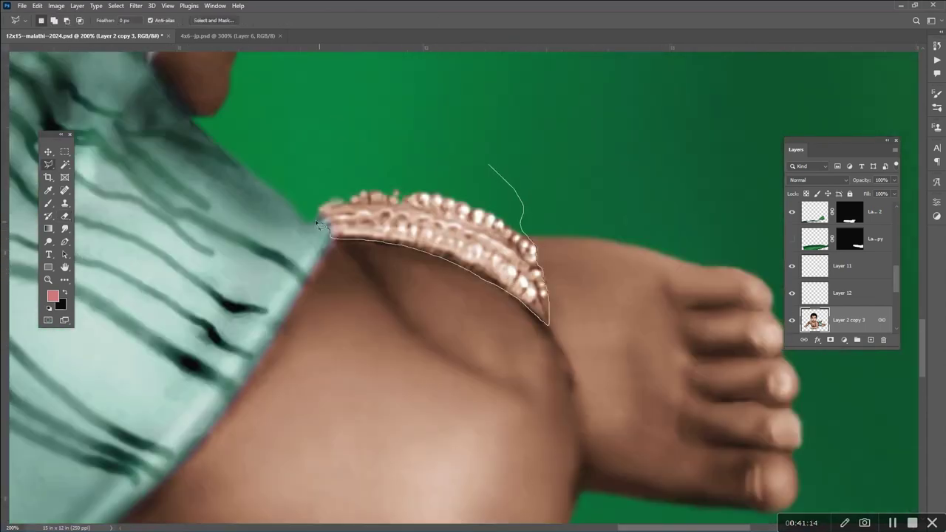
Lasso the anklet and shift its Hue/Saturation toward silver.
{"action": "left_click_drag", "start_coordinate": [320, 224], "coordinate": [484, 157]}
{"action": "key", "text": "ctrl+minus"}
{"action": "key", "text": "ctrl+u"}
{"action": "mouse_move", "coordinate": [714, 153]}
{"action": "left_mouse_down"}
{"action": "mouse_move", "coordinate": [684, 153]}
{"action": "mouse_move", "coordinate": [682, 178]}
{"action": "left_mouse_up"}
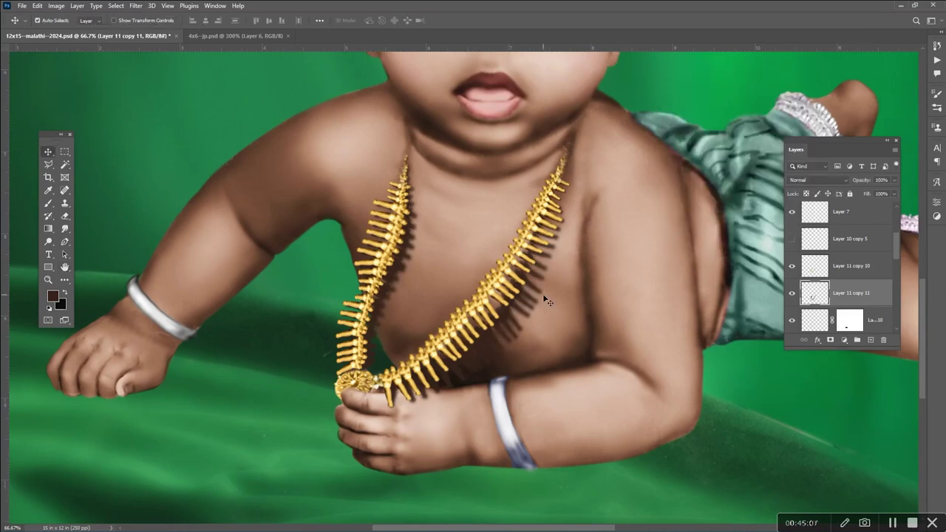
Select around an eye, then show the original photo and fabric shadow layers.
{"action": "key", "text": "e"}
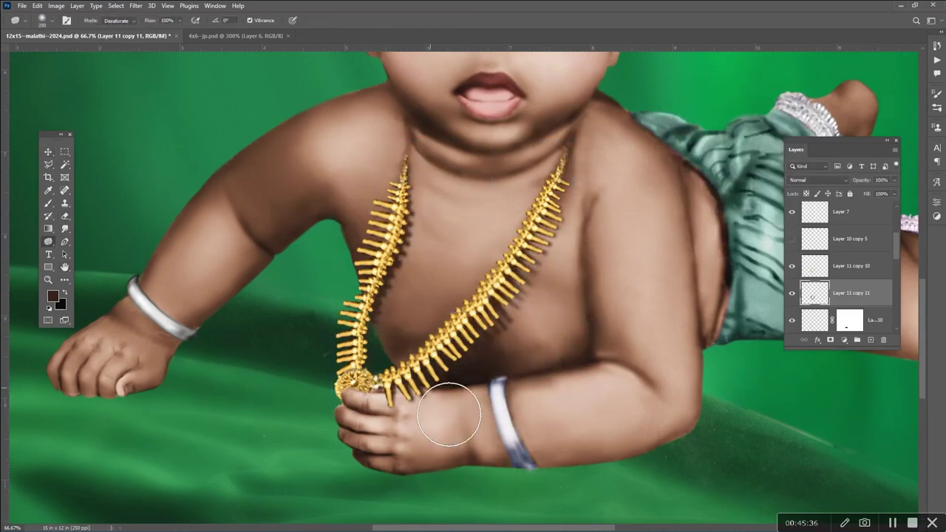
{"action": "scroll", "coordinate": [449, 415], "scroll_direction": "up", "scroll_amount": 1}
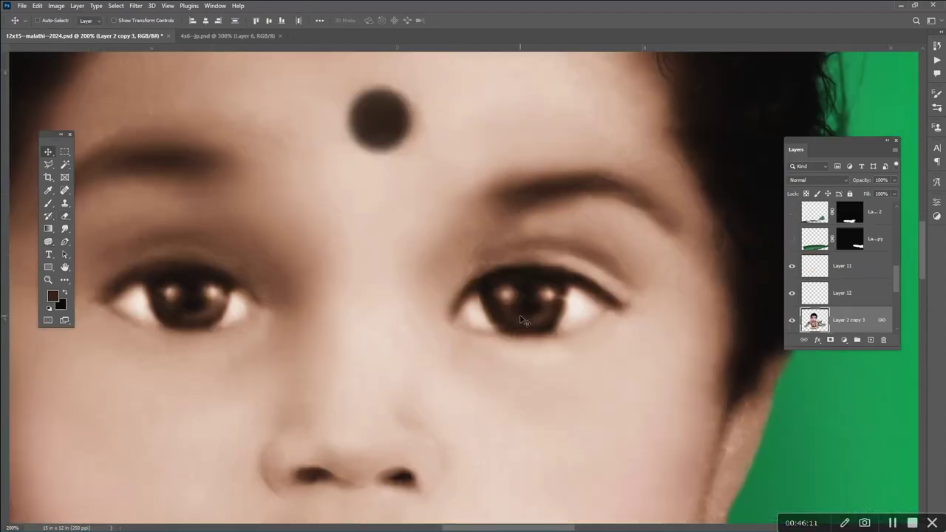
{"action": "left_click_drag", "start_coordinate": [452, 317], "coordinate": [537, 273]}
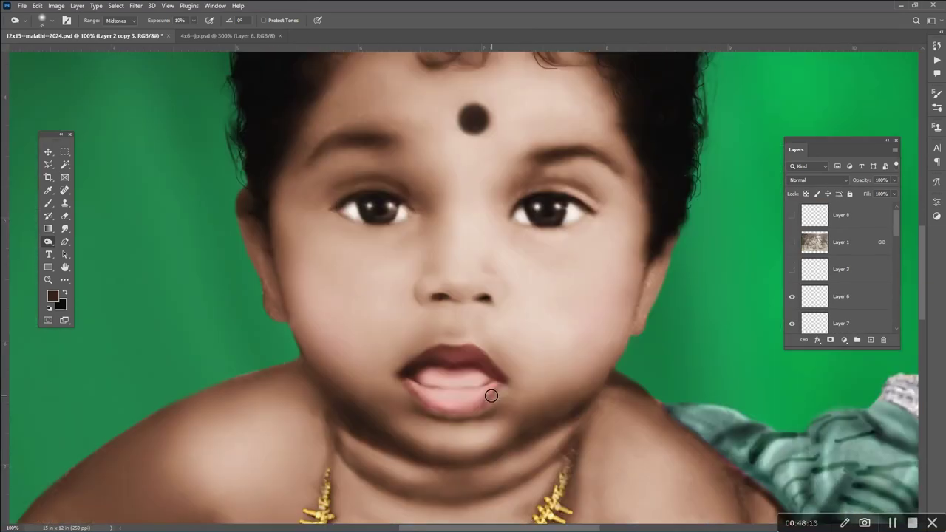
{"action": "left_click", "coordinate": [792, 241]}
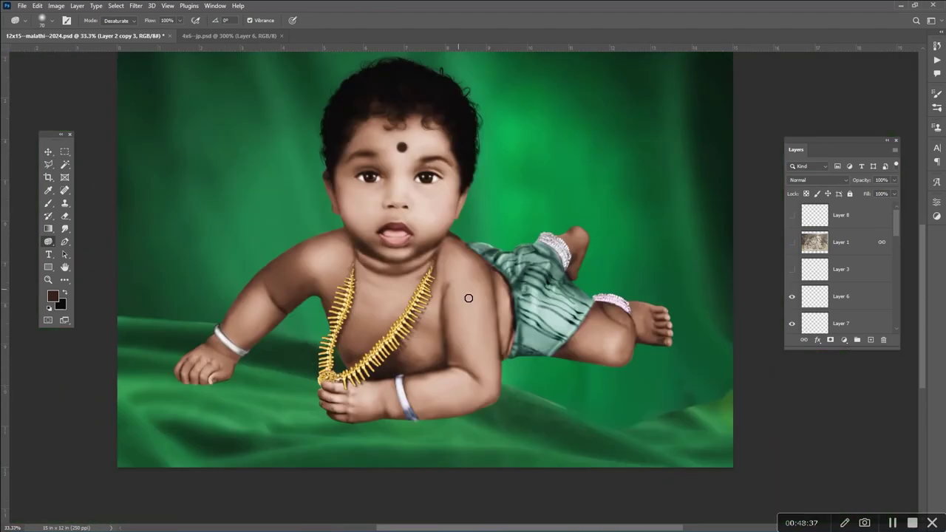
{"action": "left_click_drag", "start_coordinate": [793, 297], "coordinate": [791, 268]}
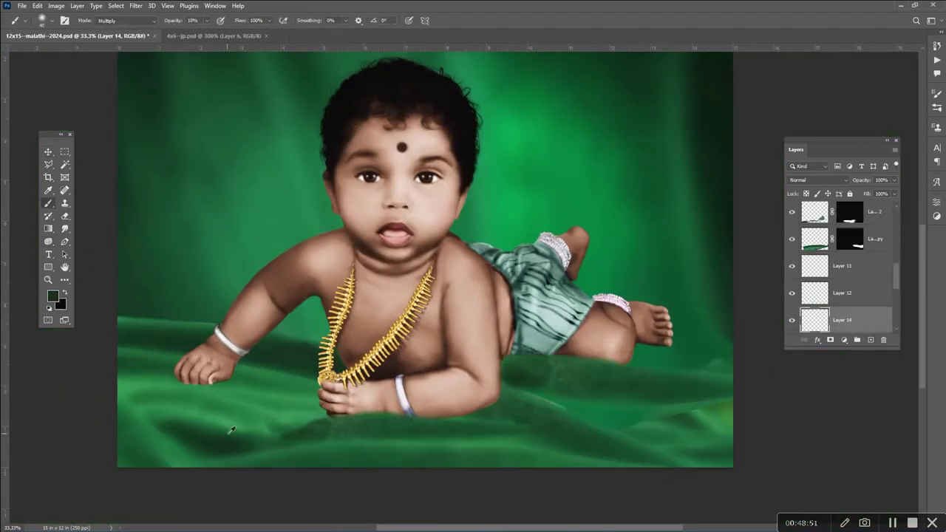
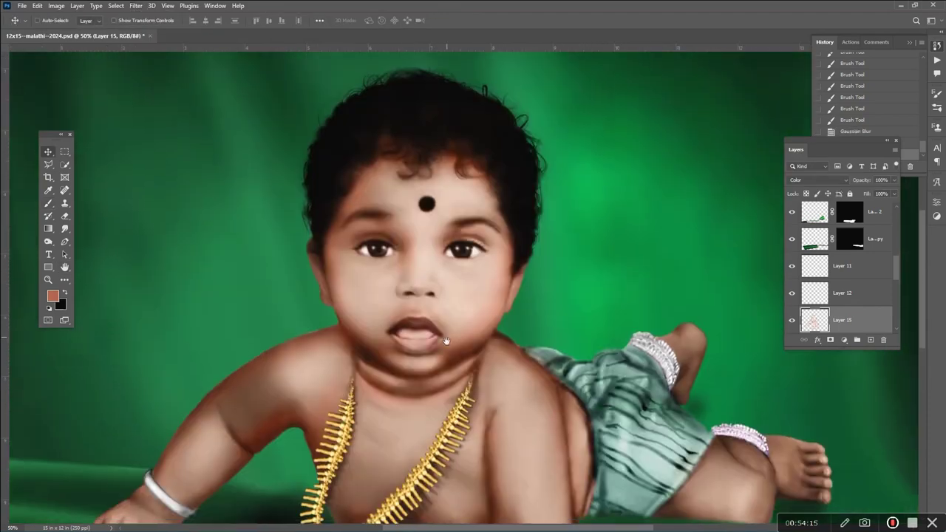
Cycle Layer 15's blend mode to Soft Light and apply the Gaussian Blur.
{"action": "key", "text": "shift+plus"}
{"action": "key", "text": "shift+plus"}
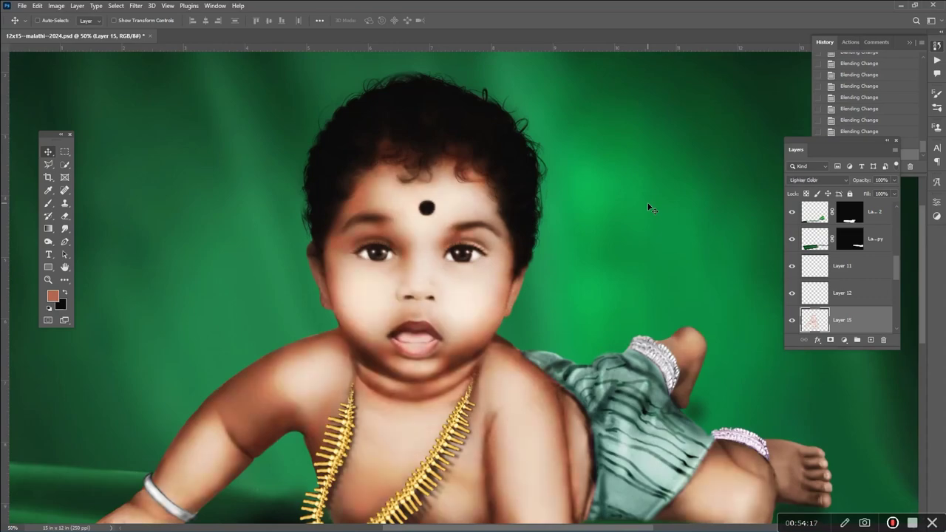
{"action": "key", "text": "shift+plus"}
{"action": "key", "text": "shift+plus"}
{"action": "key", "text": "shift+plus"}
{"action": "key", "text": "shift+minus"}
{"action": "key", "text": "shift+minus"}
{"action": "key", "text": "shift+minus"}
{"action": "key", "text": "shift+minus"}
{"action": "key", "text": "shift+minus"}
{"action": "key", "text": "shift+minus"}
{"action": "key", "text": "shift+minus"}
{"action": "key", "text": "shift+minus"}
{"action": "key", "text": "shift+minus"}
{"action": "key", "text": "shift+minus"}
{"action": "key", "text": "shift+minus"}
{"action": "key", "text": "shift+minus"}
{"action": "key", "text": "shift+minus"}
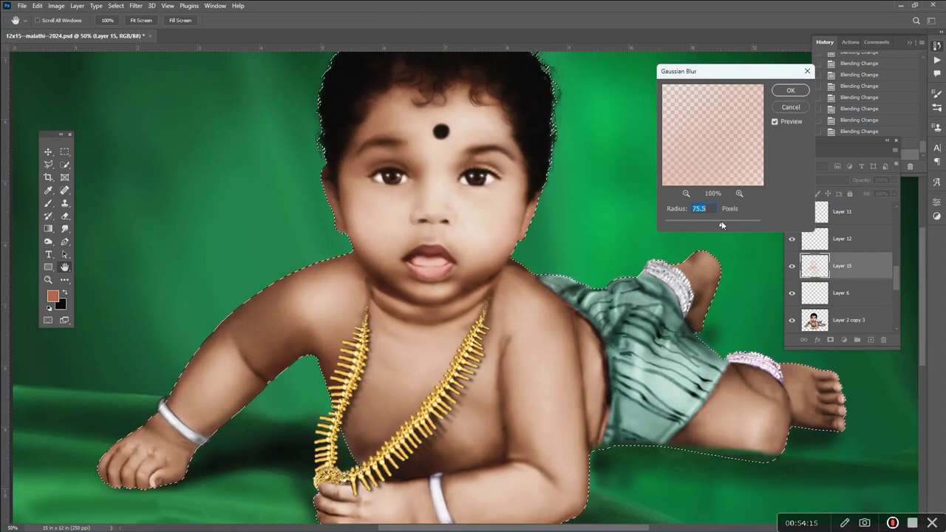
{"action": "key", "text": "Escape"}
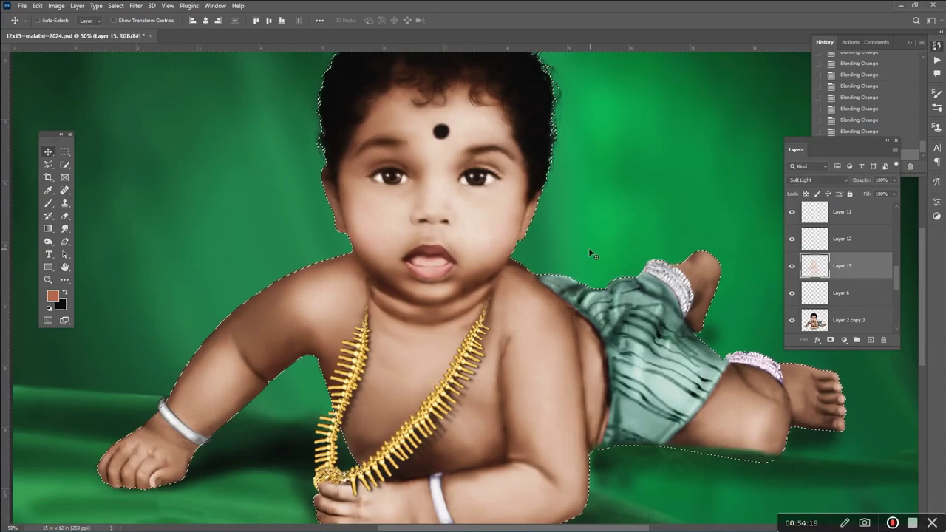
{"action": "key", "text": "ctrl+minus"}
{"action": "key", "text": "ctrl+minus"}
{"action": "key", "text": "ctrl+plus"}
Compare the skin with Layer 15 hidden and make Layer 6's bindi visible.
{"action": "left_click", "coordinate": [792, 265]}
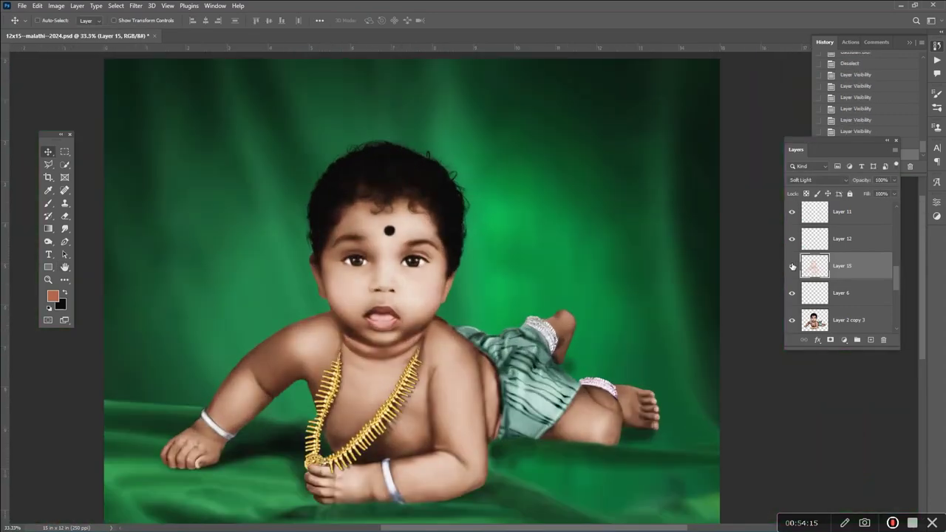
{"action": "key", "text": "e"}
{"action": "key", "text": "ctrl+plus"}
{"action": "left_click", "coordinate": [792, 295]}
{"action": "left_click", "coordinate": [792, 215]}
{"action": "scroll", "coordinate": [828, 236], "scroll_direction": "up", "scroll_amount": 5}
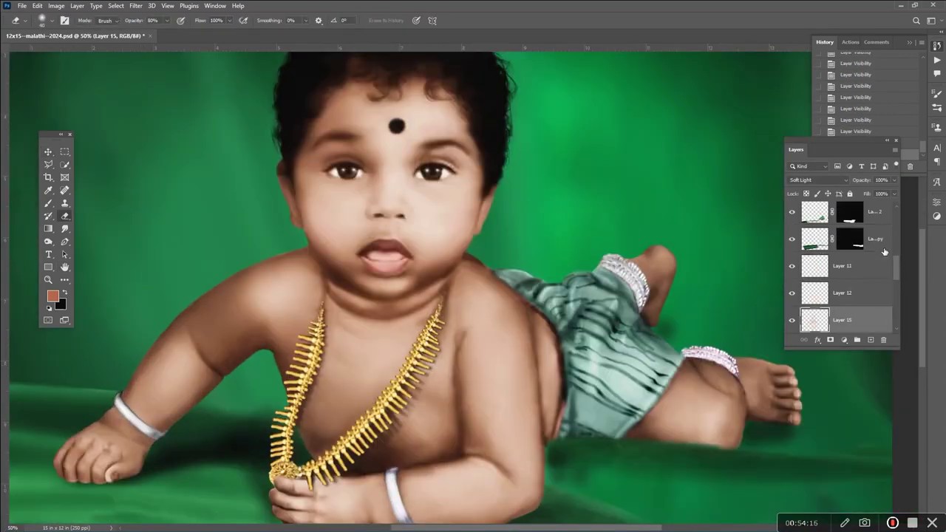
{"action": "scroll", "coordinate": [829, 237], "scroll_direction": "down", "scroll_amount": 3}
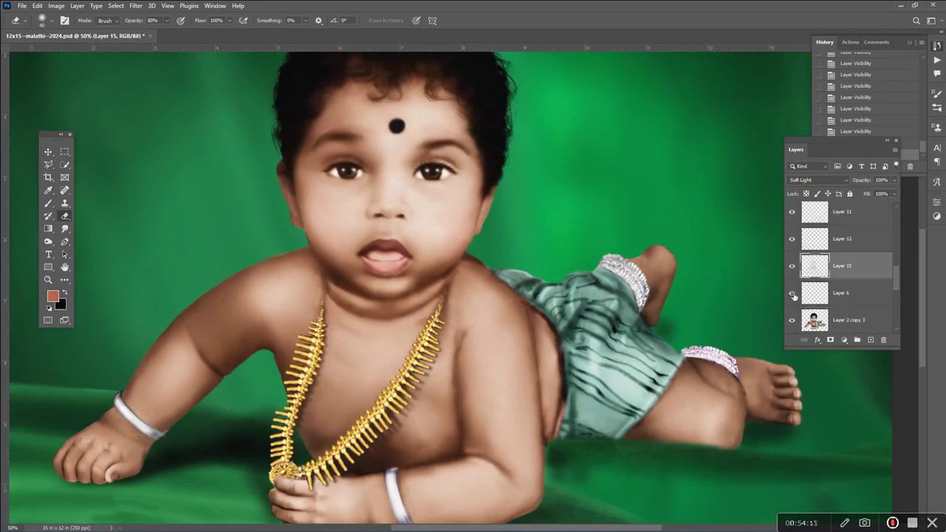
Move Layer 15 below Layer 6 and compare the image with Layer 2 copy 3 hidden.
{"action": "key", "text": "ctrl+bracketleft"}
{"action": "key", "text": "ctrl+comma"}
{"action": "key", "text": "ctrl+comma"}
{"action": "key", "text": "o"}
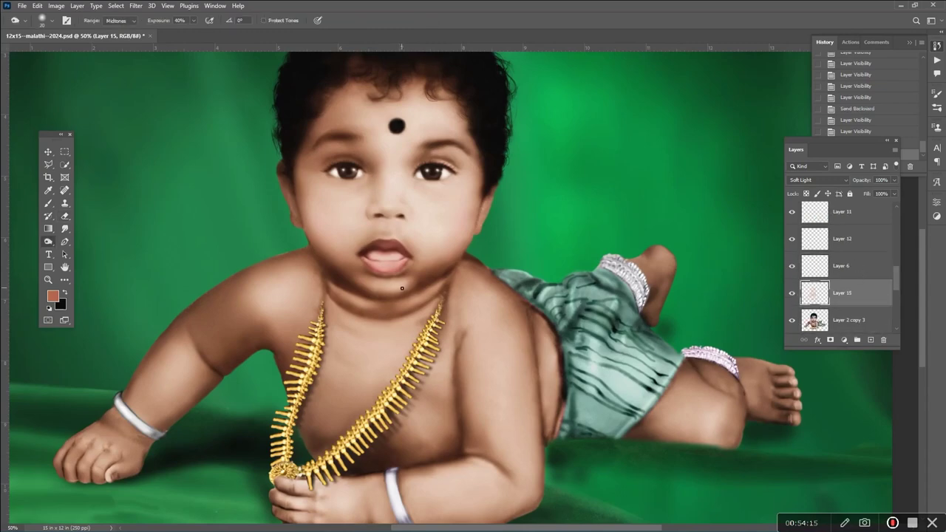
{"action": "left_click", "coordinate": [792, 321]}
Inspect the face, chest and necklace at various zooms, then select Layer 2 copy 3.
{"action": "key", "text": "ctrl+minus"}
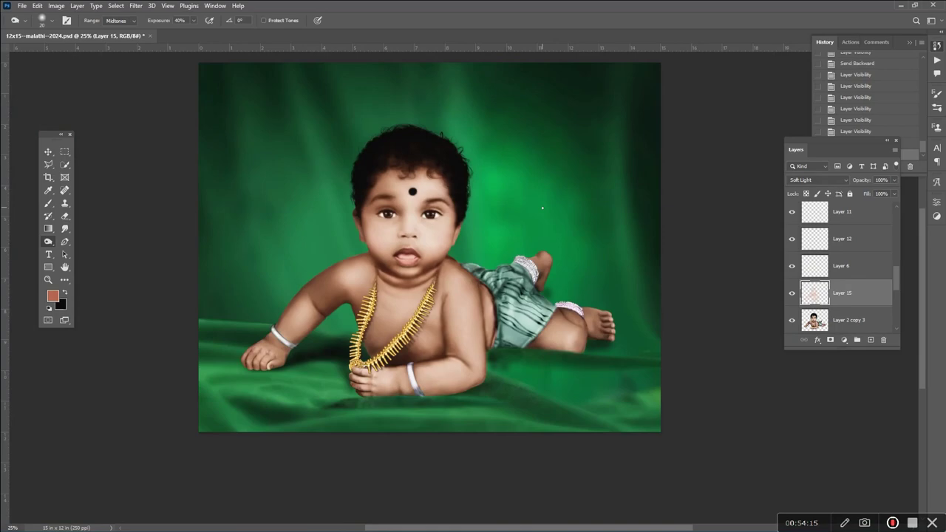
{"action": "key", "text": "ctrl+plus"}
{"action": "key", "text": "ctrl+plus"}
{"action": "key", "text": "ctrl+plus"}
{"action": "key", "text": "ctrl+plus"}
{"action": "key", "text": "ctrl+plus"}
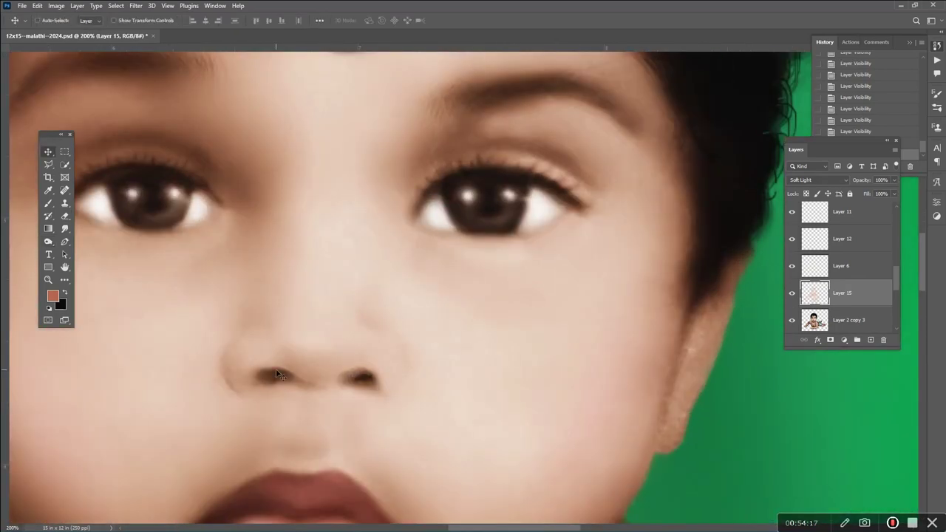
{"action": "scroll", "coordinate": [310, 200], "scroll_direction": "left", "scroll_amount": 5}
{"action": "scroll", "coordinate": [575, 306], "scroll_direction": "down", "scroll_amount": 5}
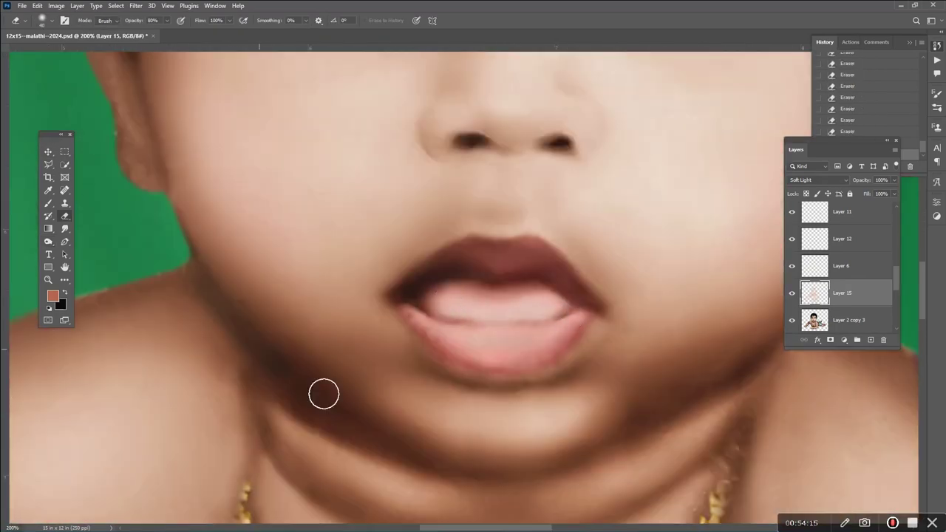
{"action": "key", "text": "ctrl+minus"}
{"action": "scroll", "coordinate": [384, 222], "scroll_direction": "down", "scroll_amount": 5}
{"action": "scroll", "coordinate": [384, 221], "scroll_direction": "left", "scroll_amount": 3}
{"action": "scroll", "coordinate": [622, 226], "scroll_direction": "up", "scroll_amount": 3}
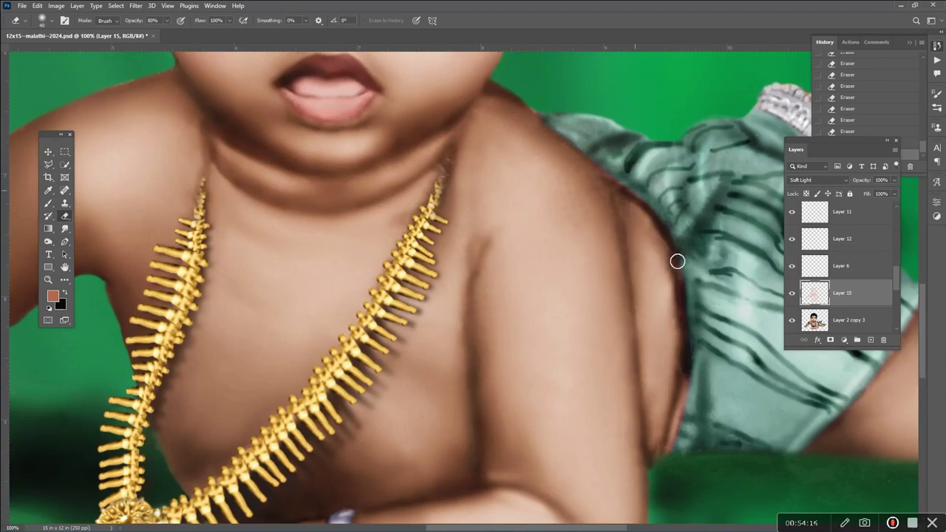
{"action": "scroll", "coordinate": [676, 261], "scroll_direction": "up", "scroll_amount": 5}
{"action": "key", "text": "ctrl+minus"}
{"action": "key", "text": "ctrl+minus"}
{"action": "key", "text": "ctrl+minus"}
{"action": "key", "text": "ctrl+plus"}
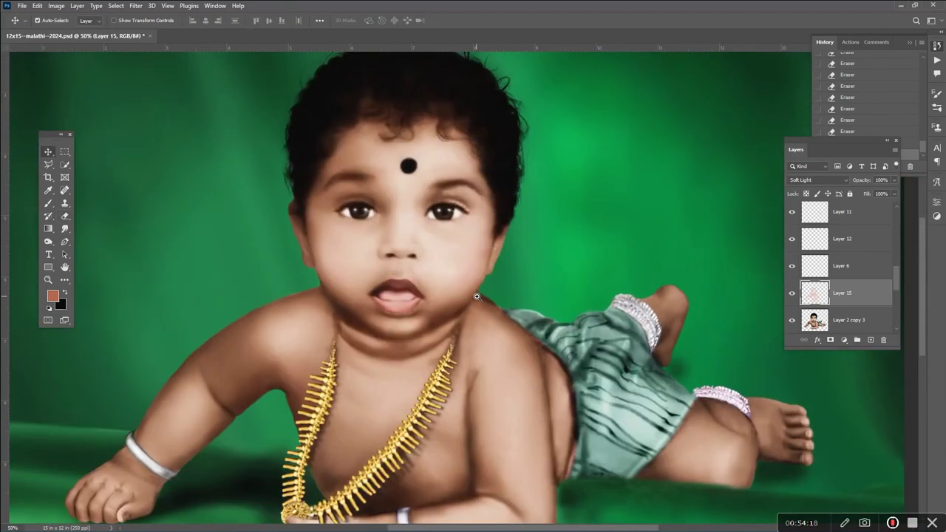
{"action": "left_click", "coordinate": [850, 320]}
Duplicate Layer 2 copy 3 and hide the original layer.
{"action": "key", "text": "ctrl+j"}
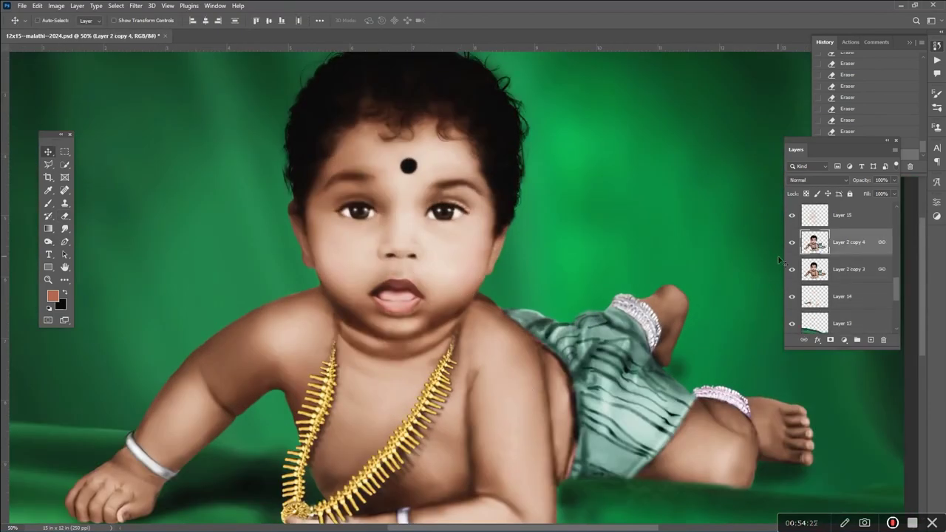
{"action": "left_click", "coordinate": [792, 291]}
{"action": "left_click", "coordinate": [402, 180], "text": "ctrl"}
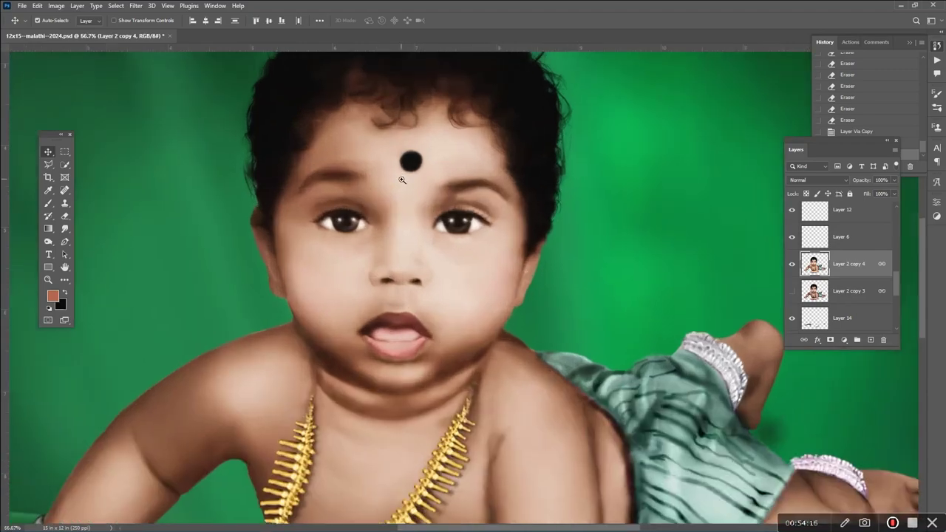
{"action": "left_click_drag", "start_coordinate": [589, 326], "coordinate": [585, 229]}
Erase stray edges around the hand with the eraser at 60% strength.
{"action": "key", "text": "ctrl+plus"}
{"action": "scroll", "coordinate": [288, 380], "scroll_direction": "left", "scroll_amount": 5}
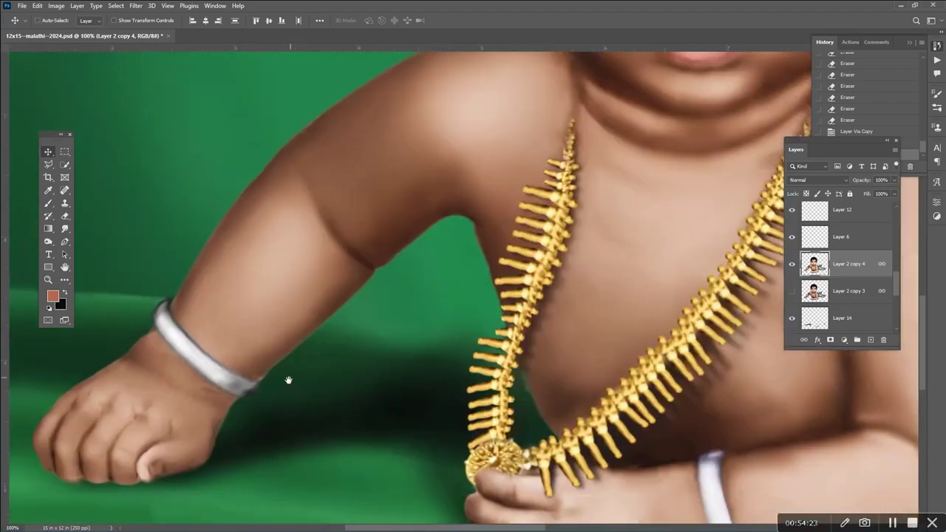
{"action": "key", "text": "ctrl+plus"}
{"action": "key", "text": "e"}
{"action": "left_click_drag", "start_coordinate": [350, 378], "coordinate": [370, 354]}
{"action": "scroll", "coordinate": [391, 335], "scroll_direction": "down", "scroll_amount": 3}
{"action": "scroll", "coordinate": [391, 336], "scroll_direction": "left", "scroll_amount": 3}
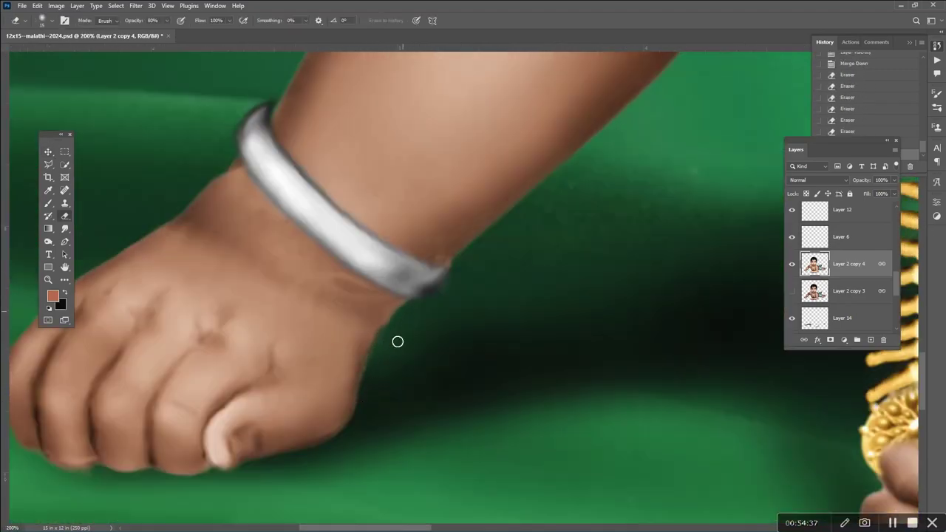
{"action": "scroll", "coordinate": [398, 341], "scroll_direction": "left", "scroll_amount": 5}
{"action": "scroll", "coordinate": [407, 422], "scroll_direction": "down", "scroll_amount": 1}
Paint a dark shadow under the fist on Layer 14.
{"action": "left_click", "coordinate": [845, 319]}
{"action": "key", "text": "b"}
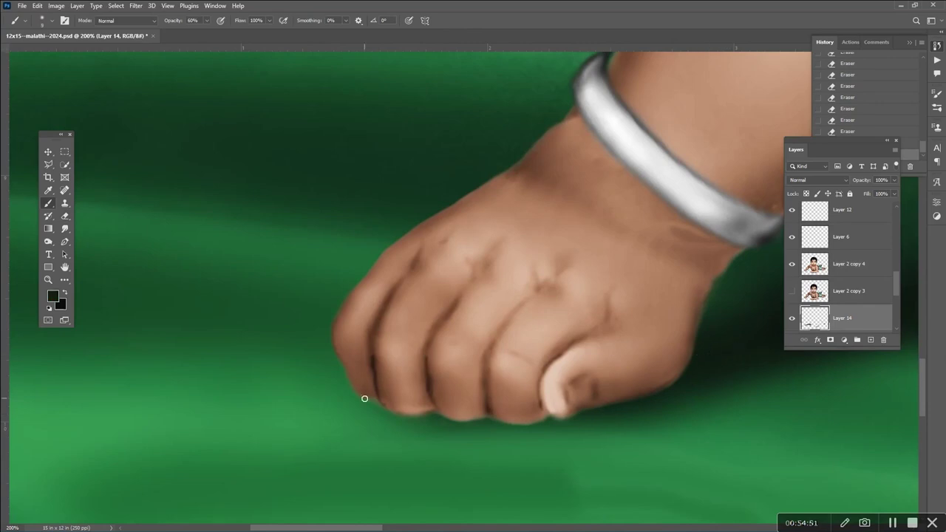
{"action": "left_click_drag", "start_coordinate": [364, 398], "coordinate": [594, 433]}
{"action": "scroll", "coordinate": [686, 376], "scroll_direction": "left", "scroll_amount": 3}
{"action": "scroll", "coordinate": [687, 376], "scroll_direction": "up", "scroll_amount": 2}
Clone wrist skin over the dark edge on Layer 2 copy 4 and lock its transparency.
{"action": "key", "text": "alt+bracketright"}
{"action": "key", "text": "s"}
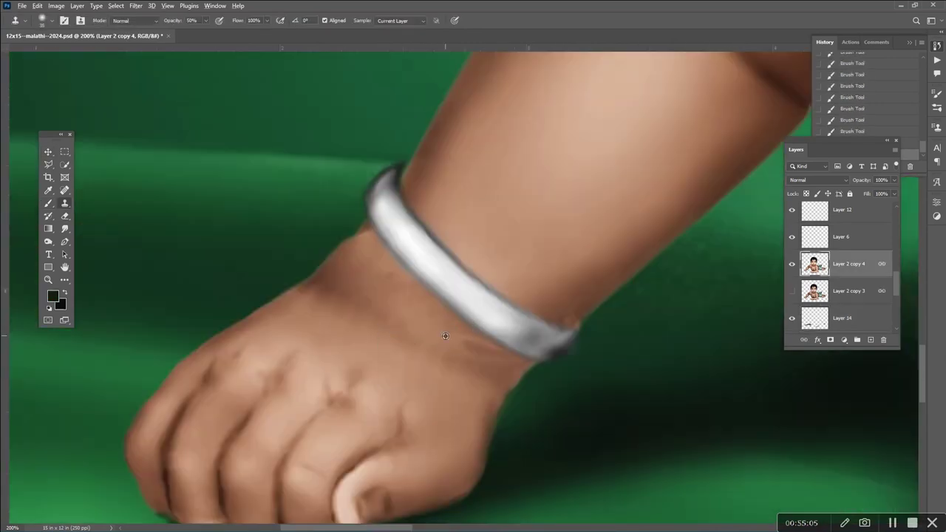
{"action": "left_click", "coordinate": [390, 289], "text": "alt"}
{"action": "left_click_drag", "start_coordinate": [347, 224], "coordinate": [369, 238]}
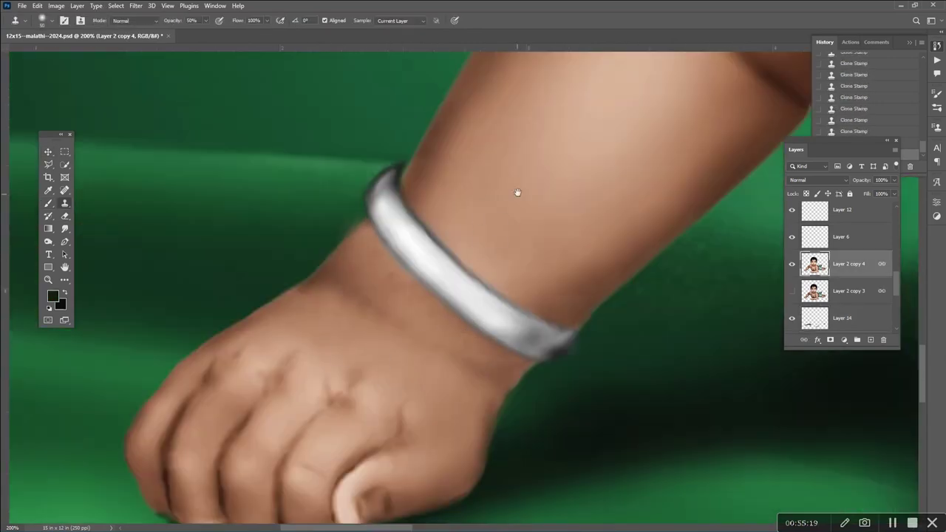
{"action": "left_click_drag", "start_coordinate": [517, 192], "coordinate": [295, 211]}
{"action": "left_click", "coordinate": [849, 194]}
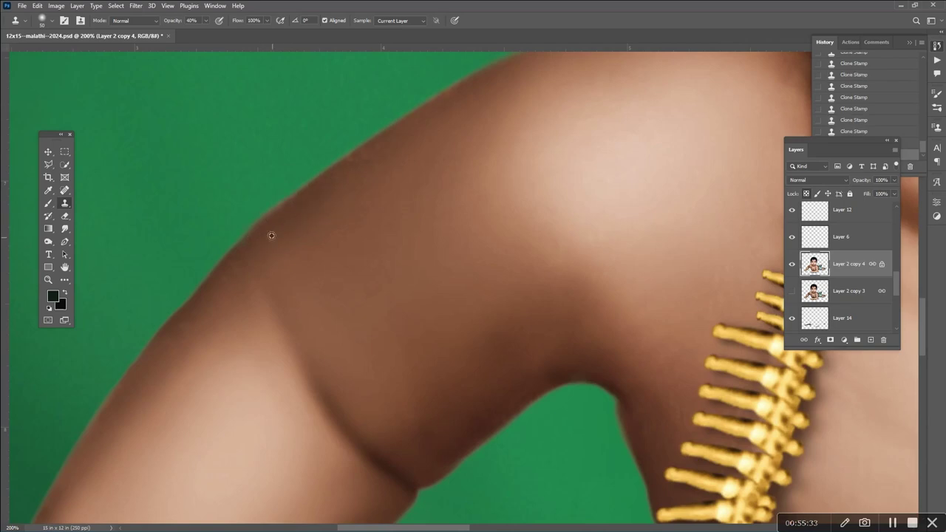
Lighten the arm crease with cloned skin and pan down to the baby's legs.
{"action": "scroll", "coordinate": [271, 235], "scroll_direction": "down", "scroll_amount": 5}
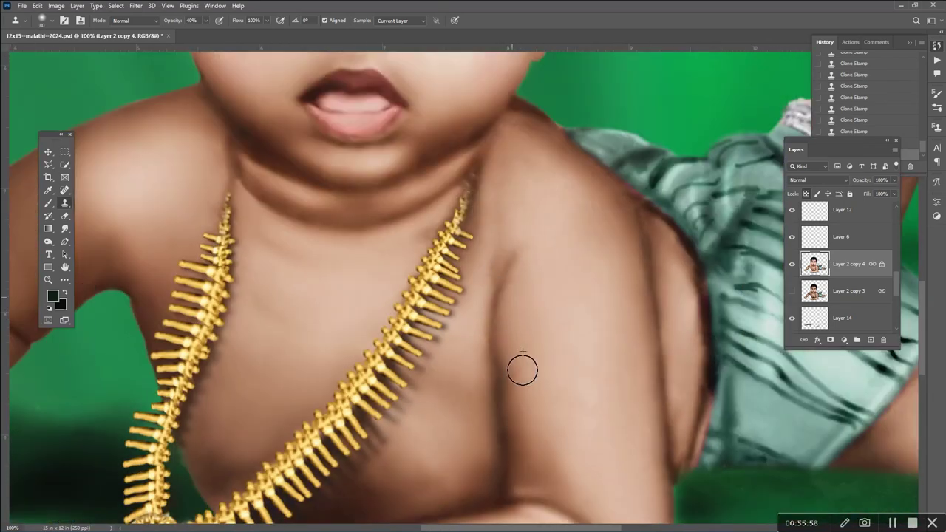
{"action": "left_click_drag", "start_coordinate": [523, 370], "coordinate": [531, 462]}
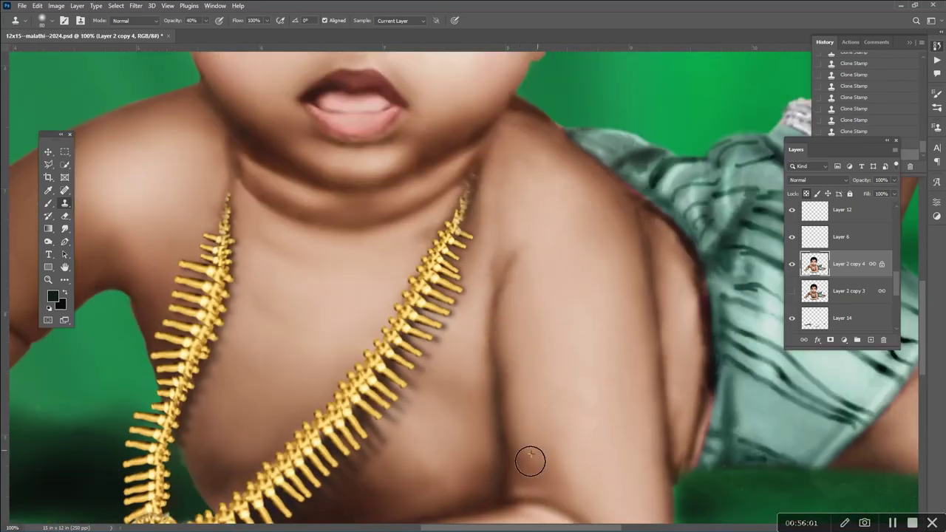
{"action": "left_click_drag", "start_coordinate": [645, 226], "coordinate": [453, 288]}
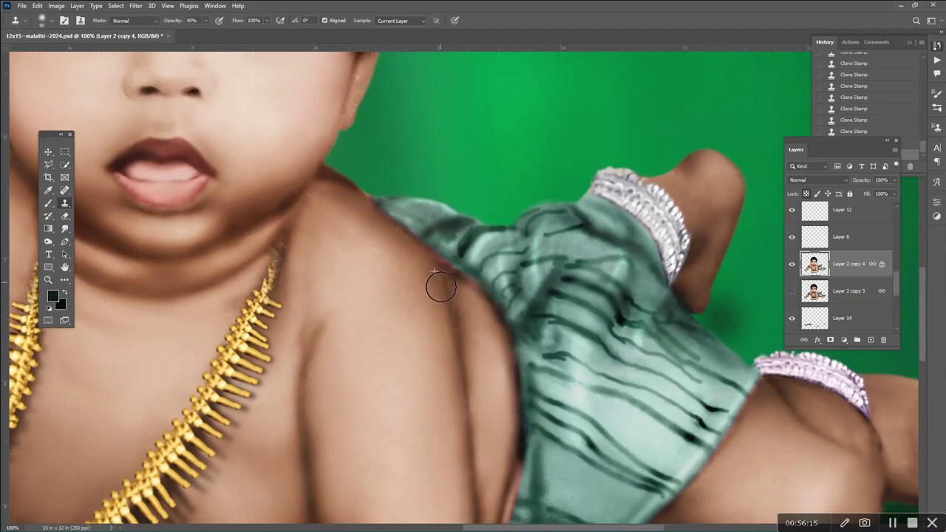
{"action": "scroll", "coordinate": [375, 222], "scroll_direction": "down", "scroll_amount": 5}
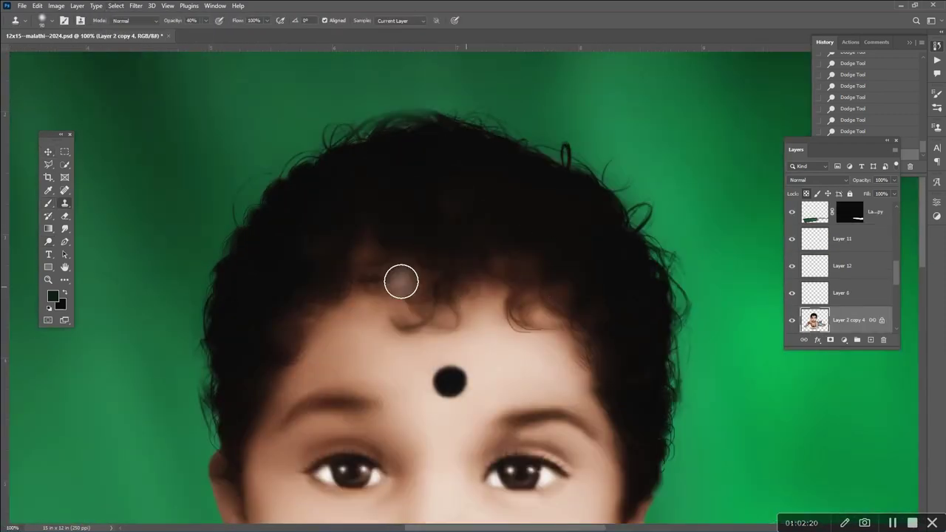
Clone Stamp over the hairline, then switch to the portrait copy document.
{"action": "key", "text": "s"}
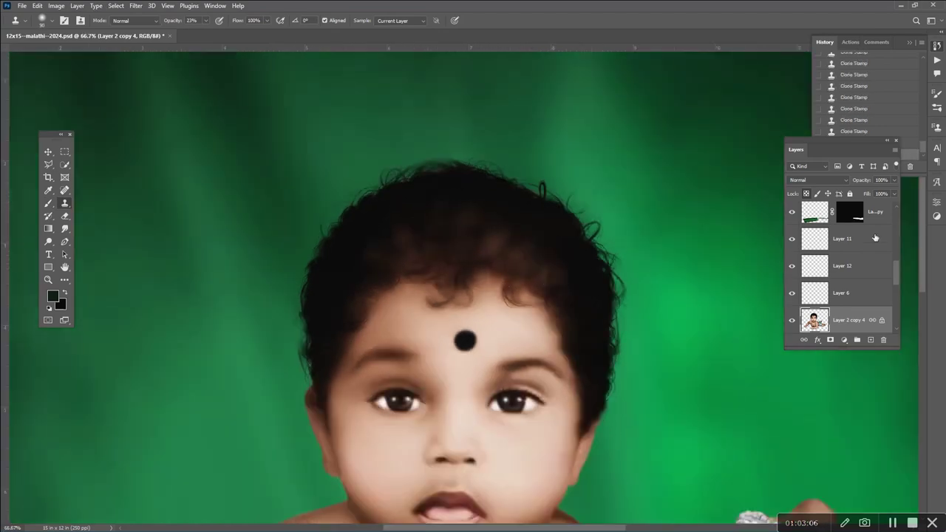
{"action": "left_click", "coordinate": [792, 243]}
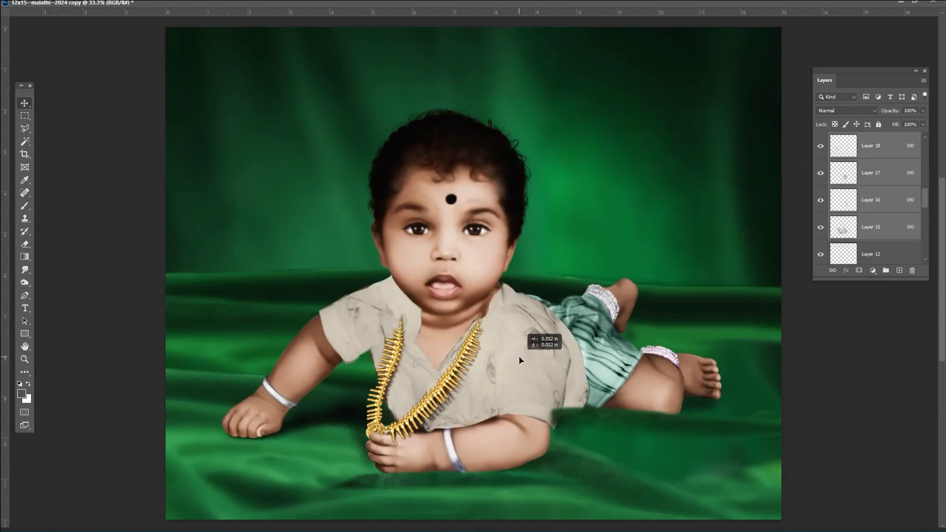
Move and transform the shirt to fit the torso, shrinking the eraser for trimming.
{"action": "left_click_drag", "start_coordinate": [519, 361], "coordinate": [517, 362]}
{"action": "key", "text": "ctrl+plus"}
{"action": "key", "text": "ctrl+t"}
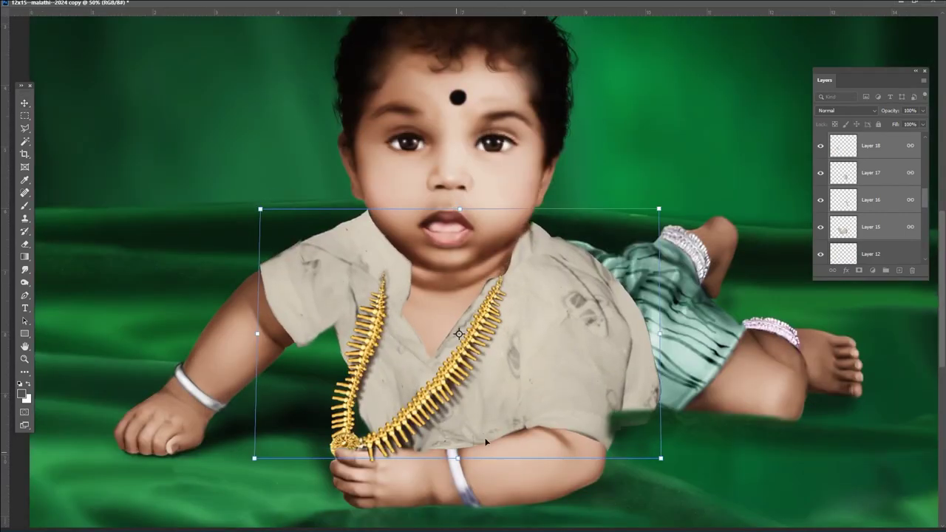
{"action": "key", "text": "bracketleft"}
{"action": "key", "text": "bracketleft"}
{"action": "key", "text": "bracketleft"}
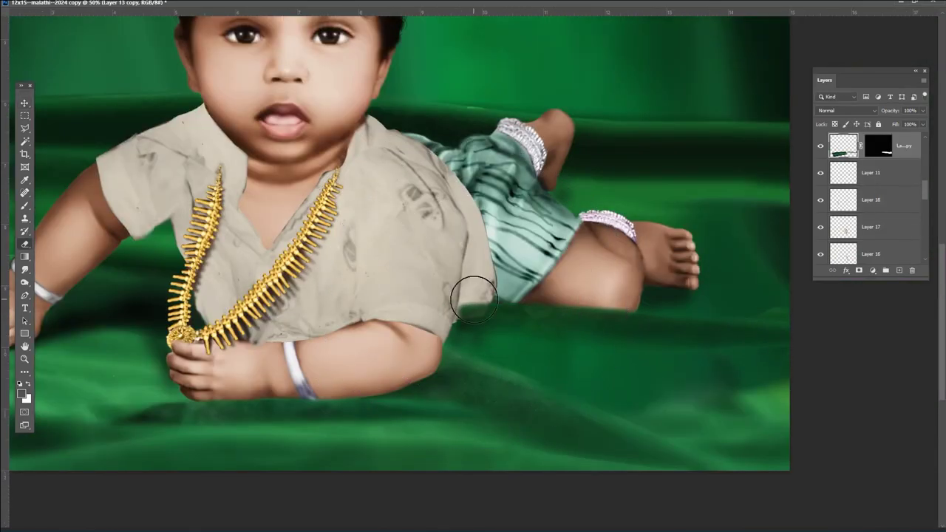
{"action": "key", "text": "bracketleft"}
{"action": "key", "text": "bracketleft"}
{"action": "key", "text": "bracketleft"}
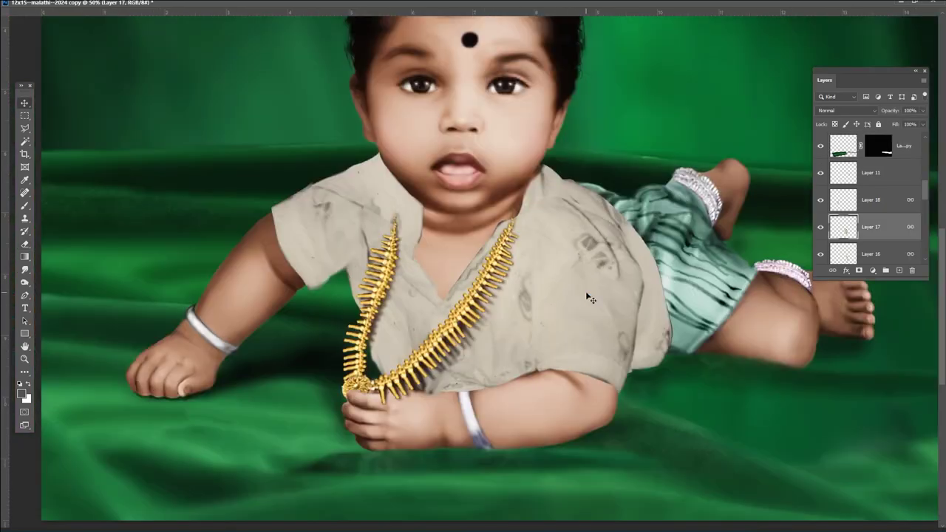
{"action": "key", "text": "ctrl+1"}
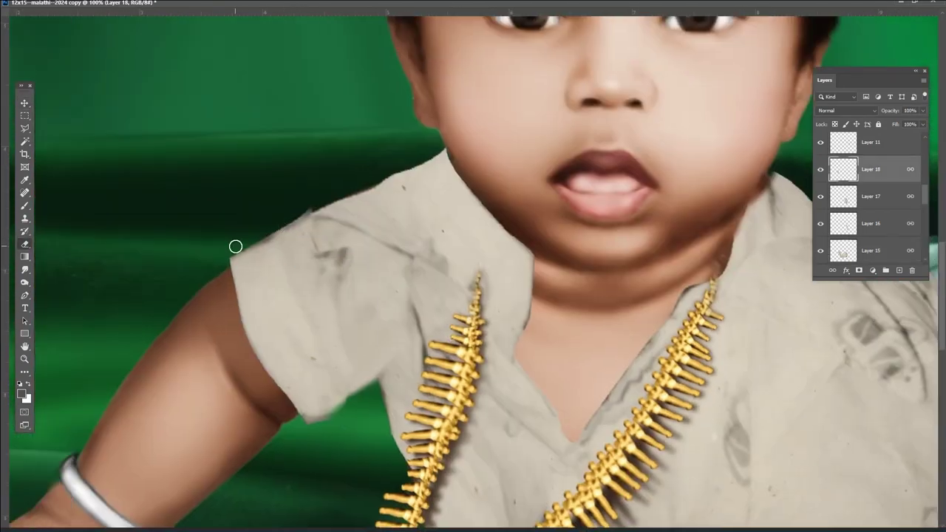
Trim the Layer 15 and Layer 18 shirt pieces, then desaturate the shirt to grey.
{"action": "left_click", "coordinate": [438, 152], "text": "ctrl"}
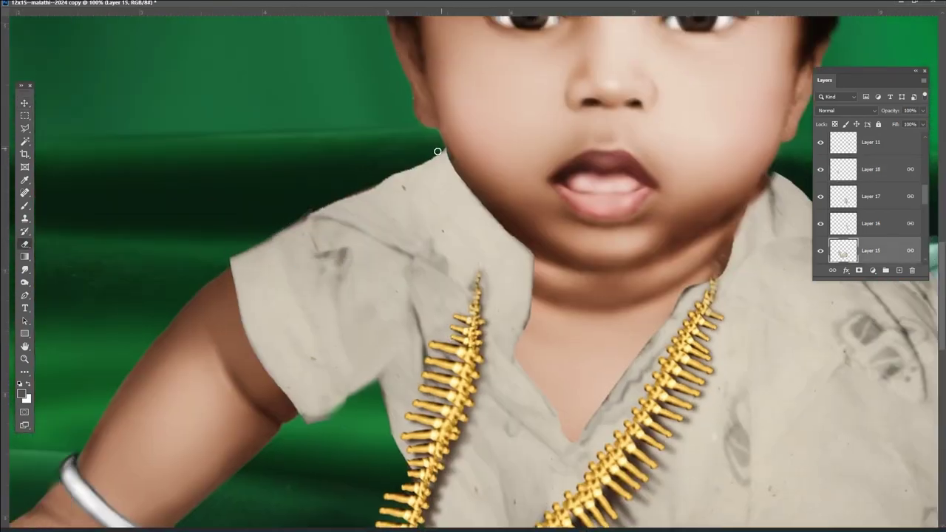
{"action": "left_click", "coordinate": [336, 414], "text": "ctrl"}
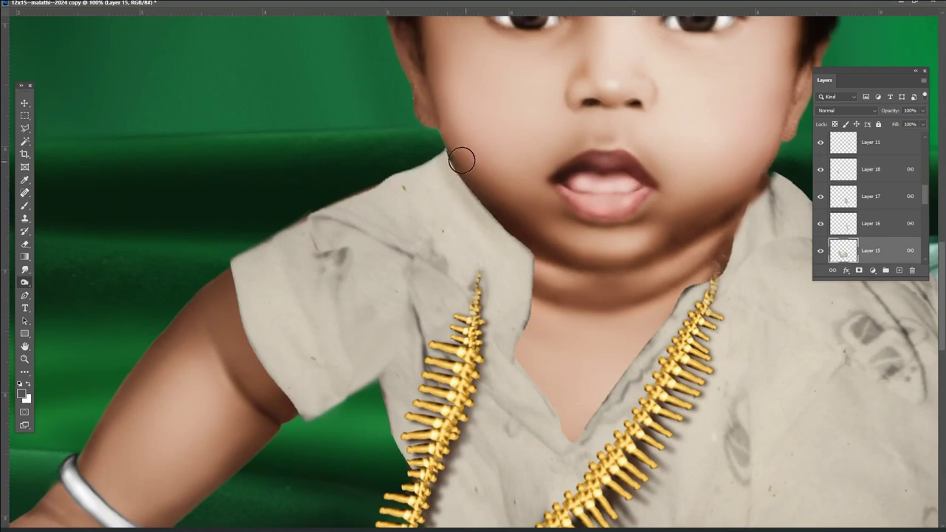
{"action": "left_click", "coordinate": [356, 219], "text": "ctrl"}
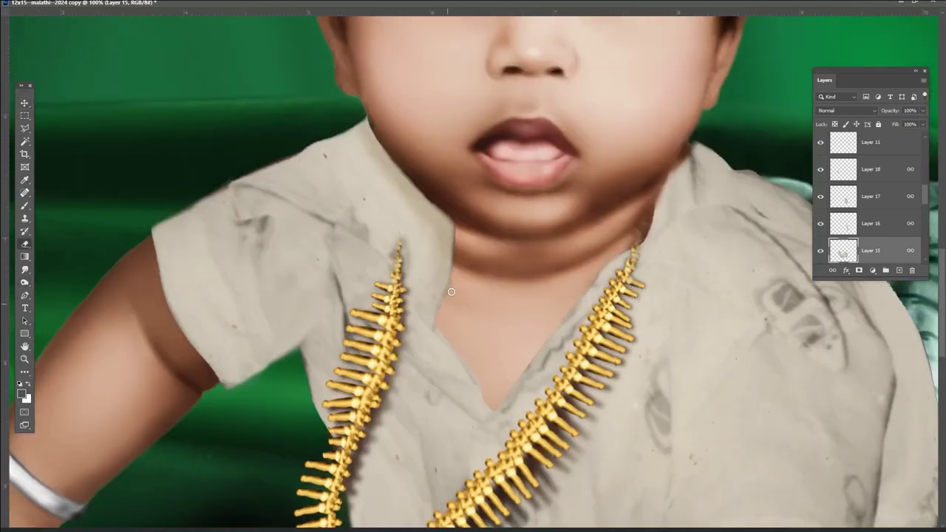
{"action": "key", "text": "ctrl+0"}
{"action": "key", "text": "alt+bracketright"}
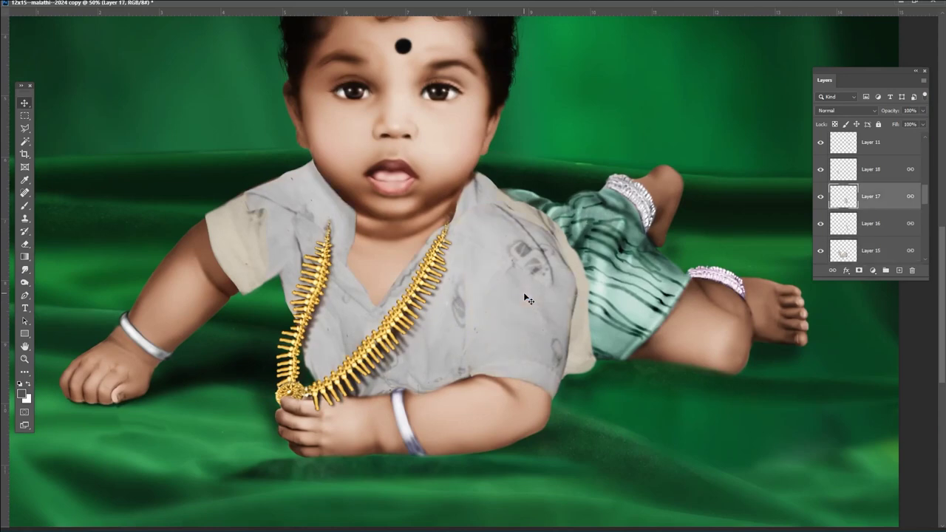
{"action": "key", "text": "alt+bracketright"}
{"action": "key", "text": "alt+bracketright"}
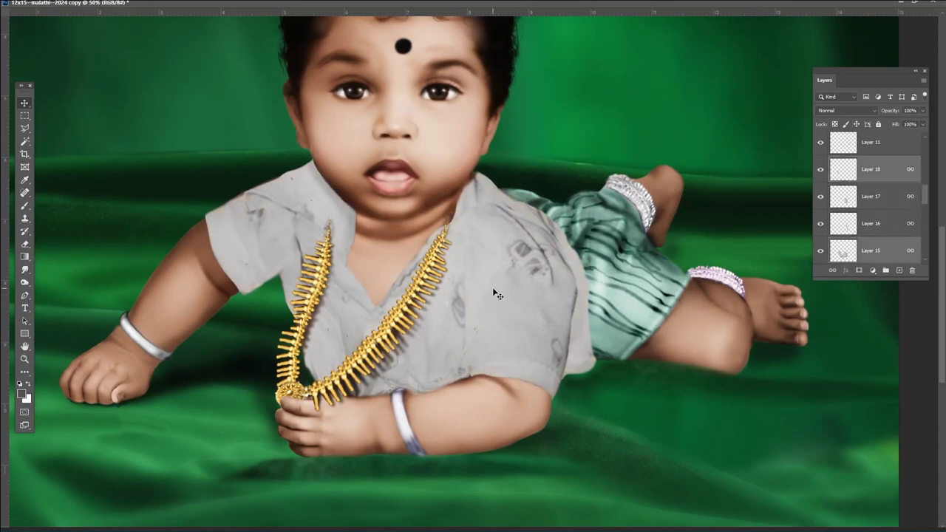
Merge the shirt layers and tint the shirt pink with Curves on the Blue and Green channels.
{"action": "key", "text": "ctrl+e"}
{"action": "key", "text": "ctrl+m"}
{"action": "left_click_drag", "start_coordinate": [712, 323], "coordinate": [708, 316]}
{"action": "key", "text": "alt+5"}
{"action": "left_click_drag", "start_coordinate": [702, 334], "coordinate": [718, 338]}
{"action": "left_click", "coordinate": [672, 260]}
{"action": "left_click", "coordinate": [665, 288]}
{"action": "key", "text": "Return"}
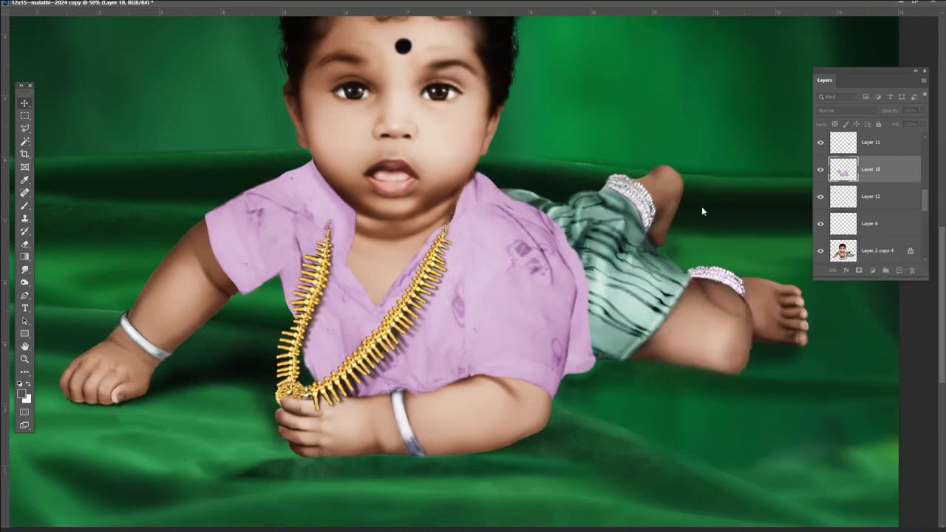
Burn the shirt's top edge to deepen its pink.
{"action": "right_click", "coordinate": [500, 254]}
{"action": "left_click", "coordinate": [522, 259]}
{"action": "key", "text": "o"}
{"action": "key", "text": "ctrl+plus"}
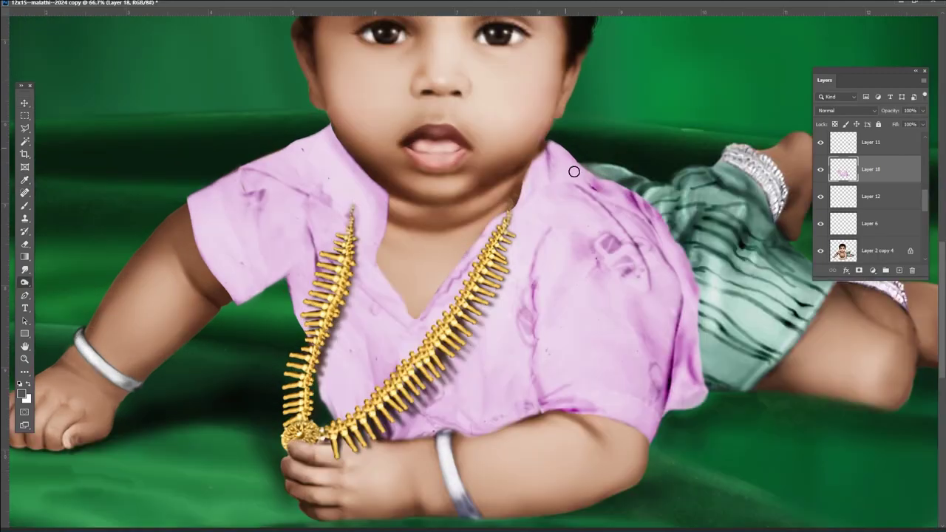
{"action": "mouse_move", "coordinate": [536, 164]}
{"action": "left_mouse_down"}
{"action": "mouse_move", "coordinate": [640, 395]}
{"action": "mouse_move", "coordinate": [342, 395]}
{"action": "mouse_move", "coordinate": [342, 151]}
{"action": "left_mouse_up"}
{"action": "key", "text": "bracketleft"}
{"action": "key", "text": "bracketleft"}
{"action": "key", "text": "bracketleft"}
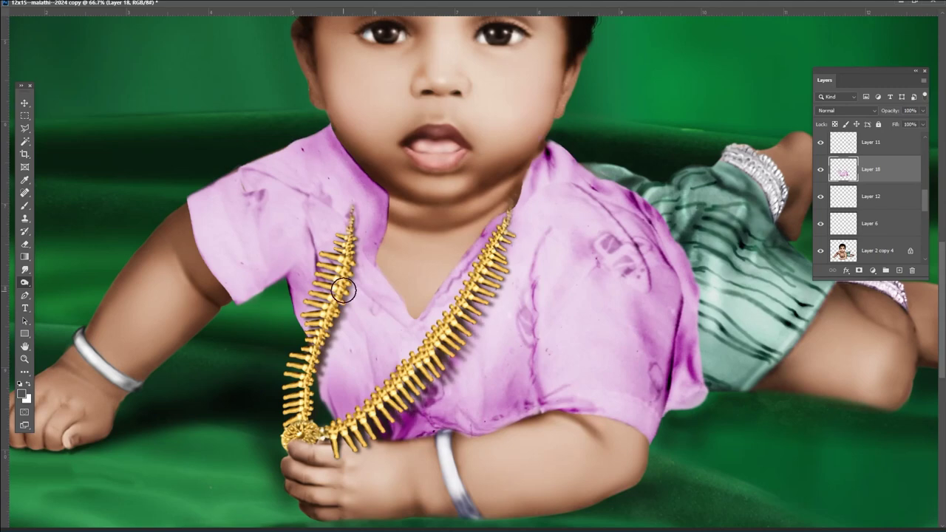
{"action": "key", "text": "bracketright"}
{"action": "key", "text": "bracketright"}
{"action": "key", "text": "bracketright"}
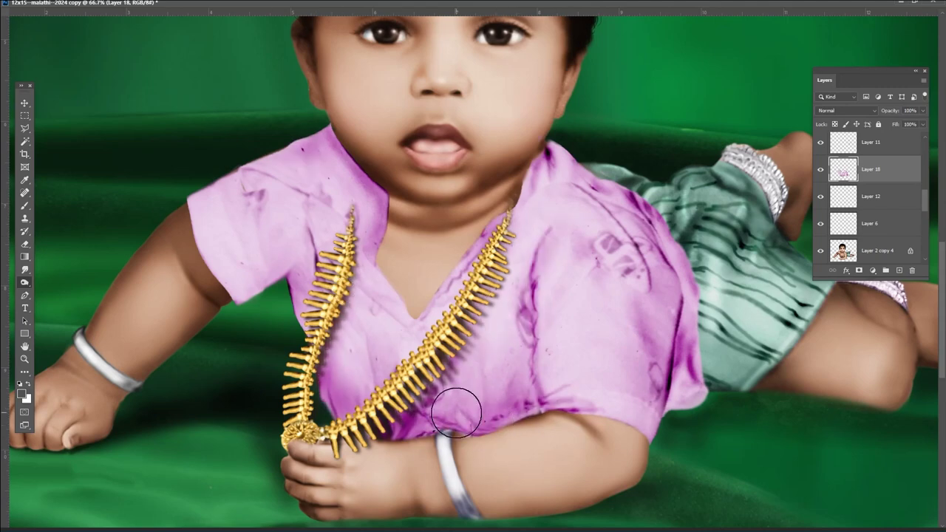
Darken the shirt's right edge and shoulder with a progressively smaller brush.
{"action": "left_click_drag", "start_coordinate": [680, 403], "coordinate": [651, 183]}
{"action": "key", "text": "bracketleft"}
{"action": "key", "text": "bracketleft"}
{"action": "key", "text": "bracketleft"}
{"action": "mouse_move", "coordinate": [686, 337]}
{"action": "left_mouse_down"}
{"action": "mouse_move", "coordinate": [561, 135]}
{"action": "mouse_move", "coordinate": [542, 150]}
{"action": "left_mouse_up"}
{"action": "key", "text": "bracketleft"}
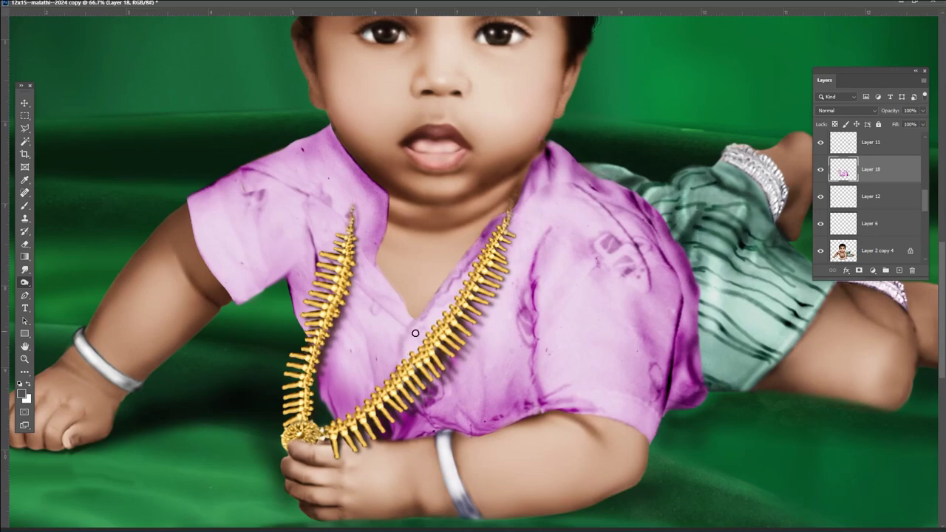
{"action": "key", "text": "ctrl+plus"}
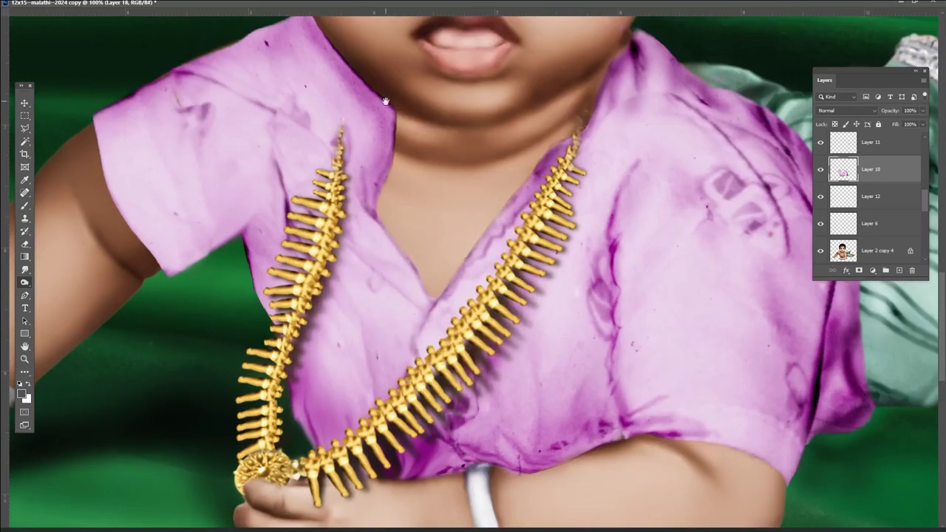
{"action": "left_click_drag", "start_coordinate": [384, 104], "coordinate": [436, 192]}
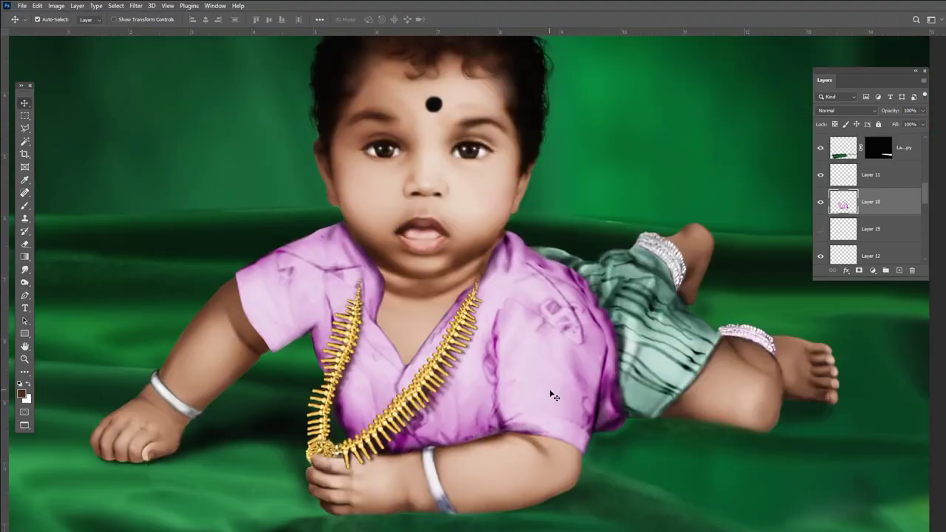
Lasso the sleeve beside the lower arm and copy it onto its own layer.
{"action": "key", "text": "l"}
{"action": "left_click_drag", "start_coordinate": [591, 428], "coordinate": [509, 418]}
{"action": "key", "text": "ctrl+j"}
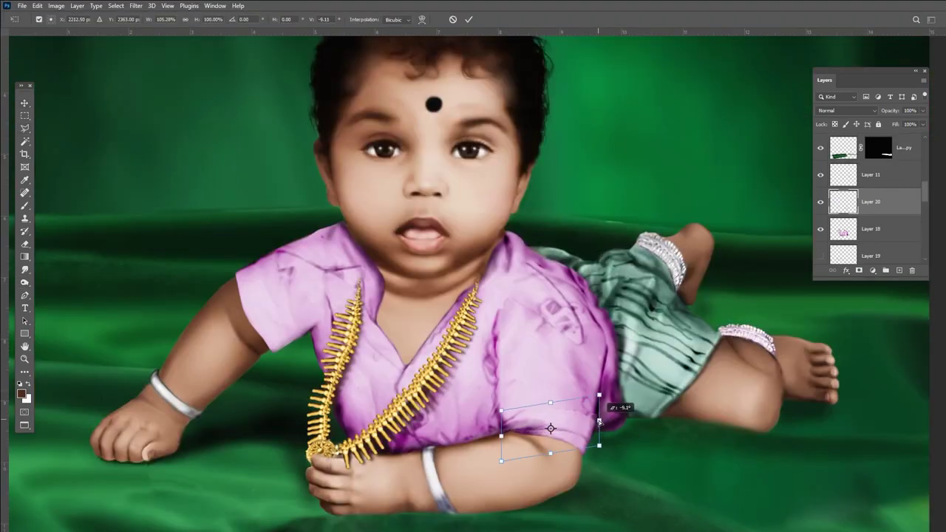
{"action": "key", "text": "e"}
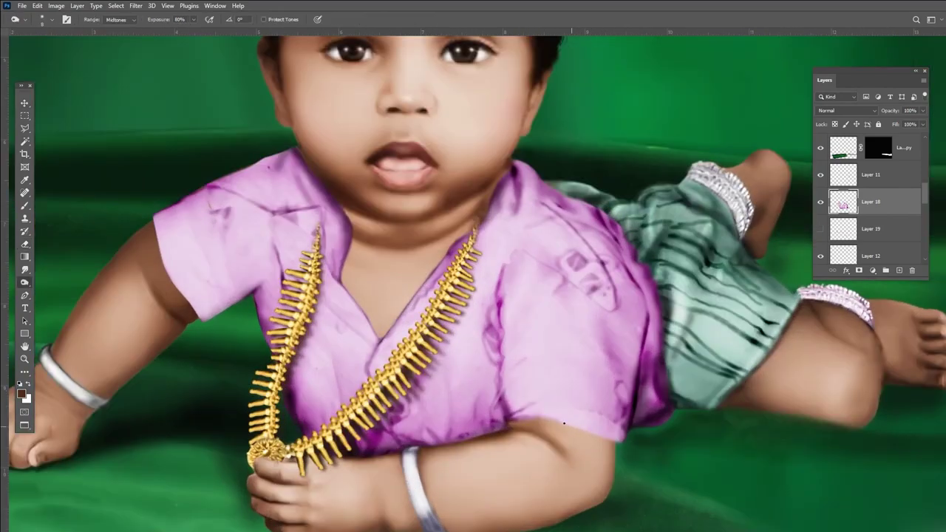
Soften the purple fold and hem, then clone clean fabric with Layer 18 transparency locked.
{"action": "key", "text": "e"}
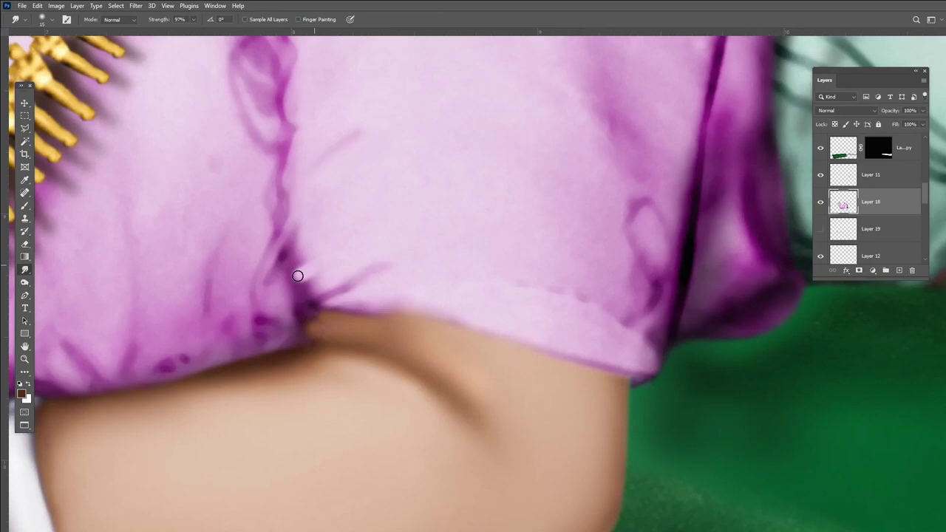
{"action": "left_click_drag", "start_coordinate": [297, 275], "coordinate": [299, 303]}
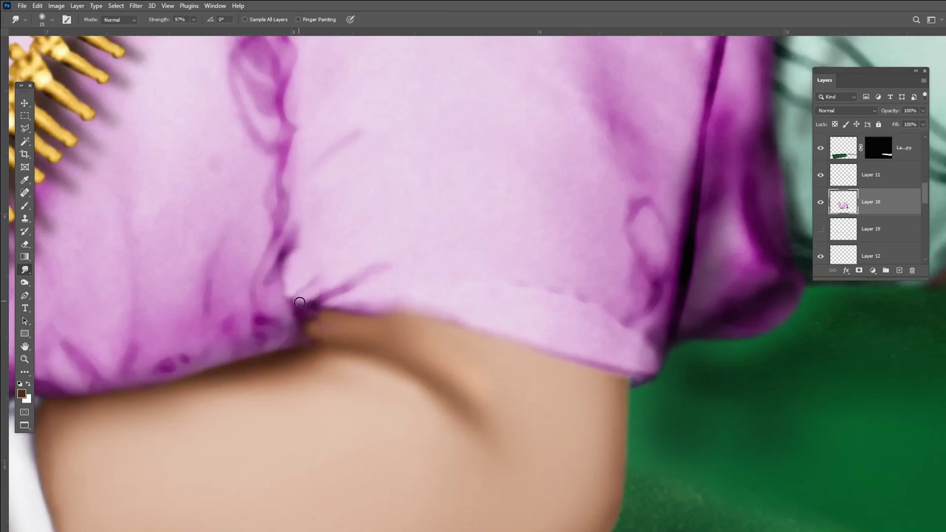
{"action": "mouse_move", "coordinate": [408, 296]}
{"action": "left_mouse_down"}
{"action": "mouse_move", "coordinate": [587, 342]}
{"action": "mouse_move", "coordinate": [372, 304]}
{"action": "mouse_move", "coordinate": [607, 347]}
{"action": "left_mouse_up"}
{"action": "key", "text": "s"}
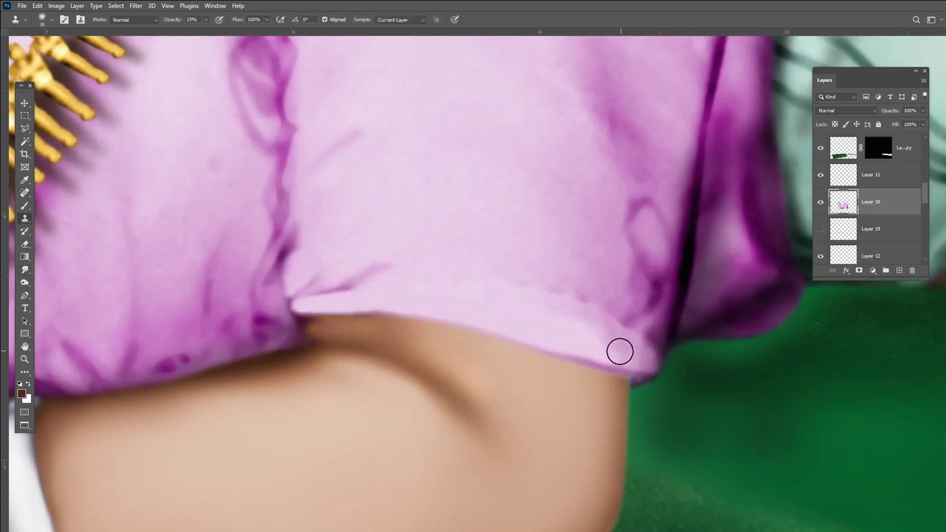
{"action": "key", "text": "slash"}
{"action": "mouse_move", "coordinate": [486, 276]}
{"action": "left_mouse_down"}
{"action": "mouse_move", "coordinate": [367, 296]}
{"action": "mouse_move", "coordinate": [346, 274]}
{"action": "mouse_move", "coordinate": [648, 271]}
{"action": "mouse_move", "coordinate": [602, 197]}
{"action": "left_mouse_up"}
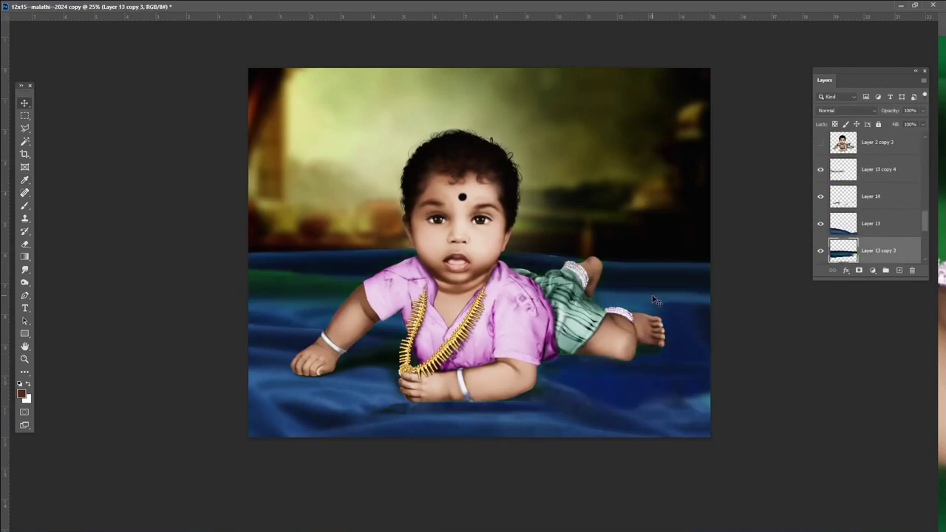
Select the green cloth layer, Layer 13 copy 4, and zoom in slightly.
{"action": "left_click", "coordinate": [654, 301], "text": "ctrl"}
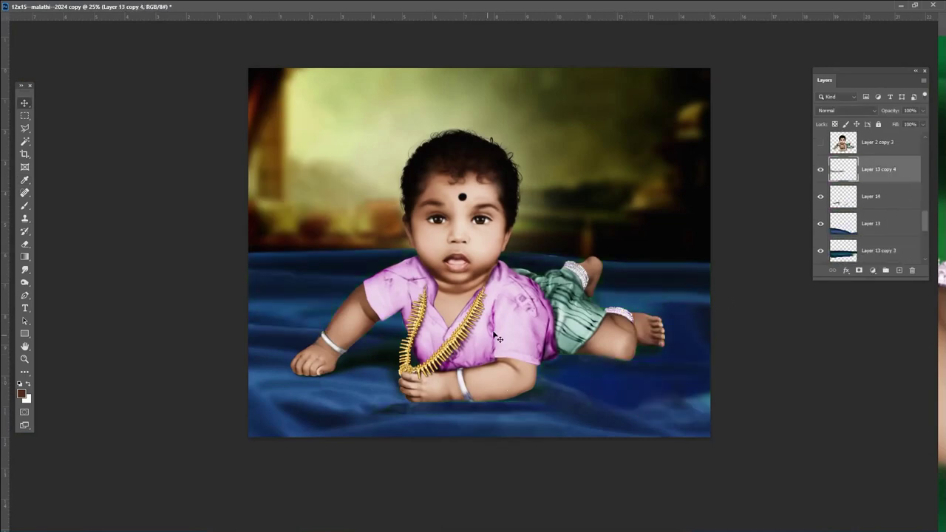
{"action": "key", "text": "ctrl+plus"}
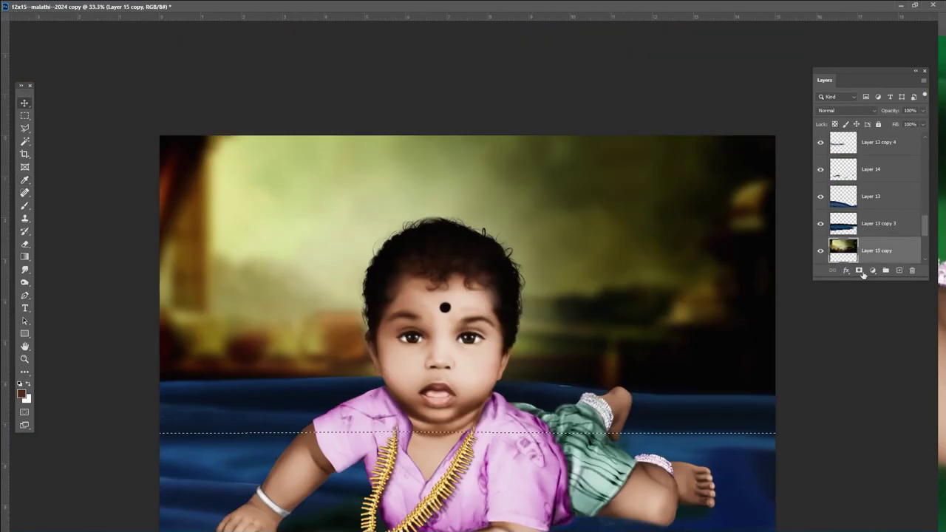
Add a Gradient Map adjustment and try Photographic Toning presets from Legacy Gradients.
{"action": "left_click", "coordinate": [872, 270]}
{"action": "left_click", "coordinate": [897, 439]}
{"action": "left_click", "coordinate": [883, 296]}
{"action": "left_click", "coordinate": [679, 464]}
{"action": "left_click", "coordinate": [690, 448]}
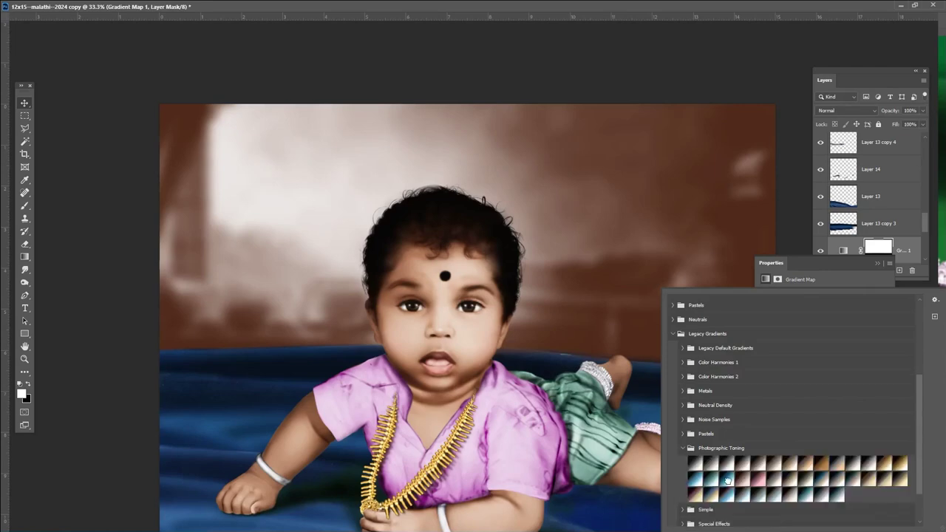
{"action": "left_click", "coordinate": [728, 481]}
Blend the gradient map in Soft Light and apply the Blue-Selenium toning gradient.
{"action": "left_click", "coordinate": [846, 110]}
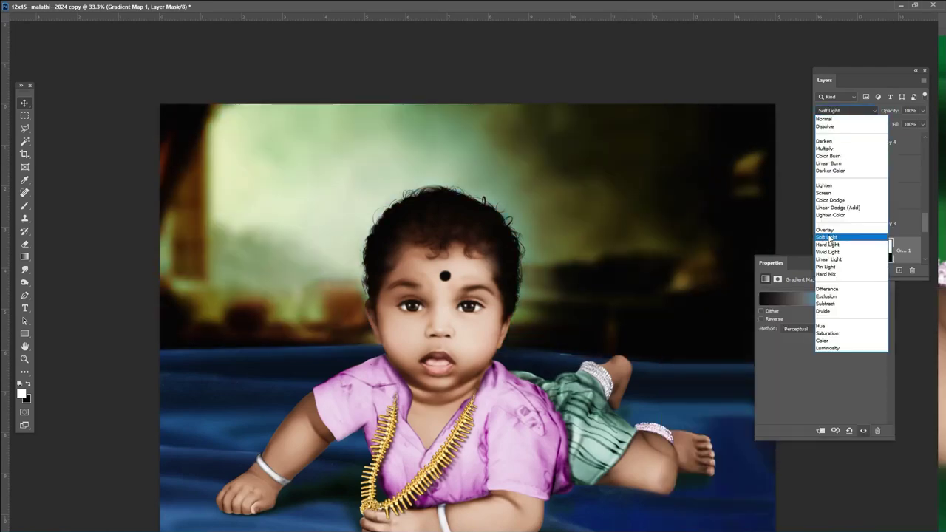
{"action": "left_click", "coordinate": [828, 238]}
{"action": "key", "text": "ctrl+minus"}
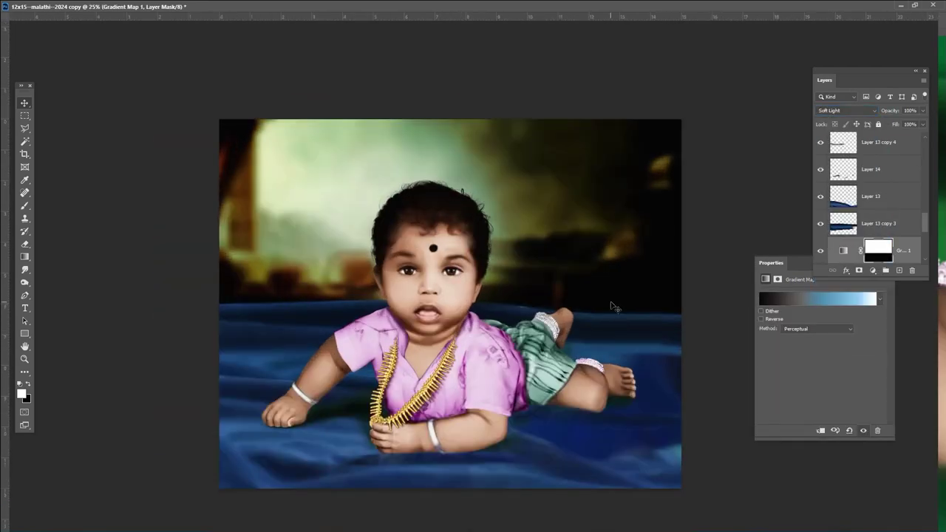
{"action": "left_click", "coordinate": [816, 298]}
{"action": "scroll", "coordinate": [761, 126], "scroll_direction": "down", "scroll_amount": 3}
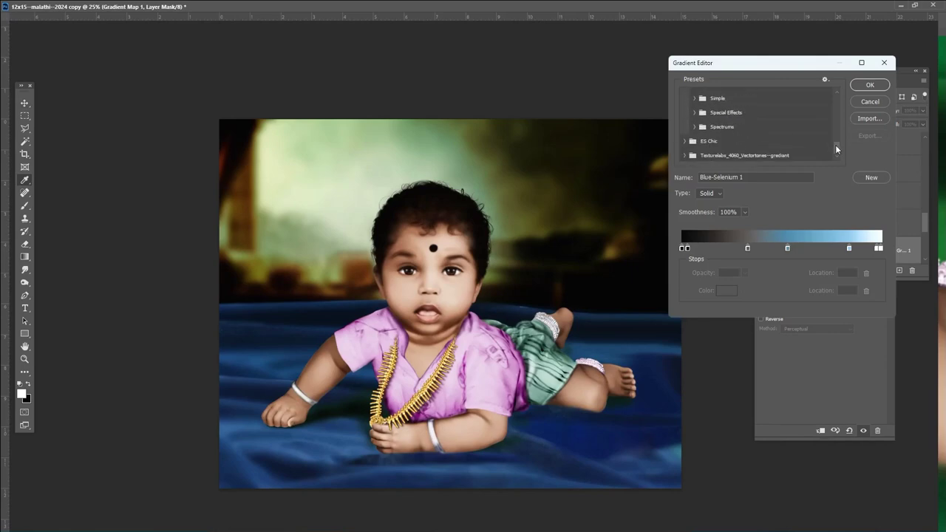
{"action": "scroll", "coordinate": [761, 140], "scroll_direction": "down", "scroll_amount": 2}
{"action": "left_click", "coordinate": [808, 149]}
{"action": "scroll", "coordinate": [837, 130], "scroll_direction": "down", "scroll_amount": 2}
{"action": "left_click", "coordinate": [807, 119]}
{"action": "key", "text": "Return"}
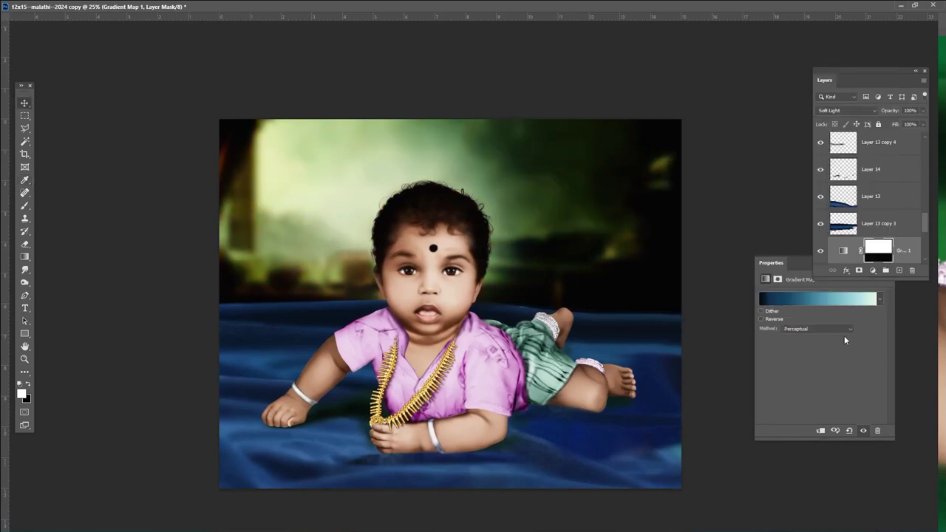
Duplicate the Layer 13 copy cloth layer, then reselect the first gradient map layer.
{"action": "scroll", "coordinate": [517, 448], "scroll_direction": "up", "scroll_amount": 2}
{"action": "scroll", "coordinate": [638, 397], "scroll_direction": "up", "scroll_amount": 1}
{"action": "key", "text": "alt+bracketleft"}
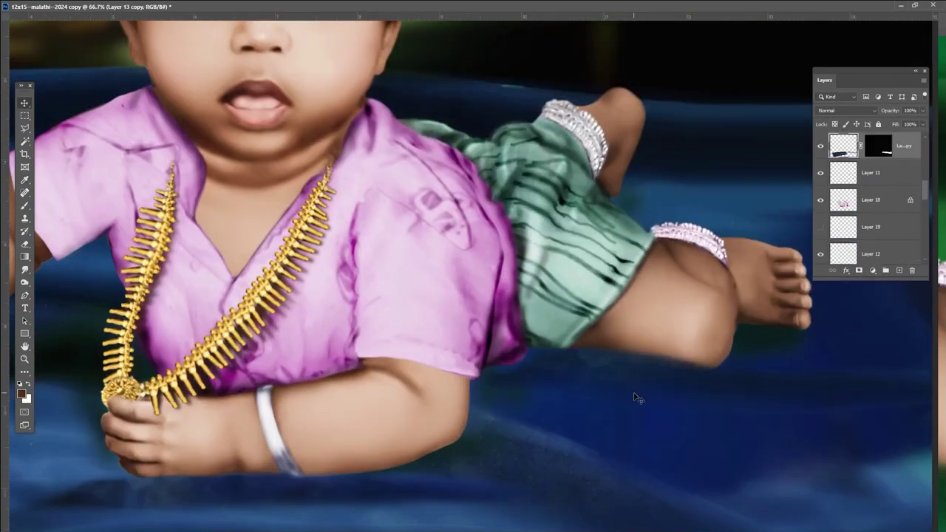
{"action": "key", "text": "alt+t"}
{"action": "key", "text": "Escape"}
{"action": "key", "text": "ctrl+j"}
{"action": "left_click_drag", "start_coordinate": [204, 330], "coordinate": [406, 253]}
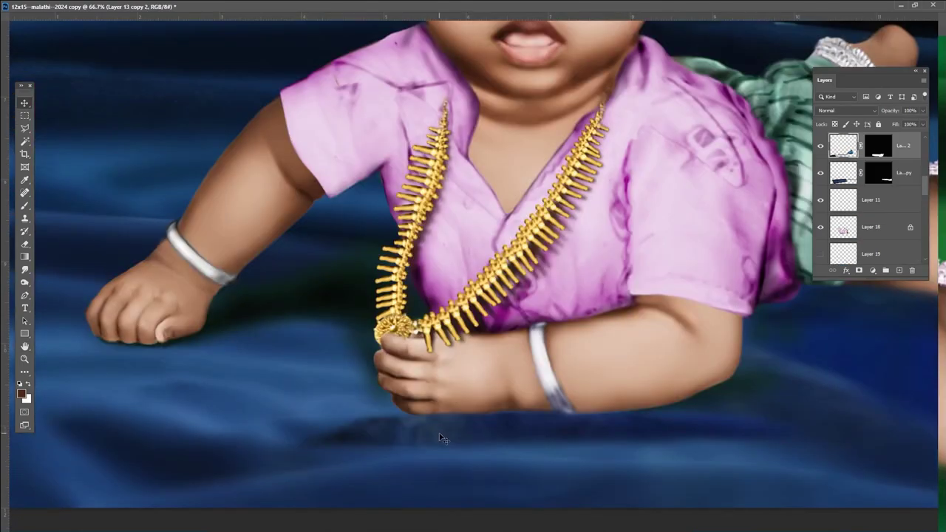
{"action": "right_click", "coordinate": [196, 224]}
{"action": "left_click", "coordinate": [225, 244]}
{"action": "key", "text": "ctrl+0"}
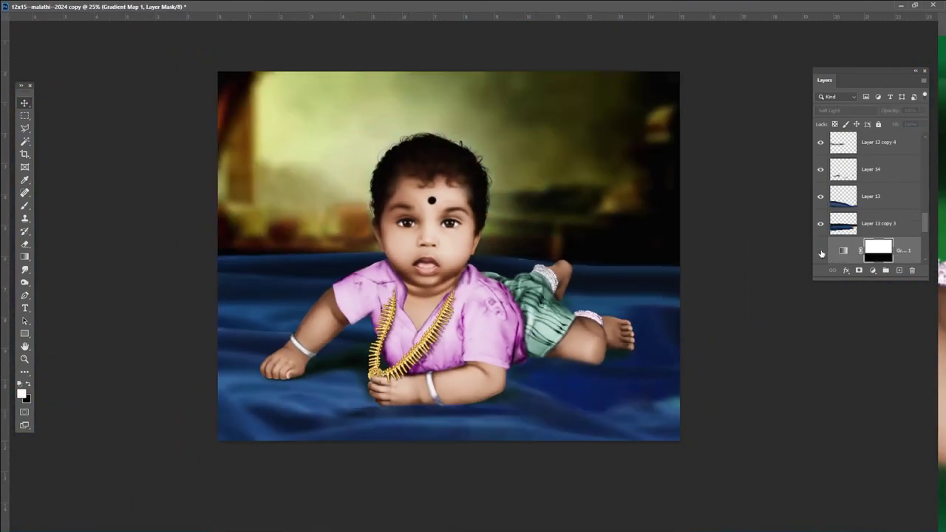
Lower the first gradient map to 53% opacity, keeping Soft Light blending.
{"action": "left_click_drag", "start_coordinate": [909, 110], "coordinate": [900, 121]}
{"action": "left_click", "coordinate": [846, 110]}
{"action": "left_click", "coordinate": [839, 236]}
{"action": "scroll", "coordinate": [909, 222], "scroll_direction": "down", "scroll_amount": 1}
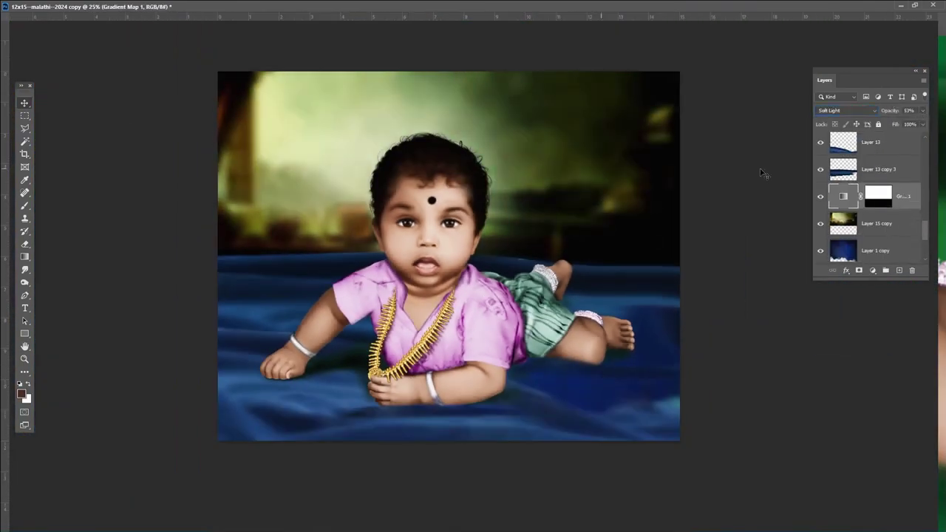
Reposition the blurred Layer 15 copy background behind the baby and hide Layer 7.
{"action": "left_click", "coordinate": [875, 223]}
{"action": "left_click_drag", "start_coordinate": [517, 185], "coordinate": [576, 207]}
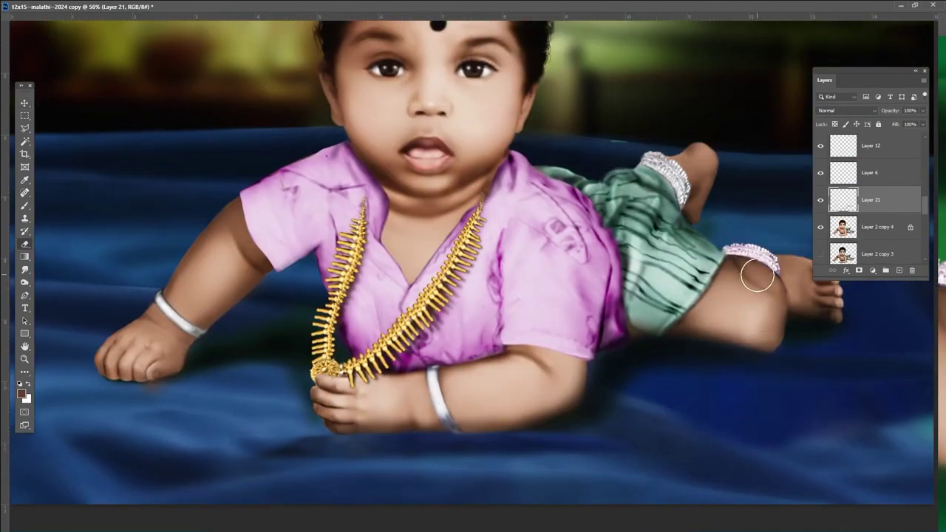
{"action": "key", "text": "ctrl+minus"}
{"action": "key", "text": "ctrl+minus"}
{"action": "scroll", "coordinate": [872, 199], "scroll_direction": "down", "scroll_amount": 5}
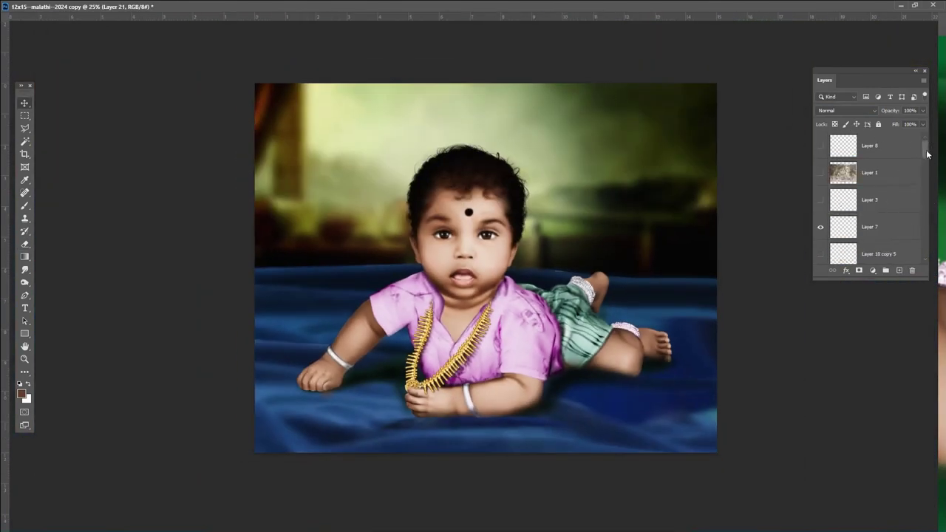
{"action": "left_click", "coordinate": [819, 230]}
Add a second toning Gradient Map in Soft Light at 39% opacity.
{"action": "left_click", "coordinate": [872, 271]}
{"action": "left_click", "coordinate": [811, 307]}
{"action": "left_click", "coordinate": [878, 298]}
{"action": "left_click", "coordinate": [842, 110]}
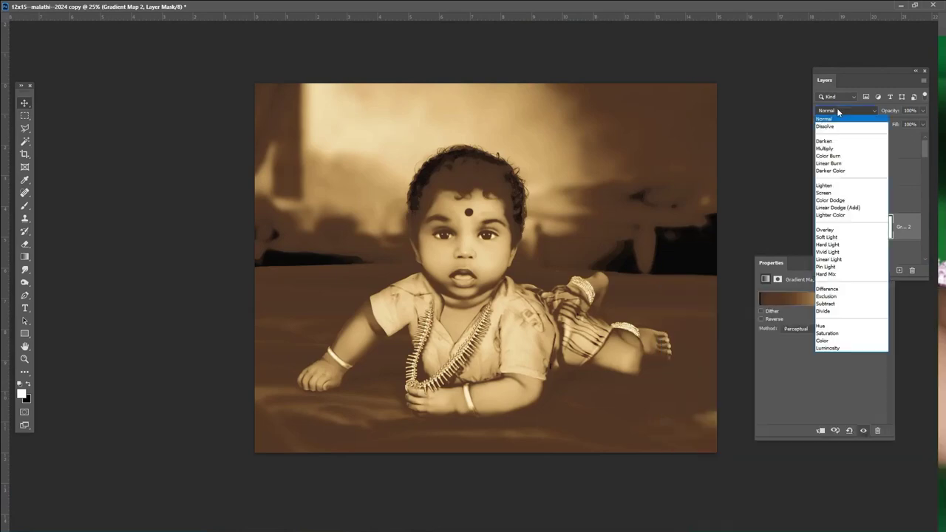
{"action": "left_click", "coordinate": [845, 236]}
{"action": "left_click_drag", "start_coordinate": [925, 111], "coordinate": [903, 124]}
{"action": "left_click_drag", "start_coordinate": [879, 260], "coordinate": [857, 307]}
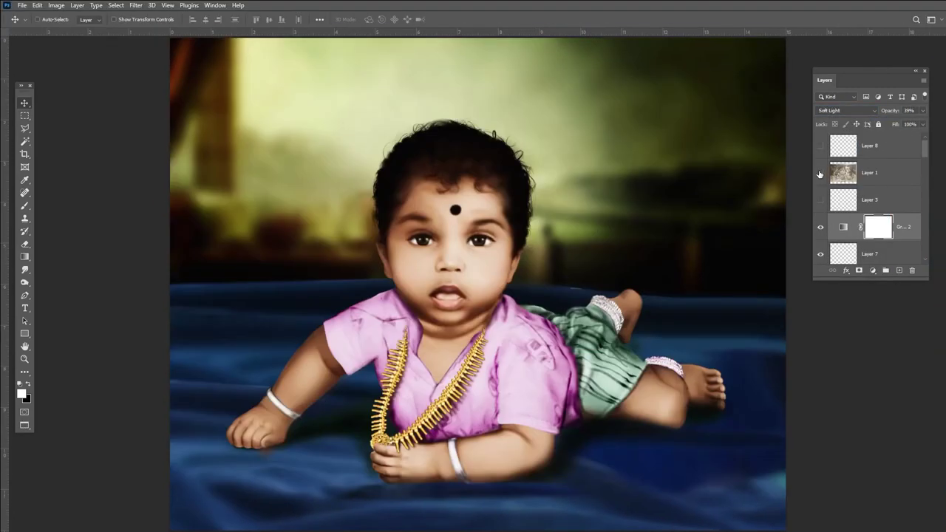
{"action": "left_click", "coordinate": [819, 174]}
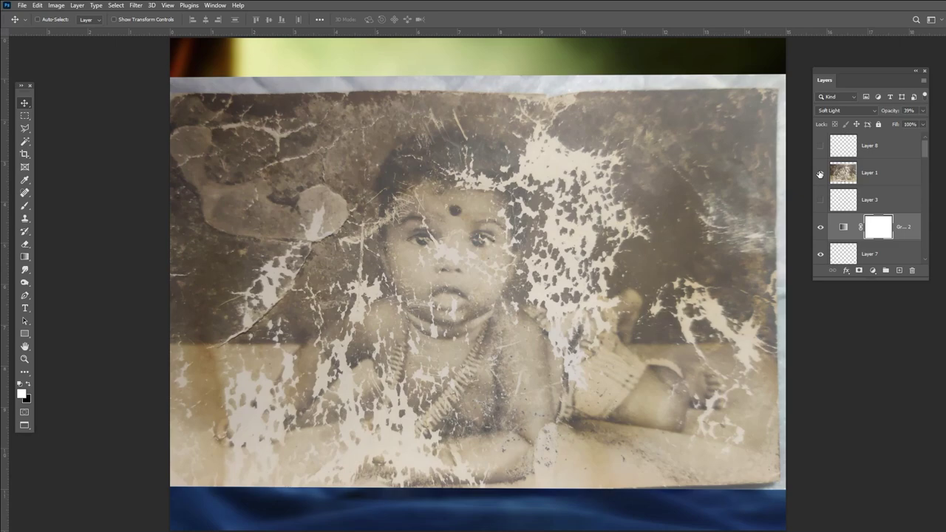
{"action": "scroll", "coordinate": [453, 271], "scroll_direction": "up", "scroll_amount": 3}
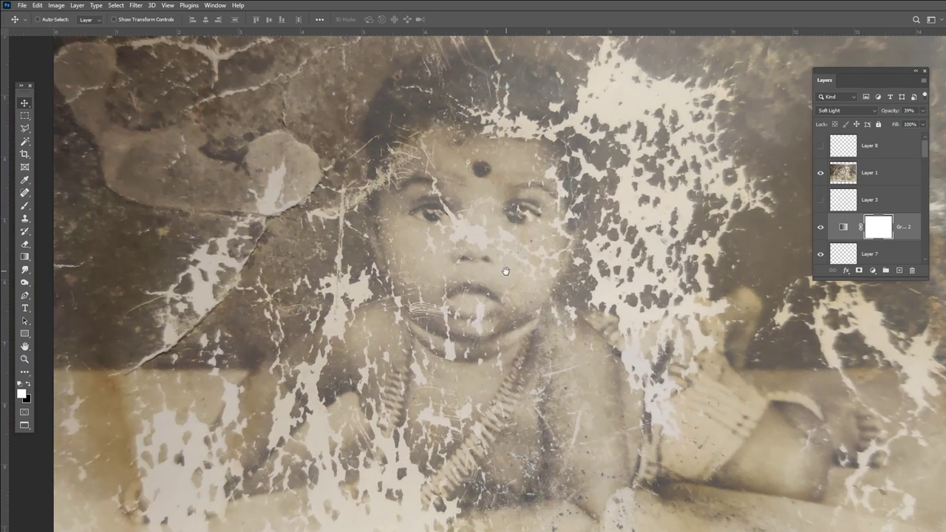
{"action": "left_click", "coordinate": [820, 174]}
{"action": "scroll", "coordinate": [478, 258], "scroll_direction": "down", "scroll_amount": 4}
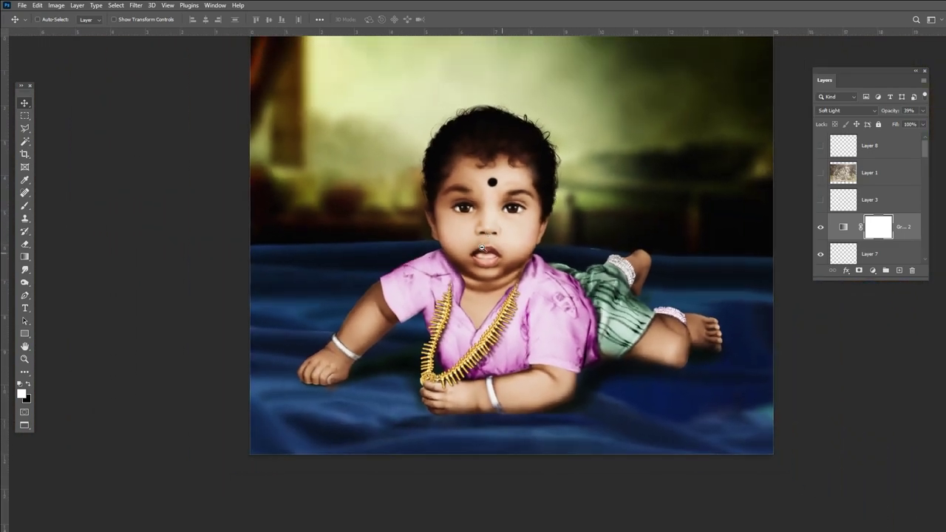
{"action": "left_click_drag", "start_coordinate": [631, 197], "coordinate": [569, 215]}
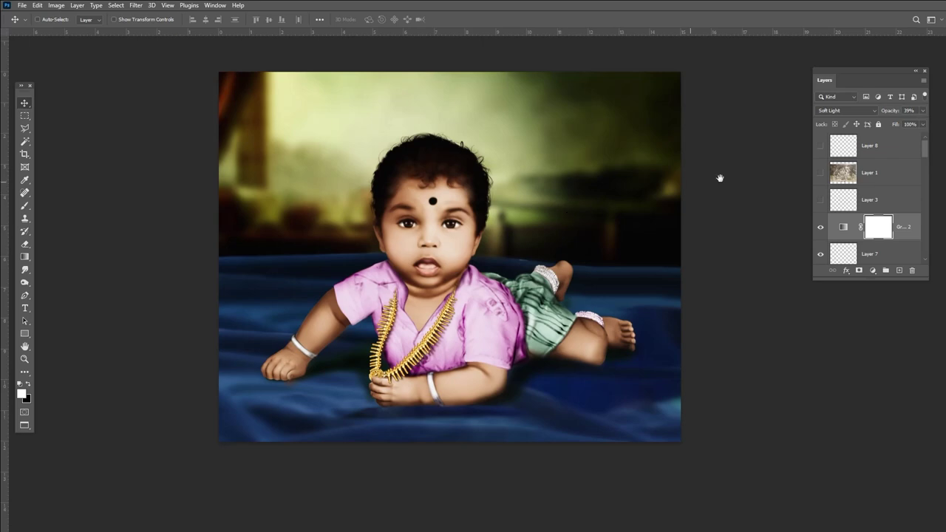
{"action": "left_click", "coordinate": [819, 173]}
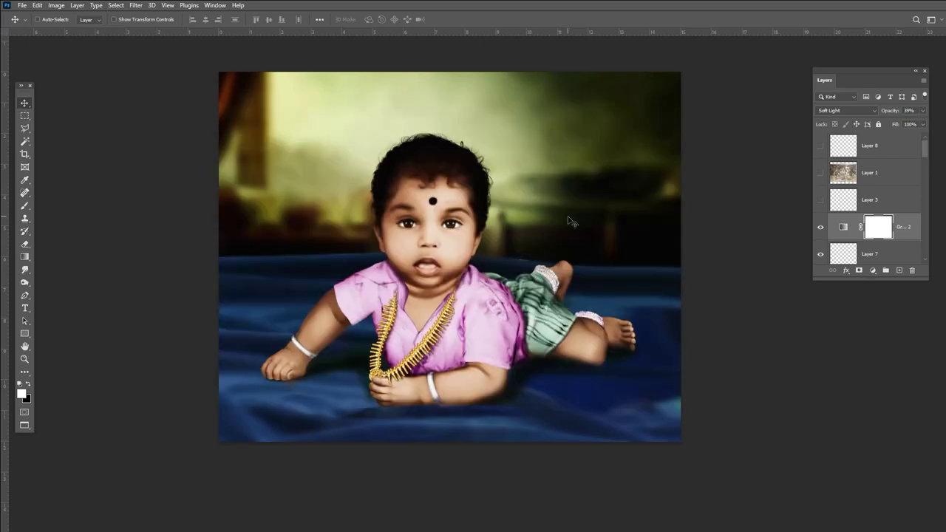